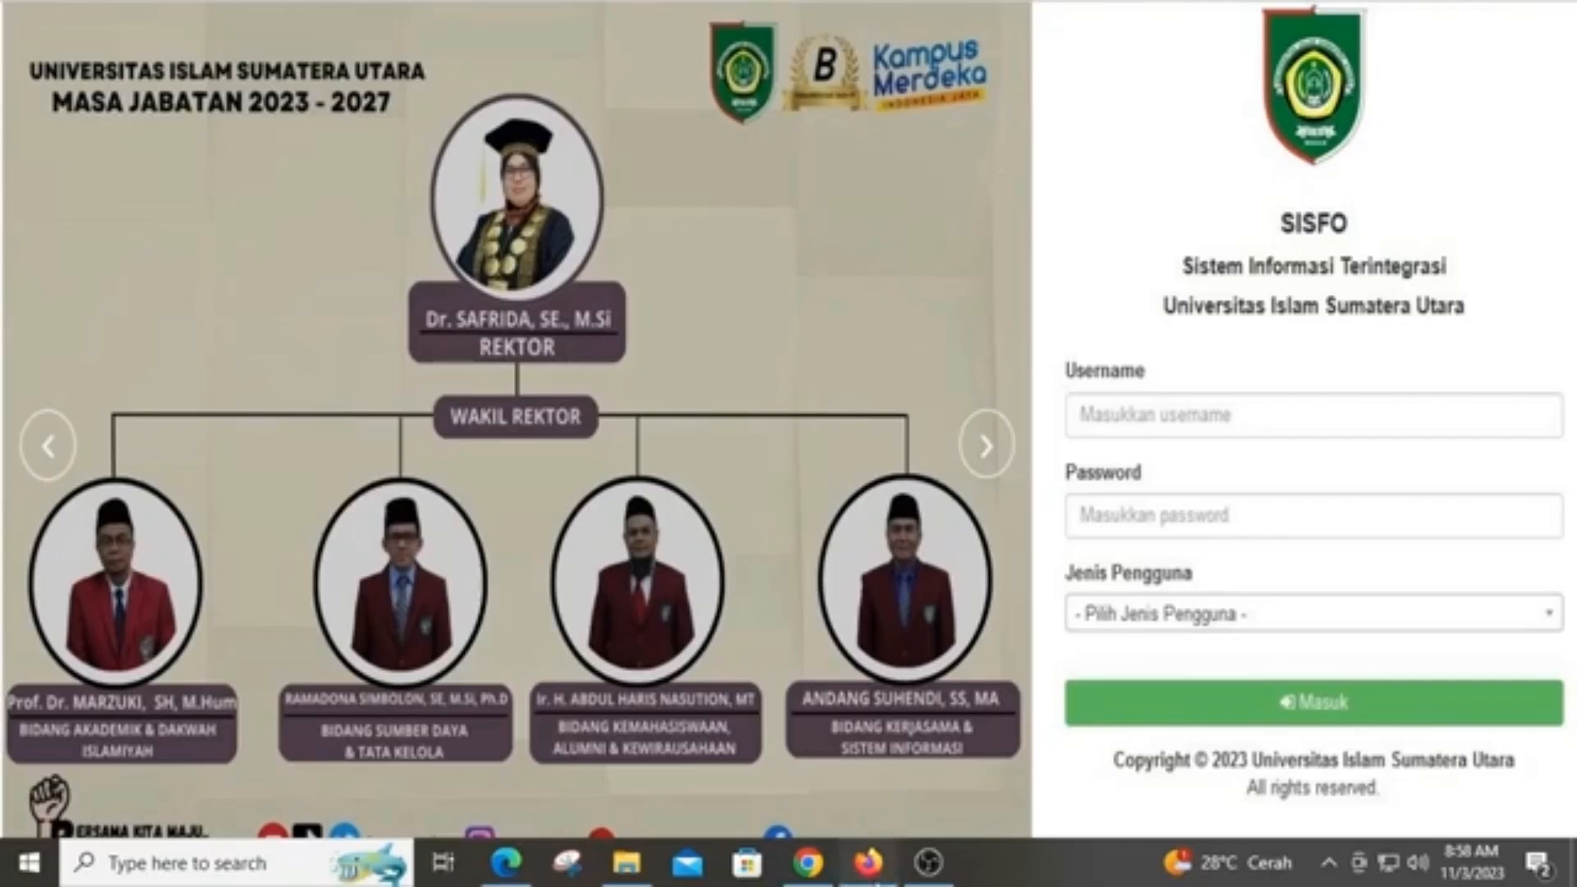
Bring the Firefox window showing Google with 'sisfo uisu' to the front
left_click(869, 862)
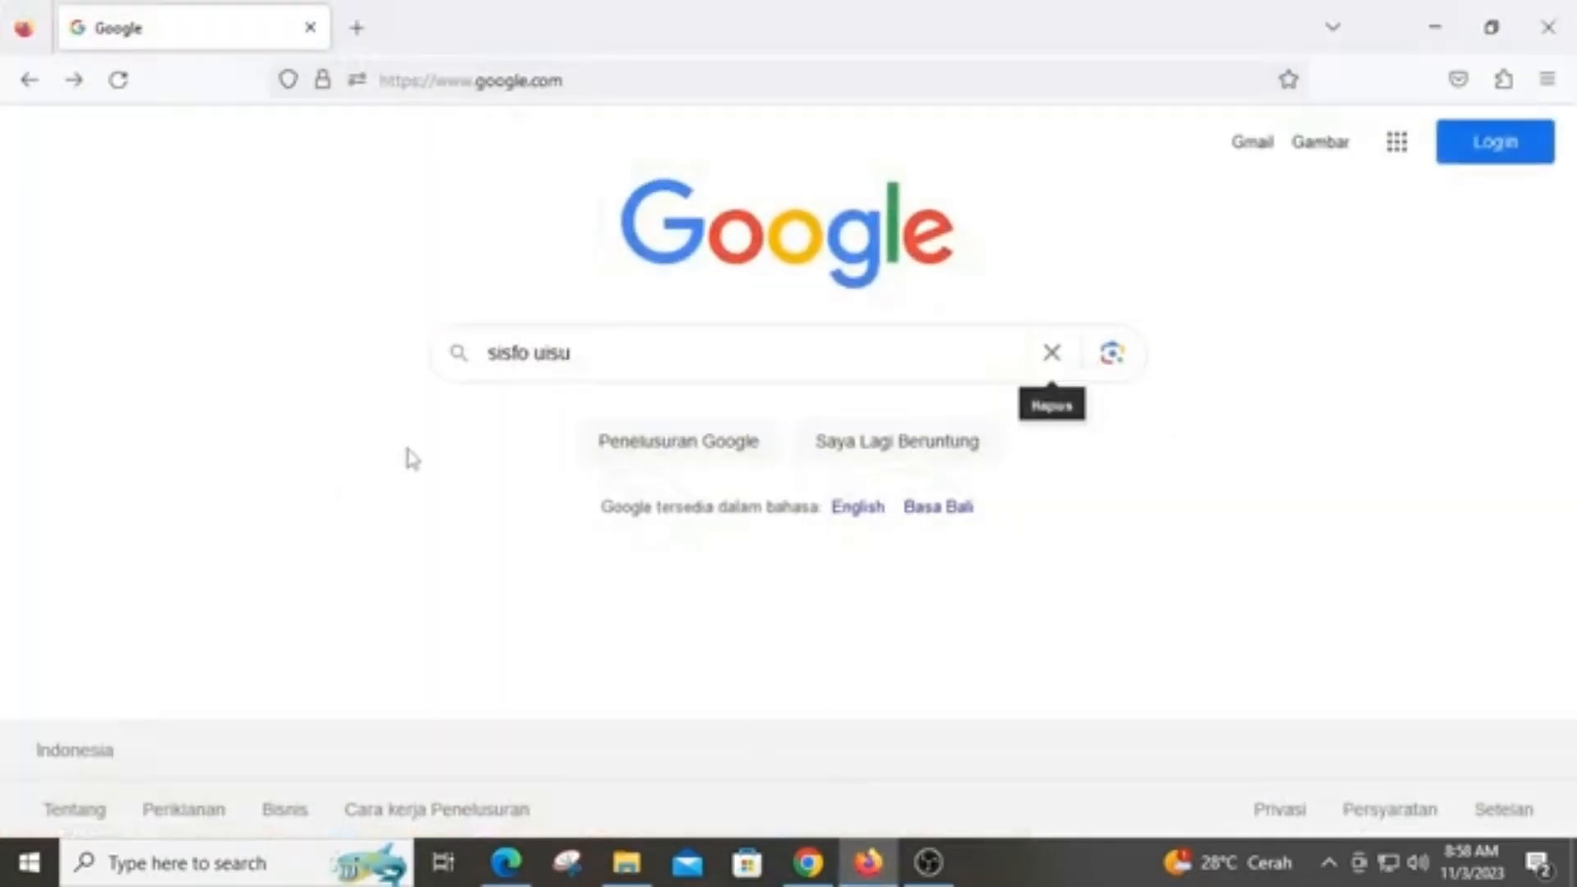
Search Google for 'sisfo uisu' and open the SISFO Universitas Islam Sumatera Utara (UISU) result
left_click(634, 359)
key("Return")
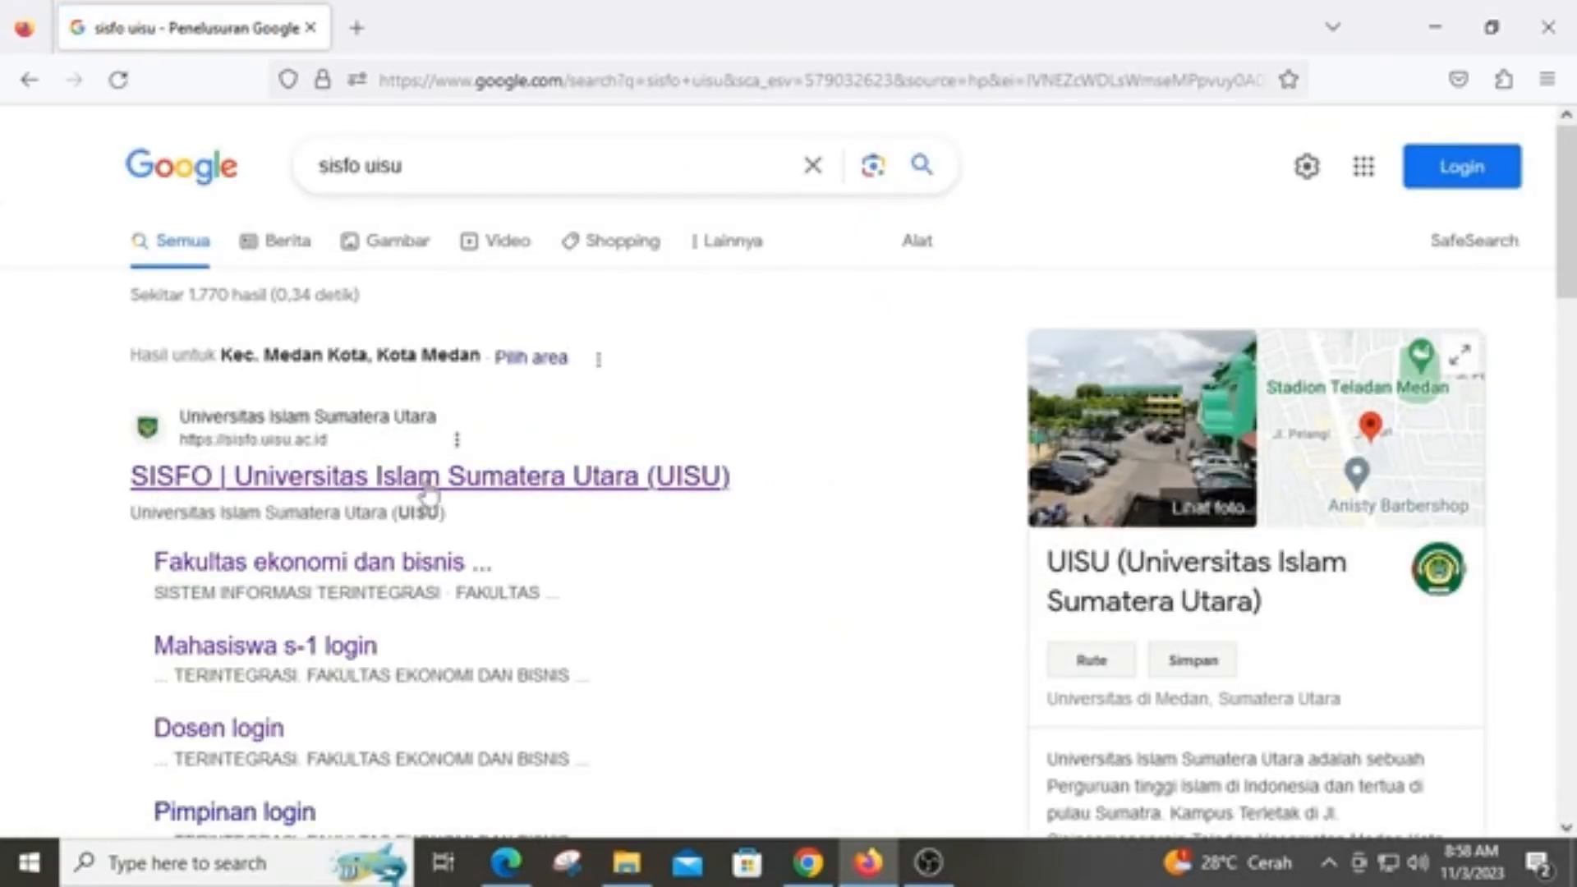
left_click(608, 495)
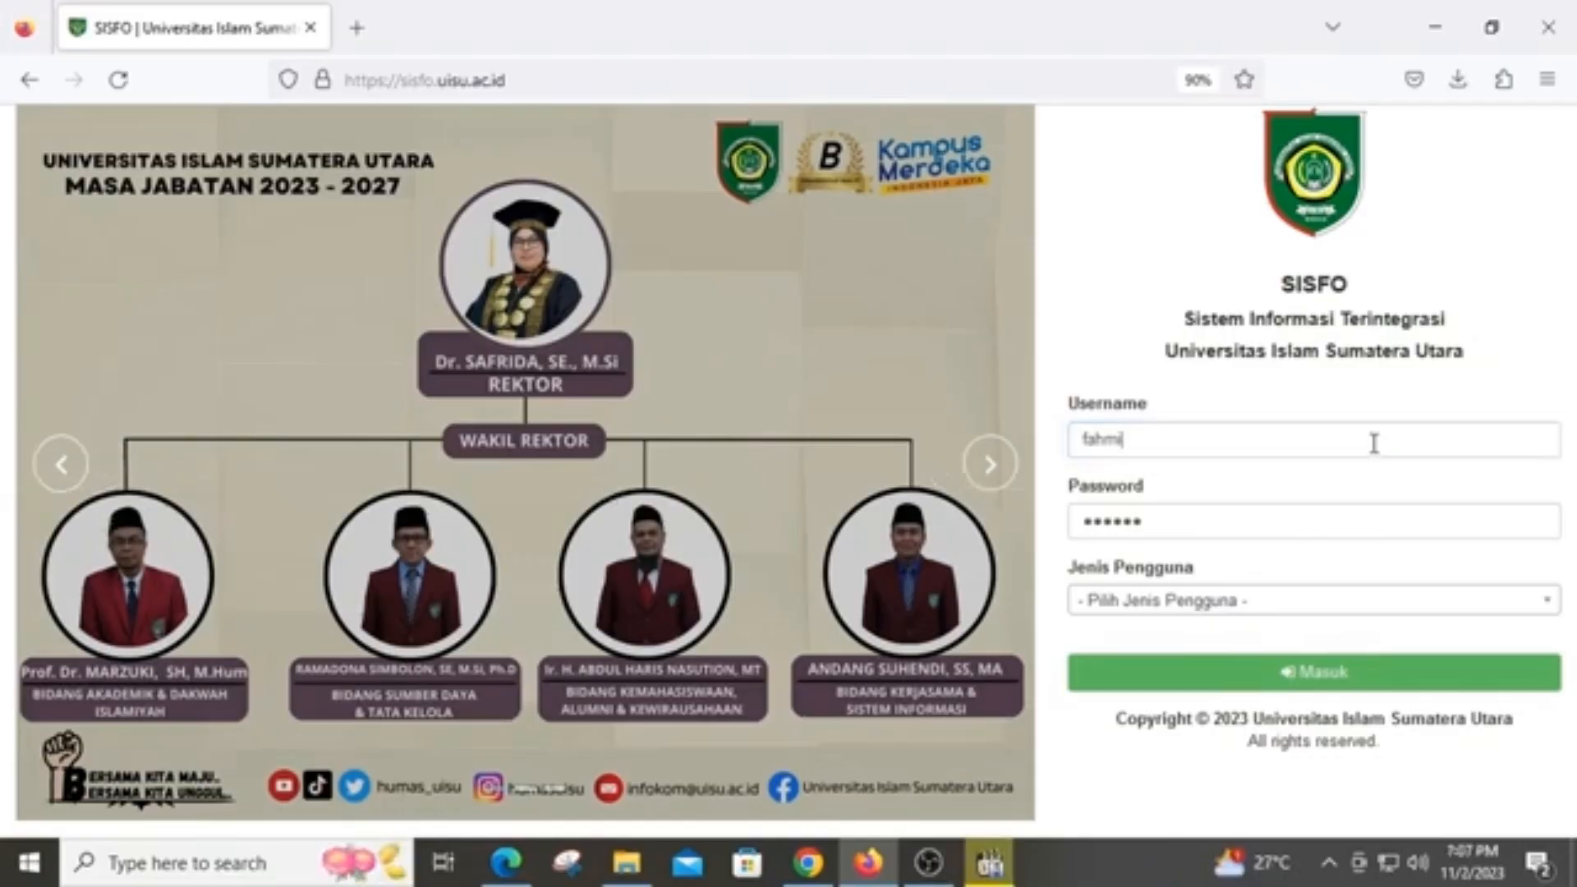
Sign in as a Dosen user with the lecturer's username and password, declining Firefox's save-login prompt
left_click_drag(1373, 443, 1048, 444)
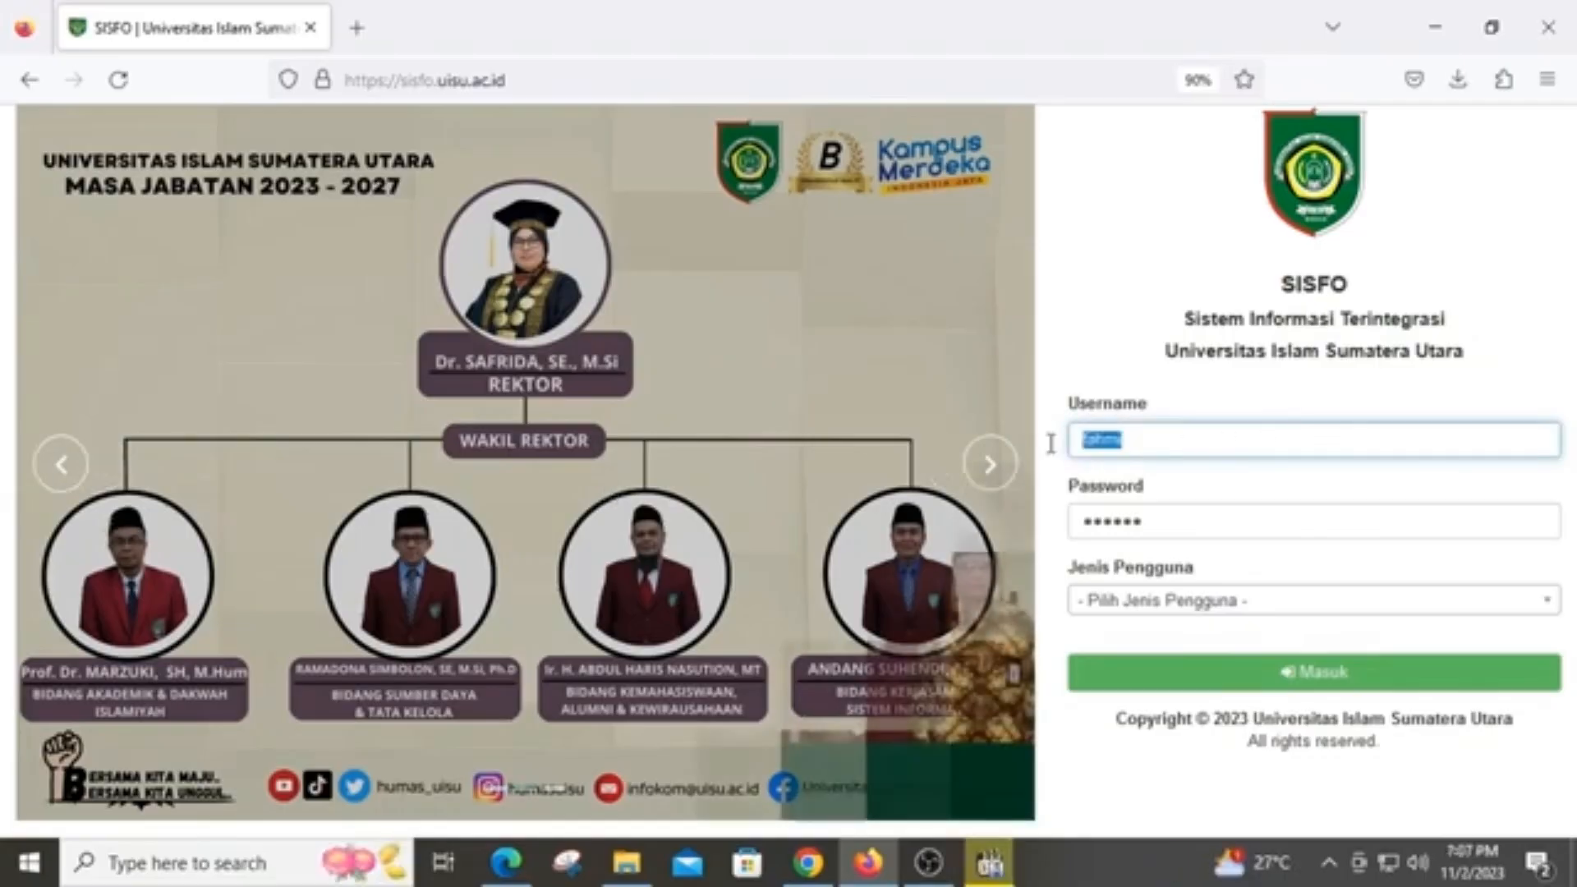
type("1234")
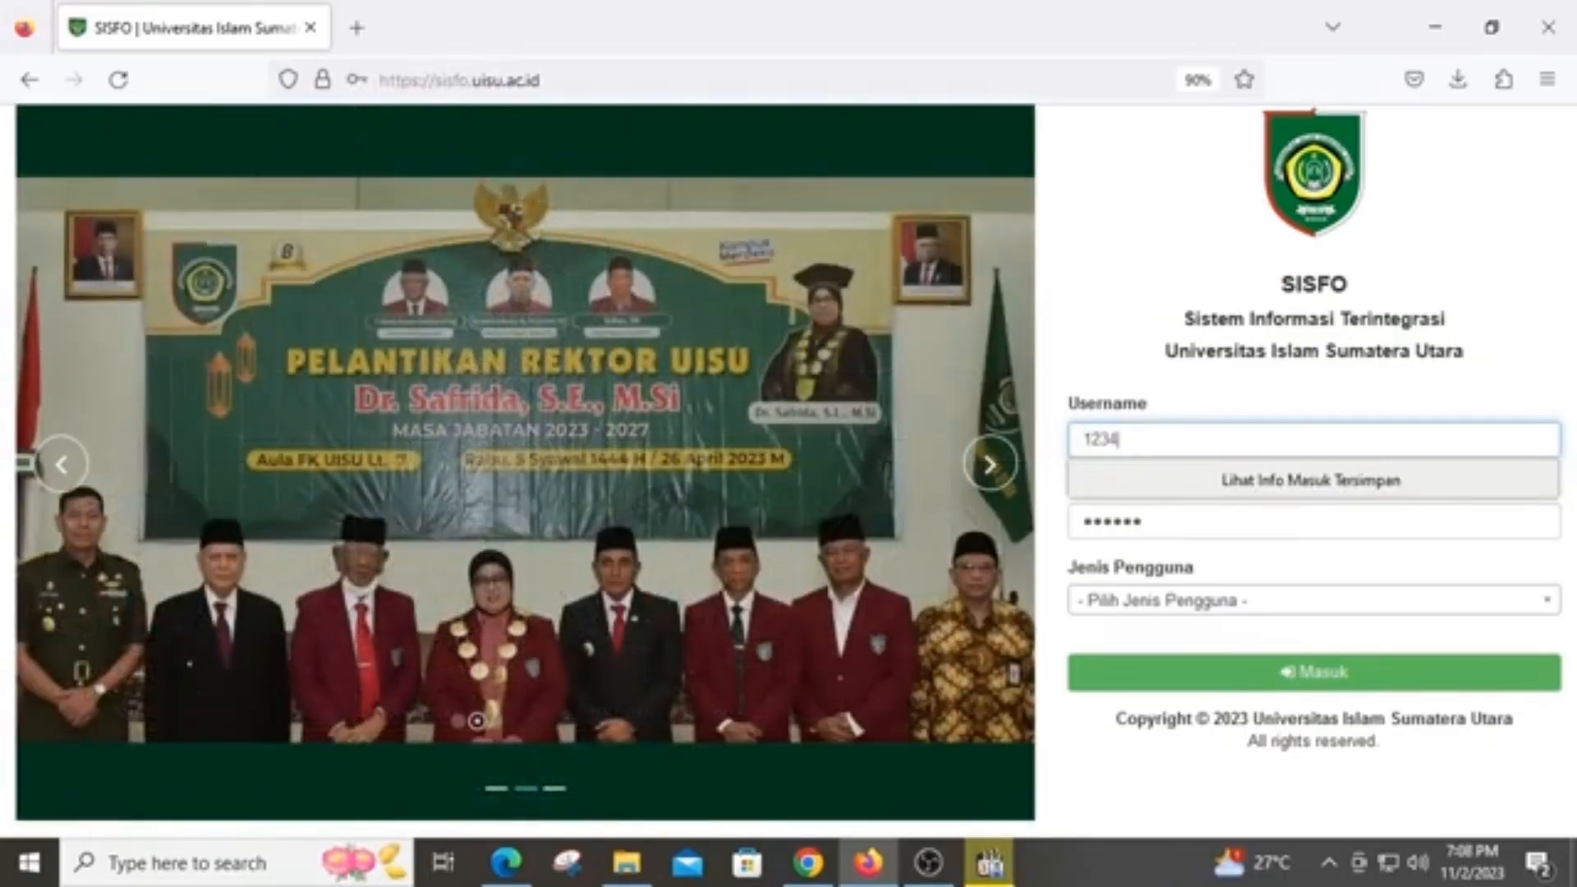
type("5678")
key("Tab")
type("1")
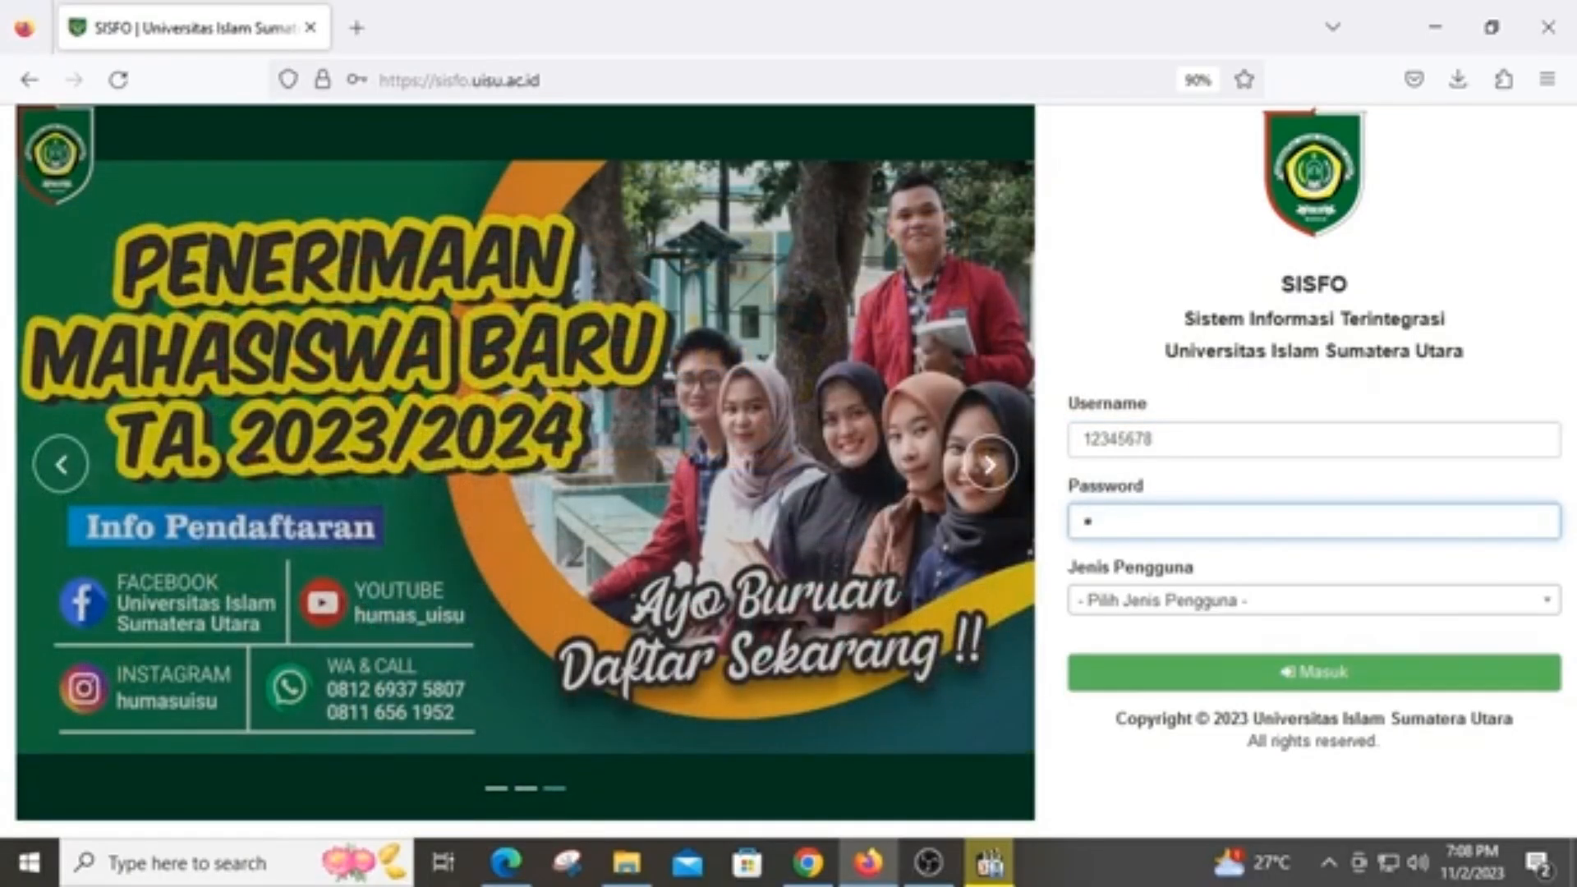
left_click(1309, 606)
left_click(1142, 743)
left_click(1241, 687)
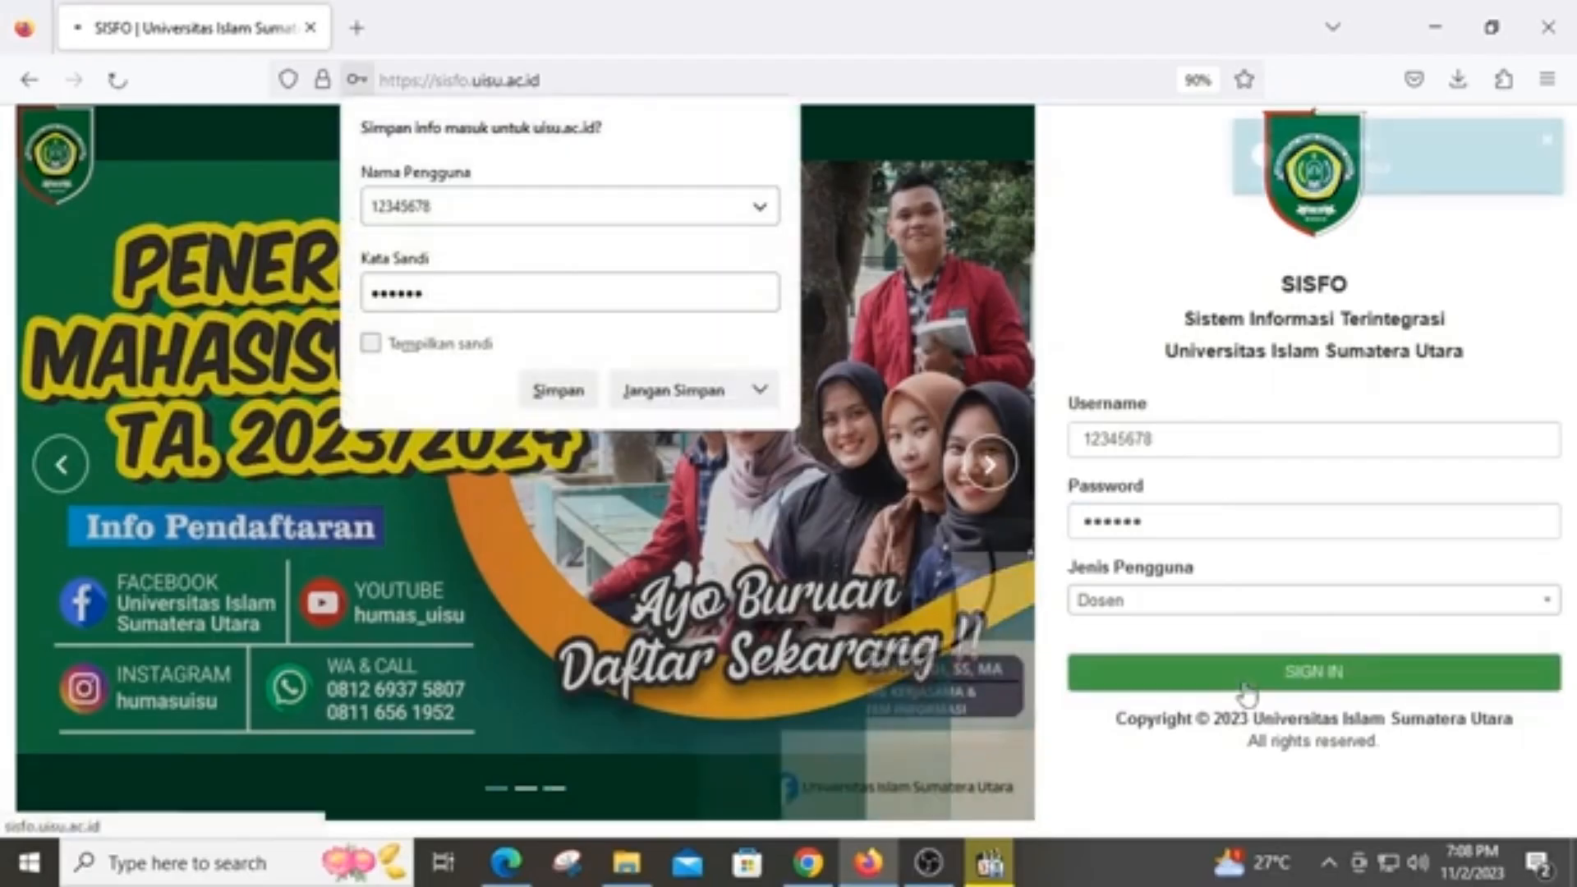
left_click(670, 391)
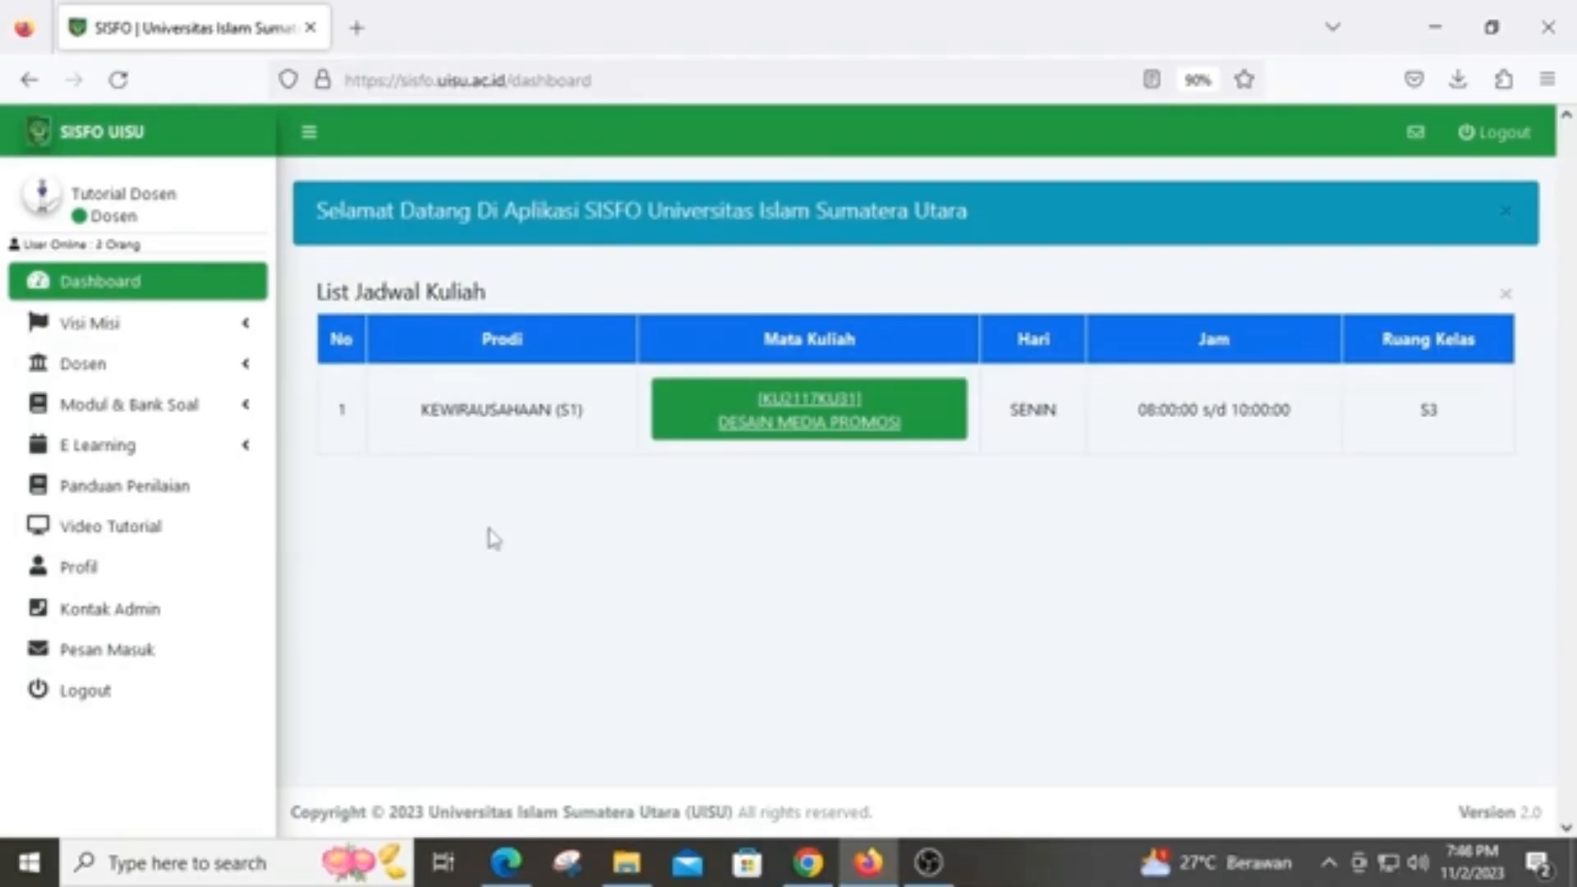
Open Dosen > Data Dosen, review the profile fields in the Ubah form, and save them unchanged
left_click(136, 376)
left_click(132, 408)
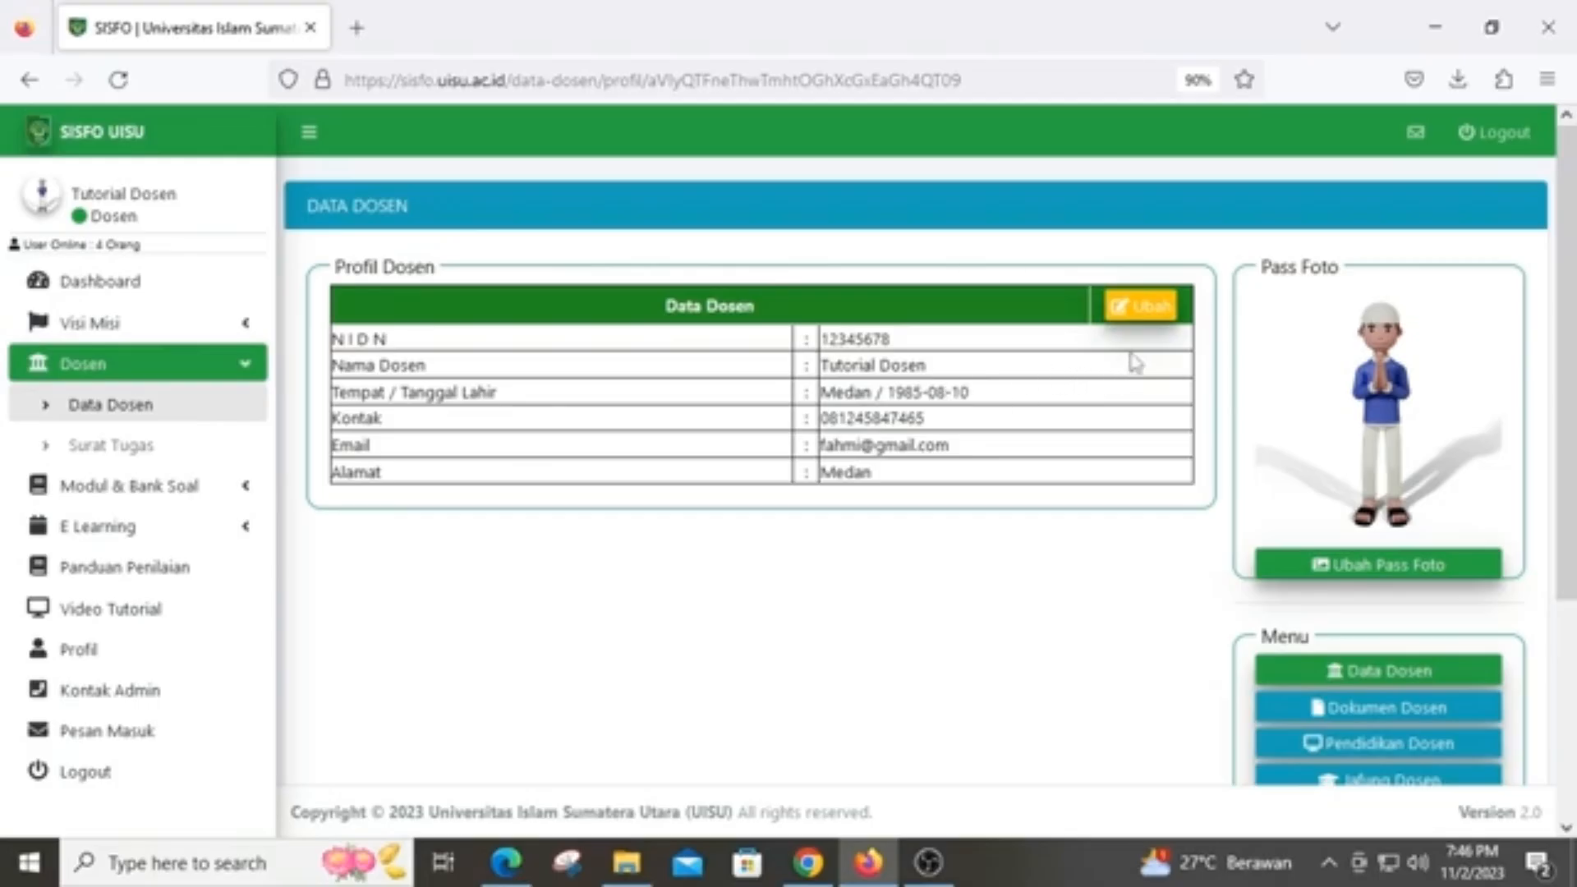
left_click(1142, 328)
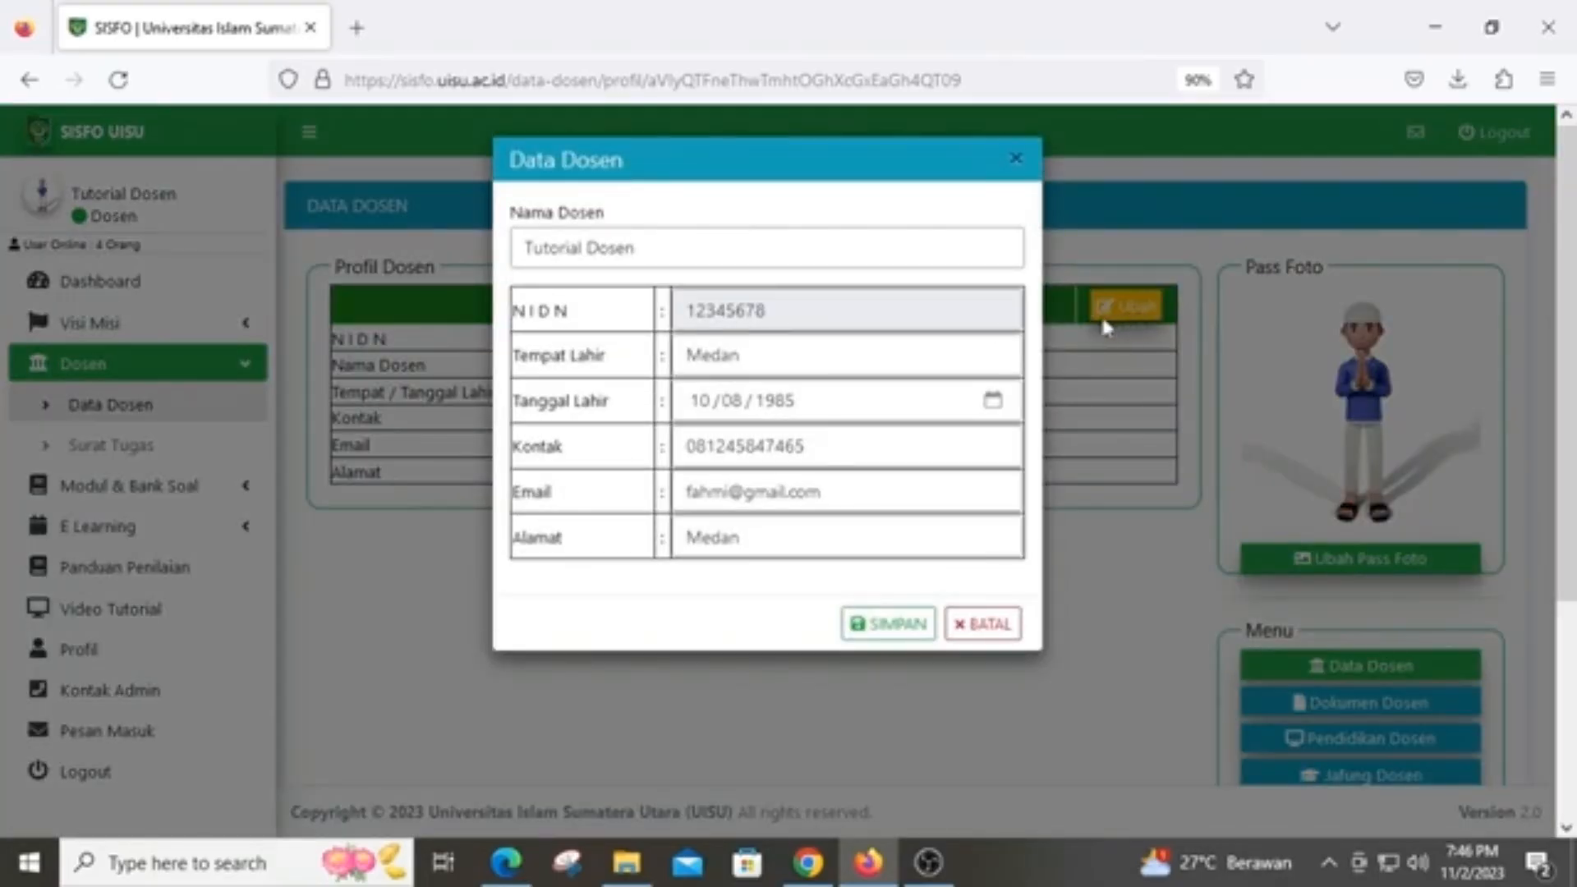
double_click(780, 355)
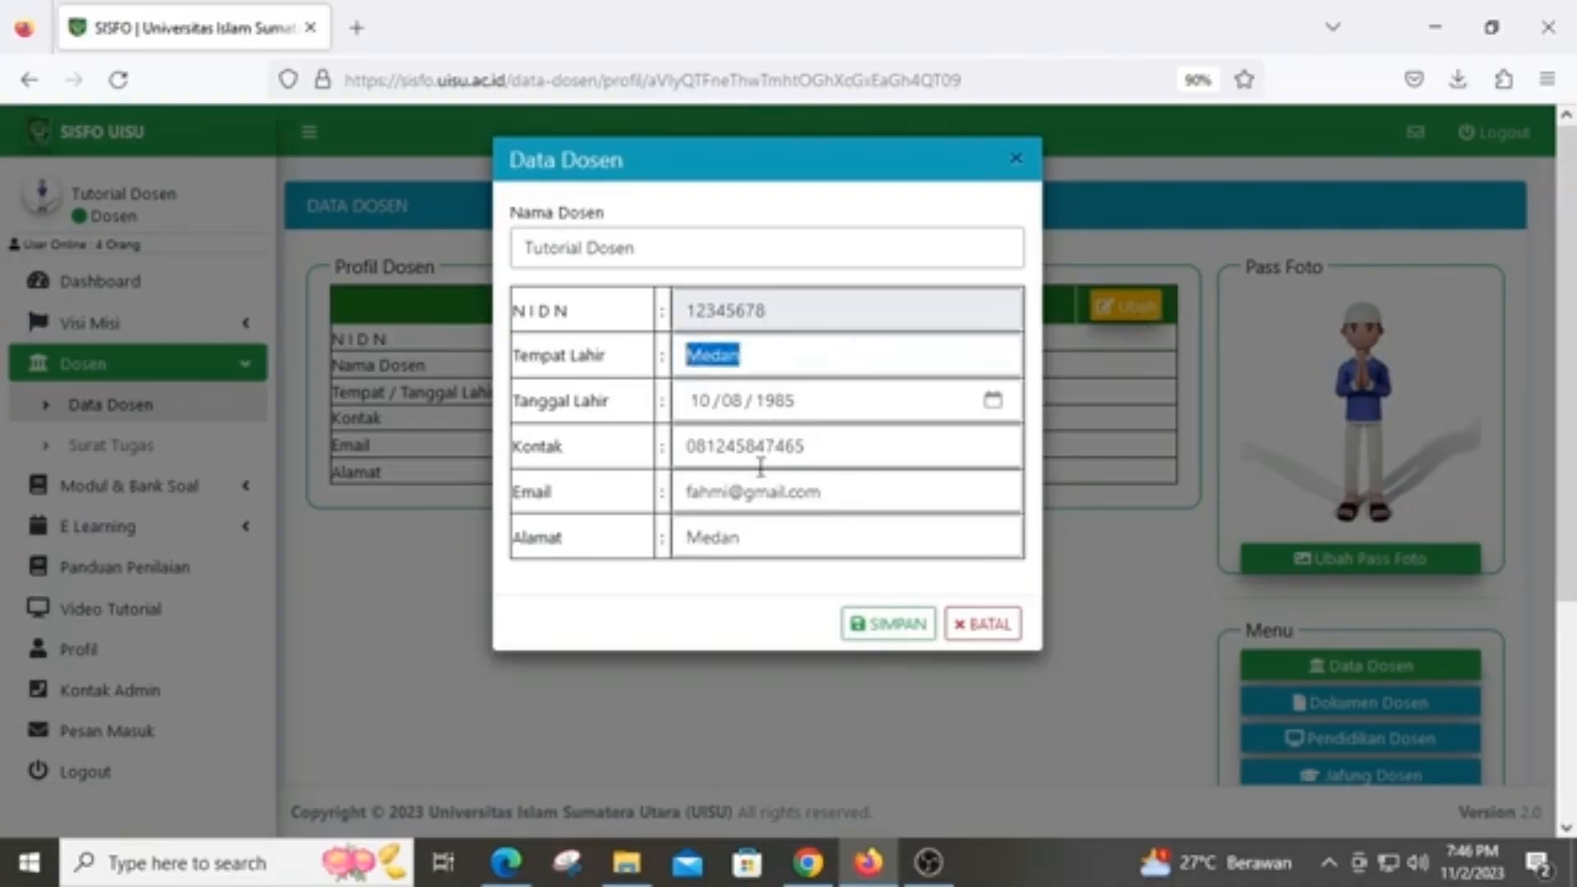
double_click(844, 453)
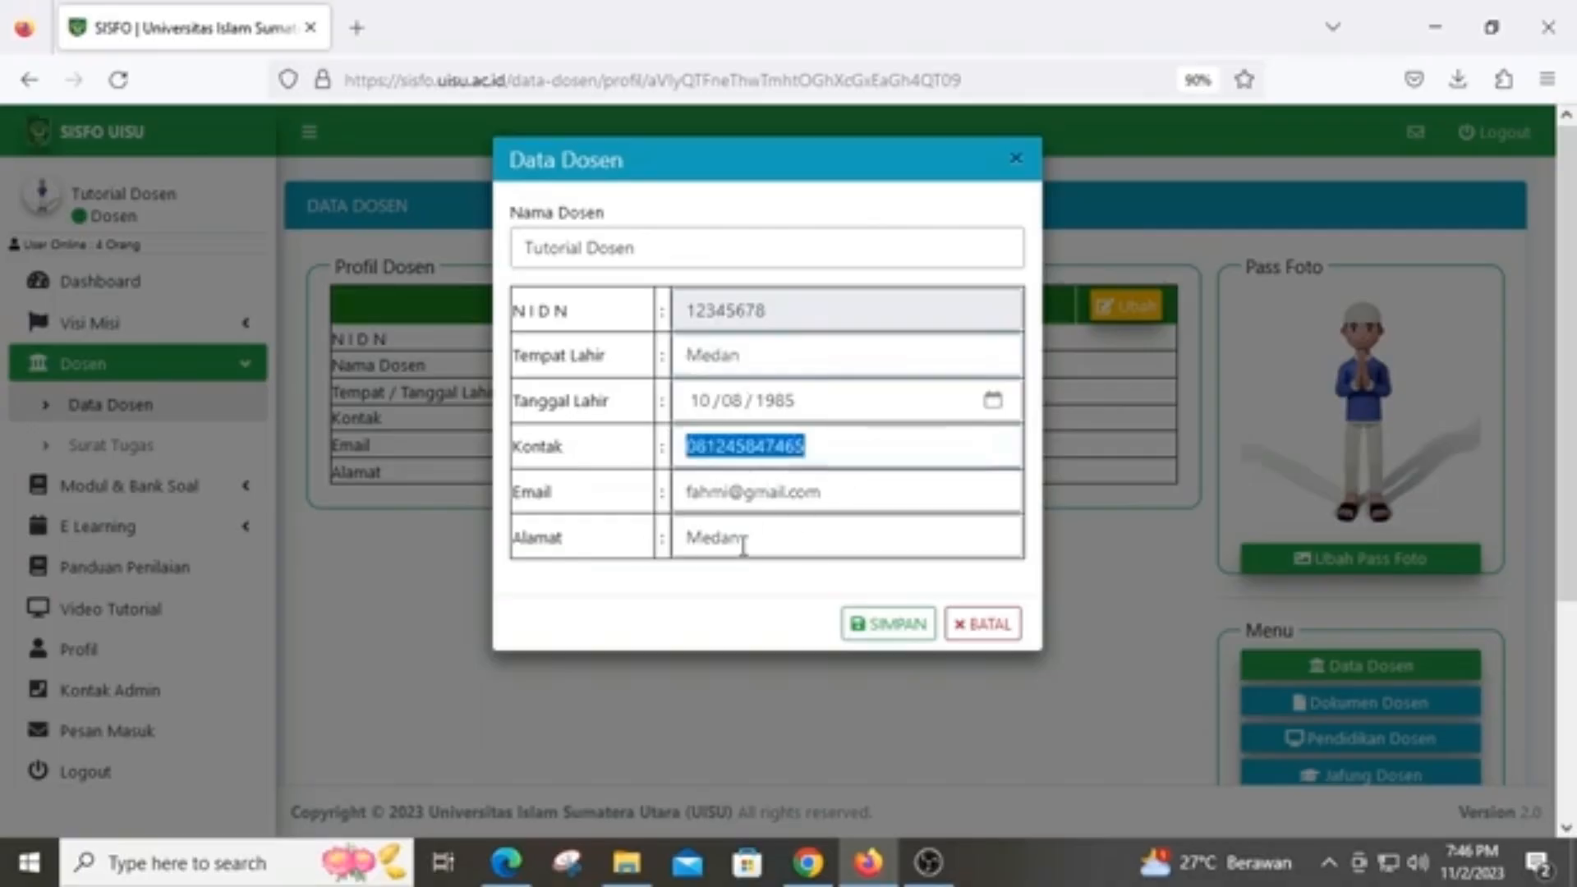
left_click(890, 628)
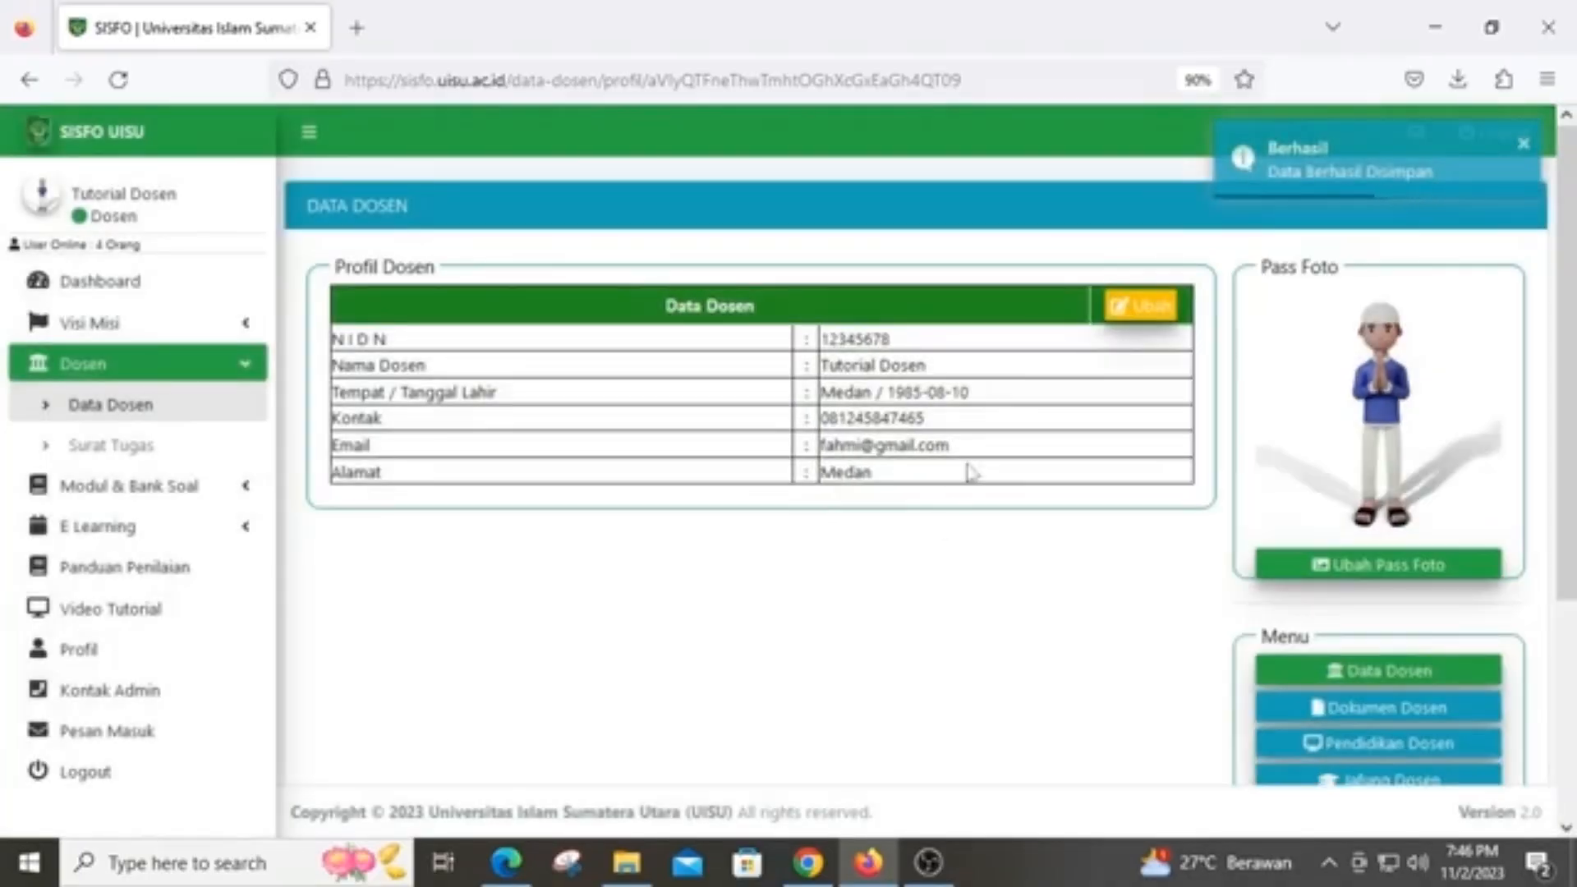
Upload muslim.png as the lecturer's pass photo and save it
left_click(1393, 567)
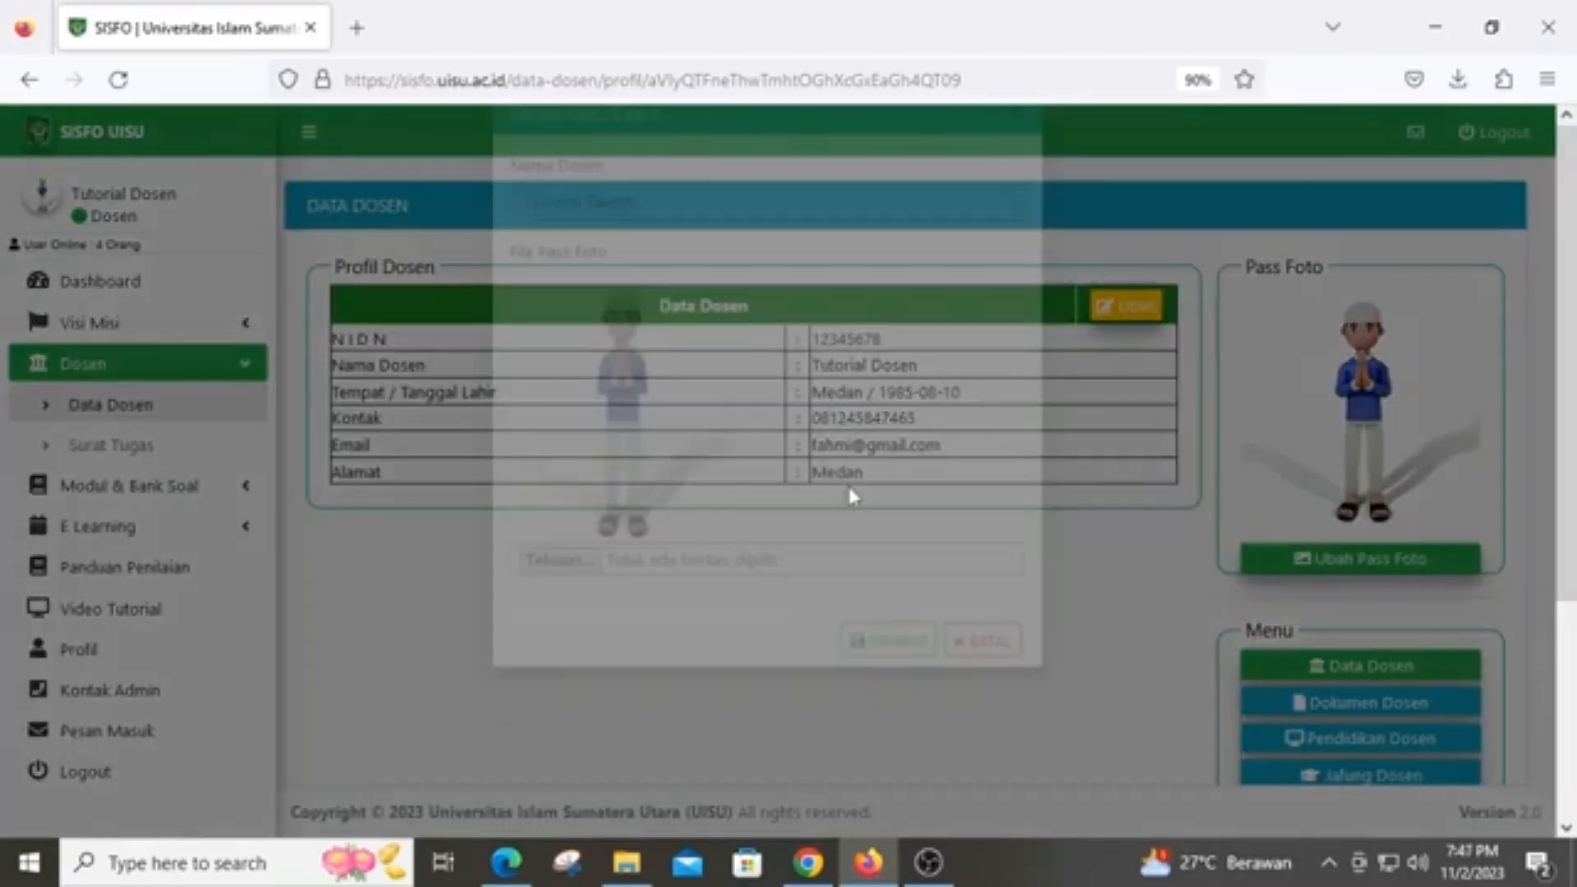
left_click(552, 607)
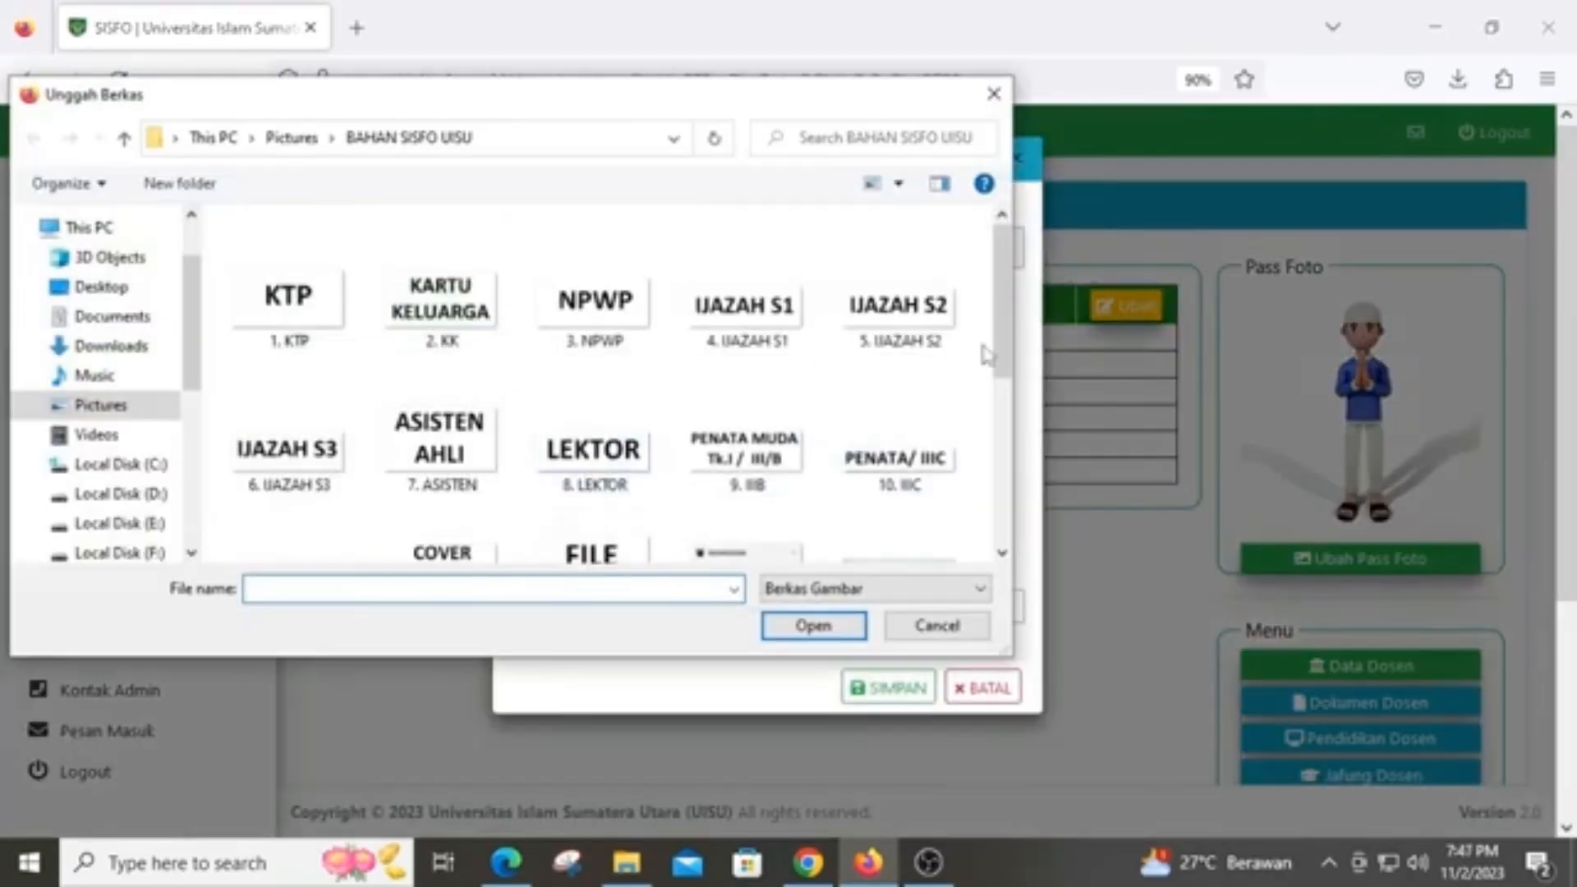
scroll(912, 464, "down", 3)
left_click(904, 460)
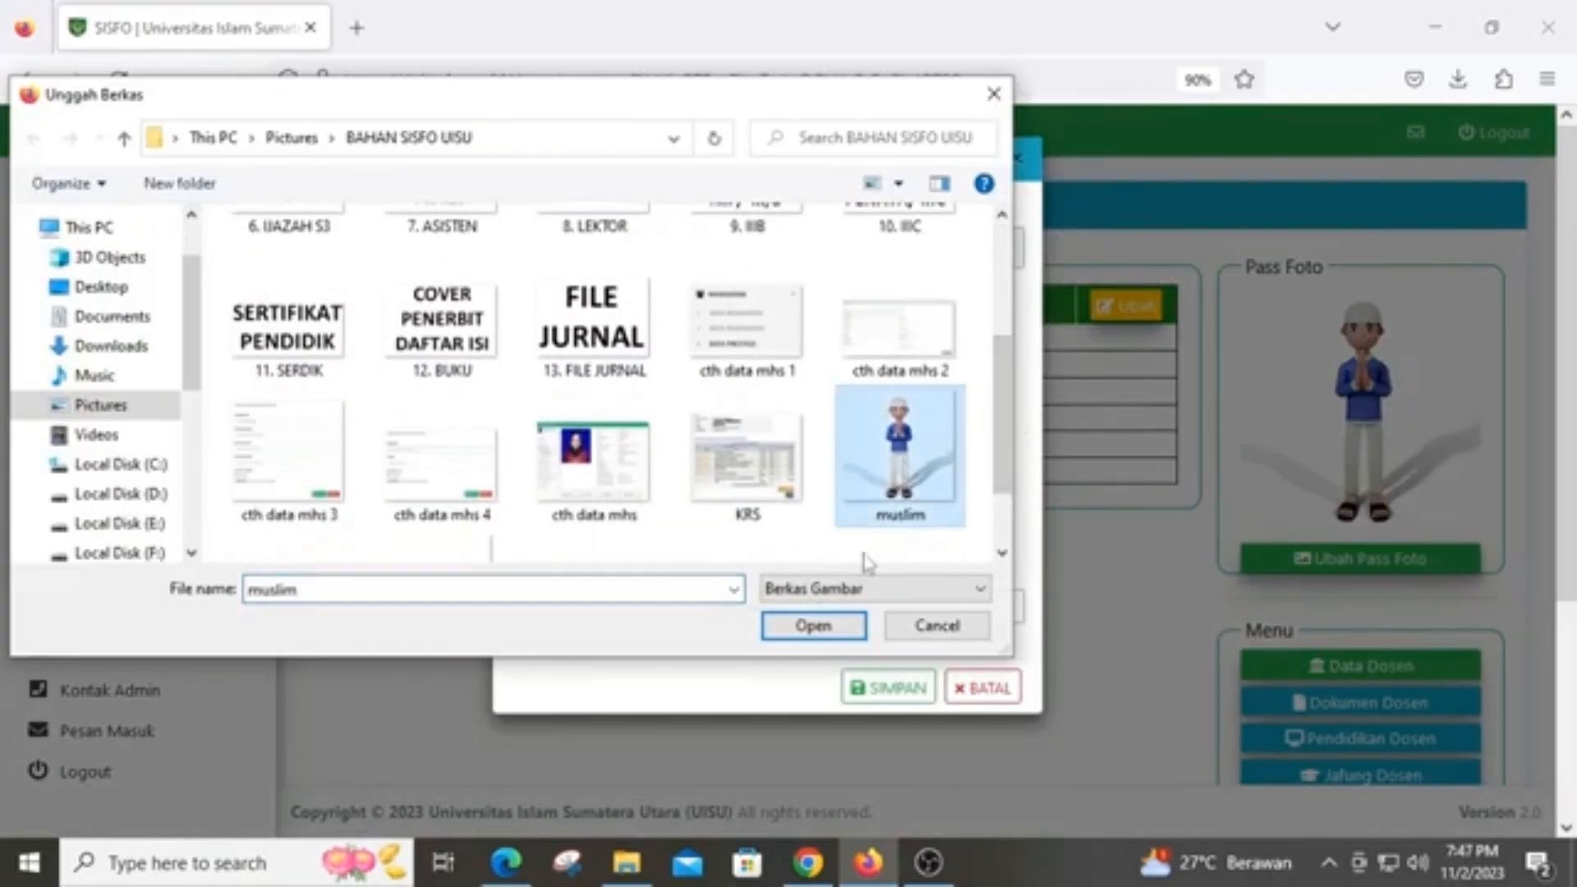
left_click(811, 626)
left_click(898, 694)
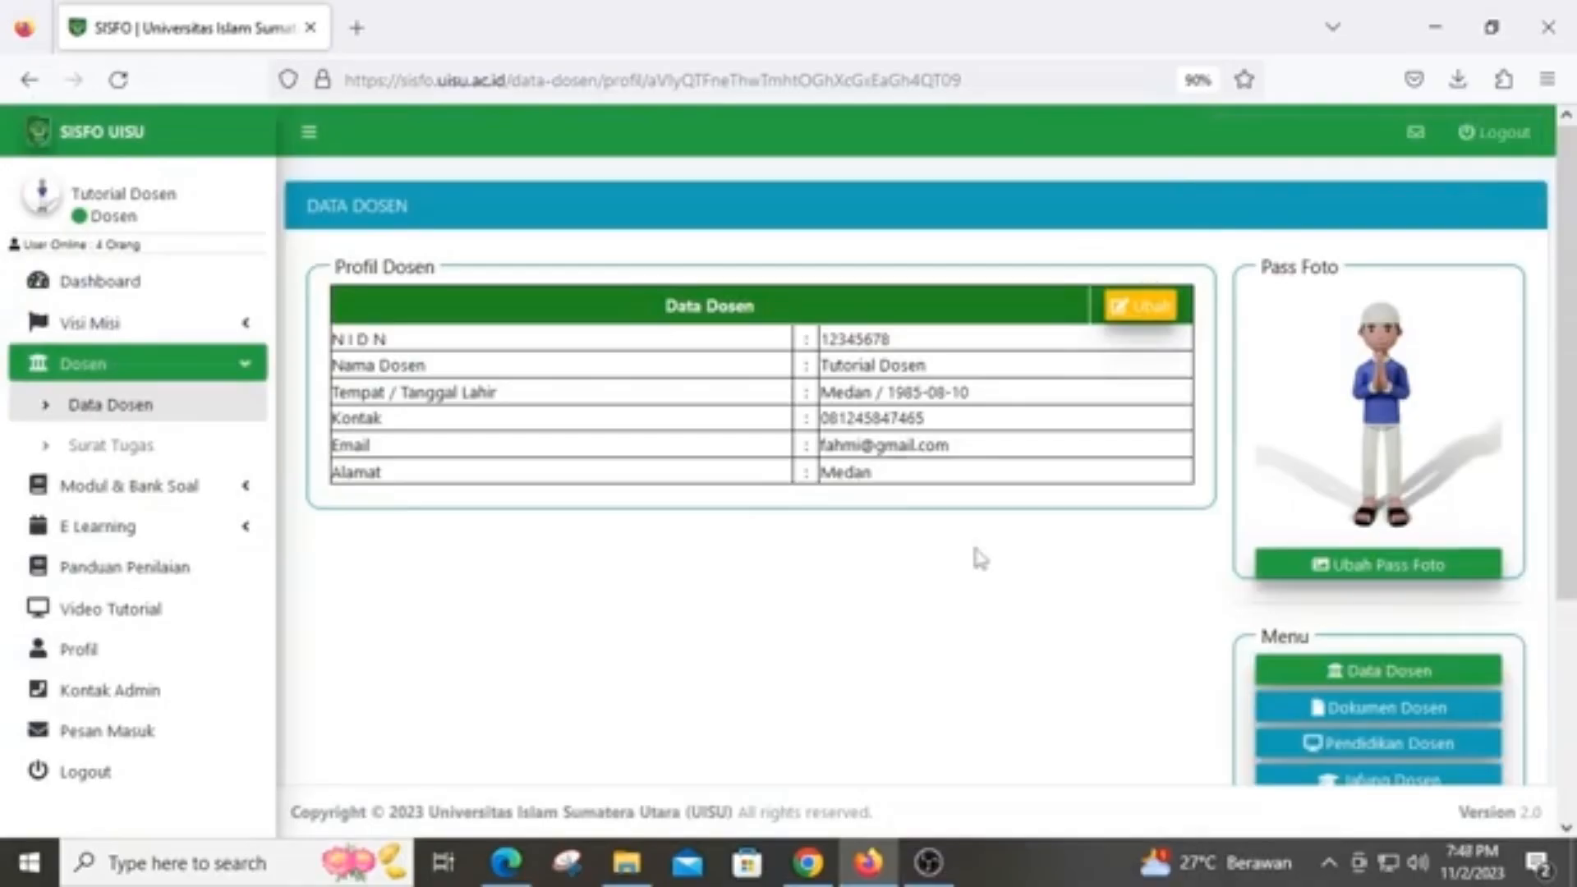
left_click(1314, 711)
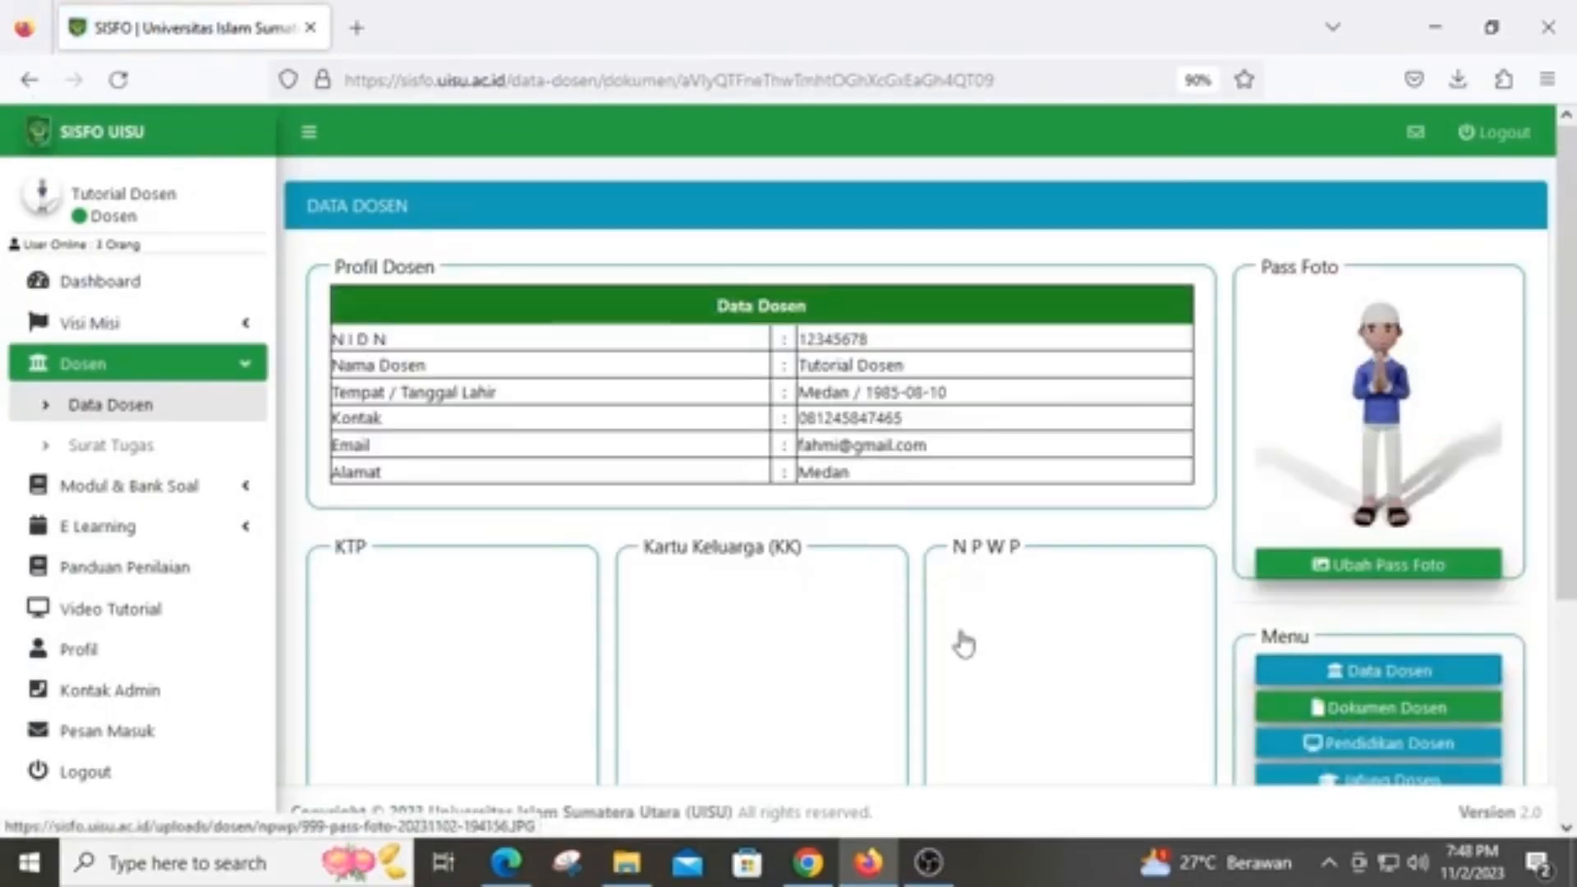
Upload the '1. KTP' image as the lecturer's KTP document and save it
scroll(965, 640, "down", 2)
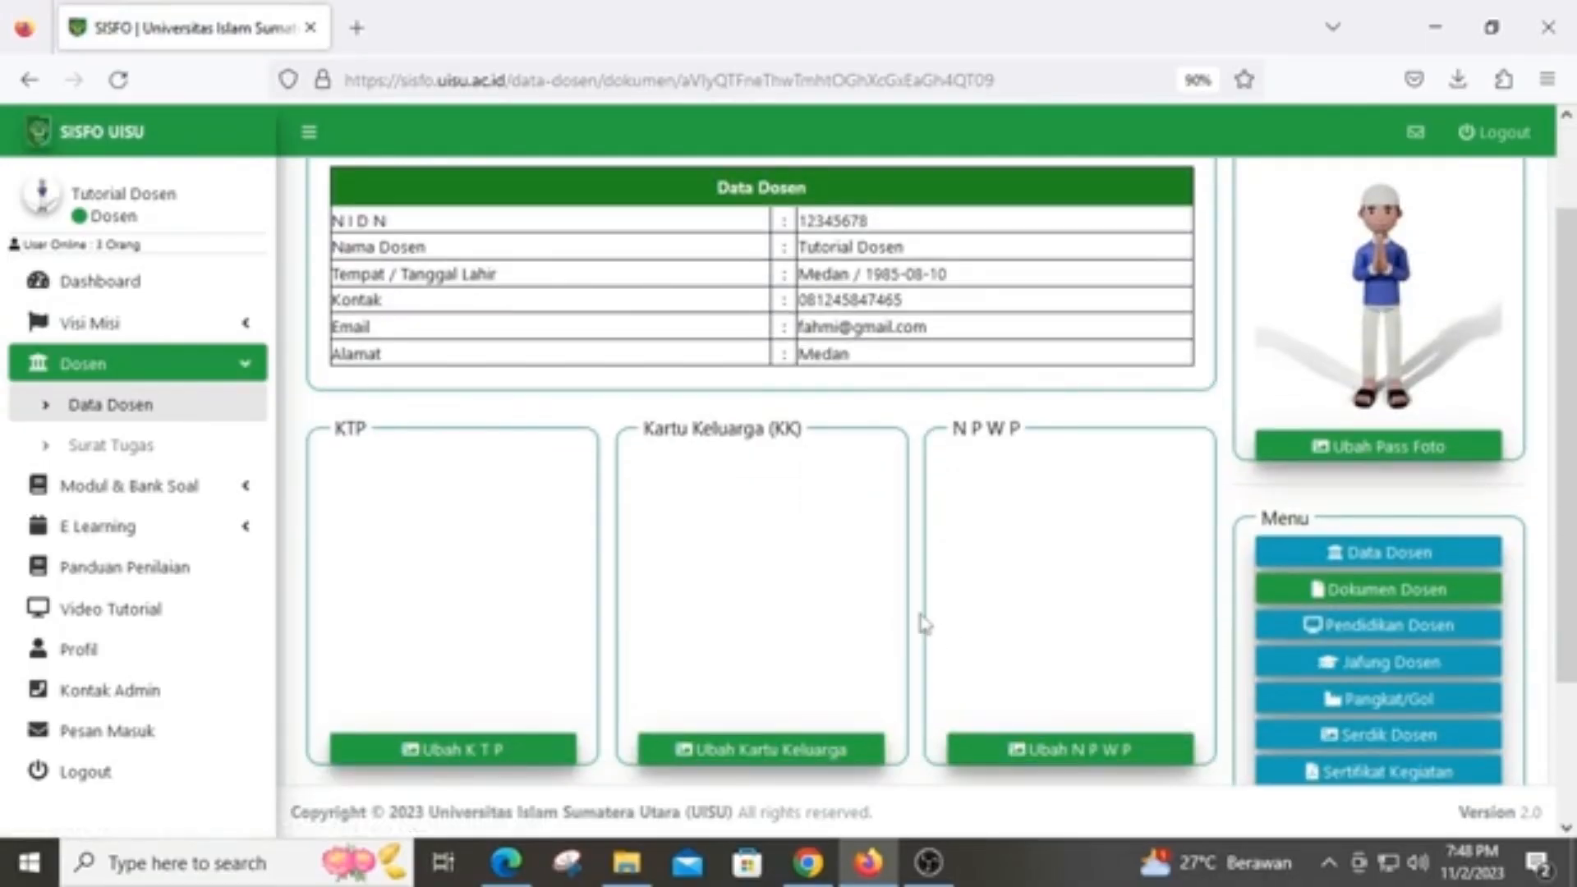
left_click(492, 747)
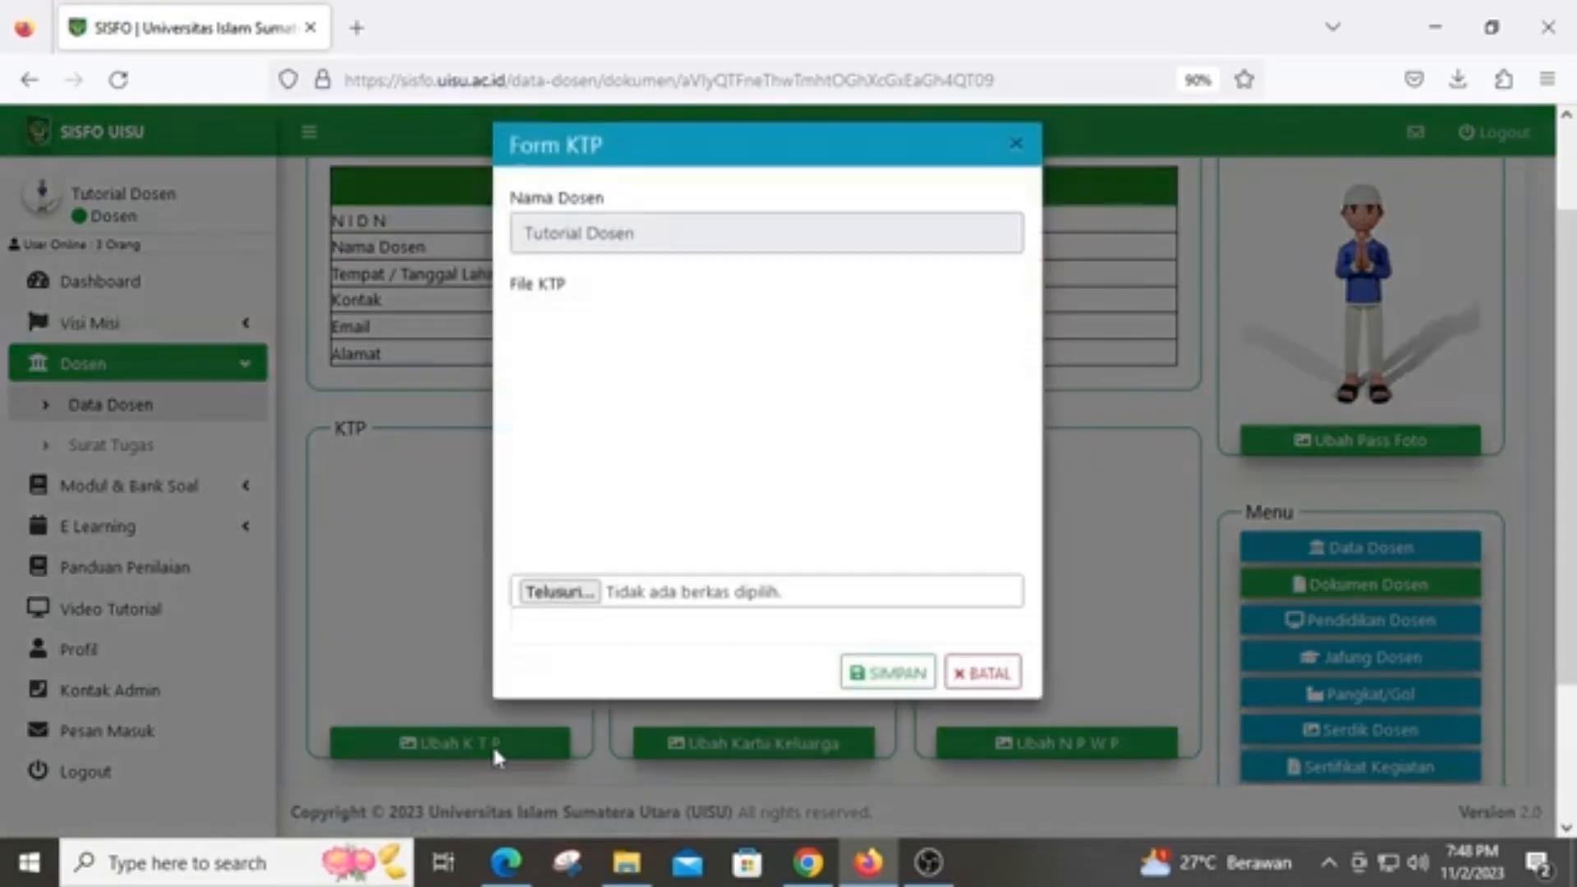
left_click(567, 607)
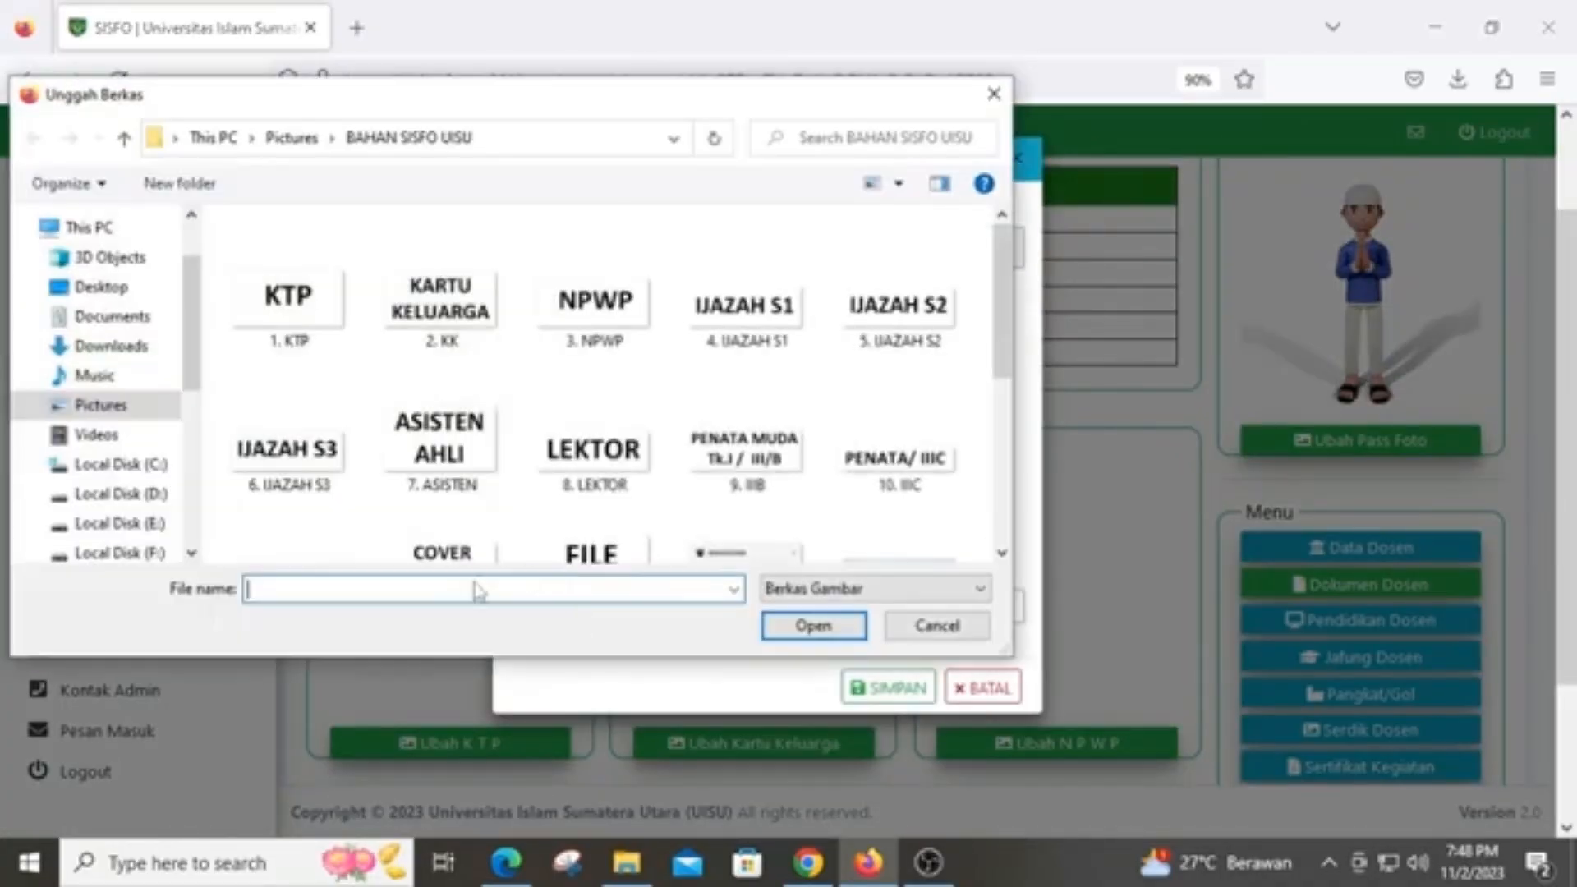
left_click(288, 304)
left_click(813, 625)
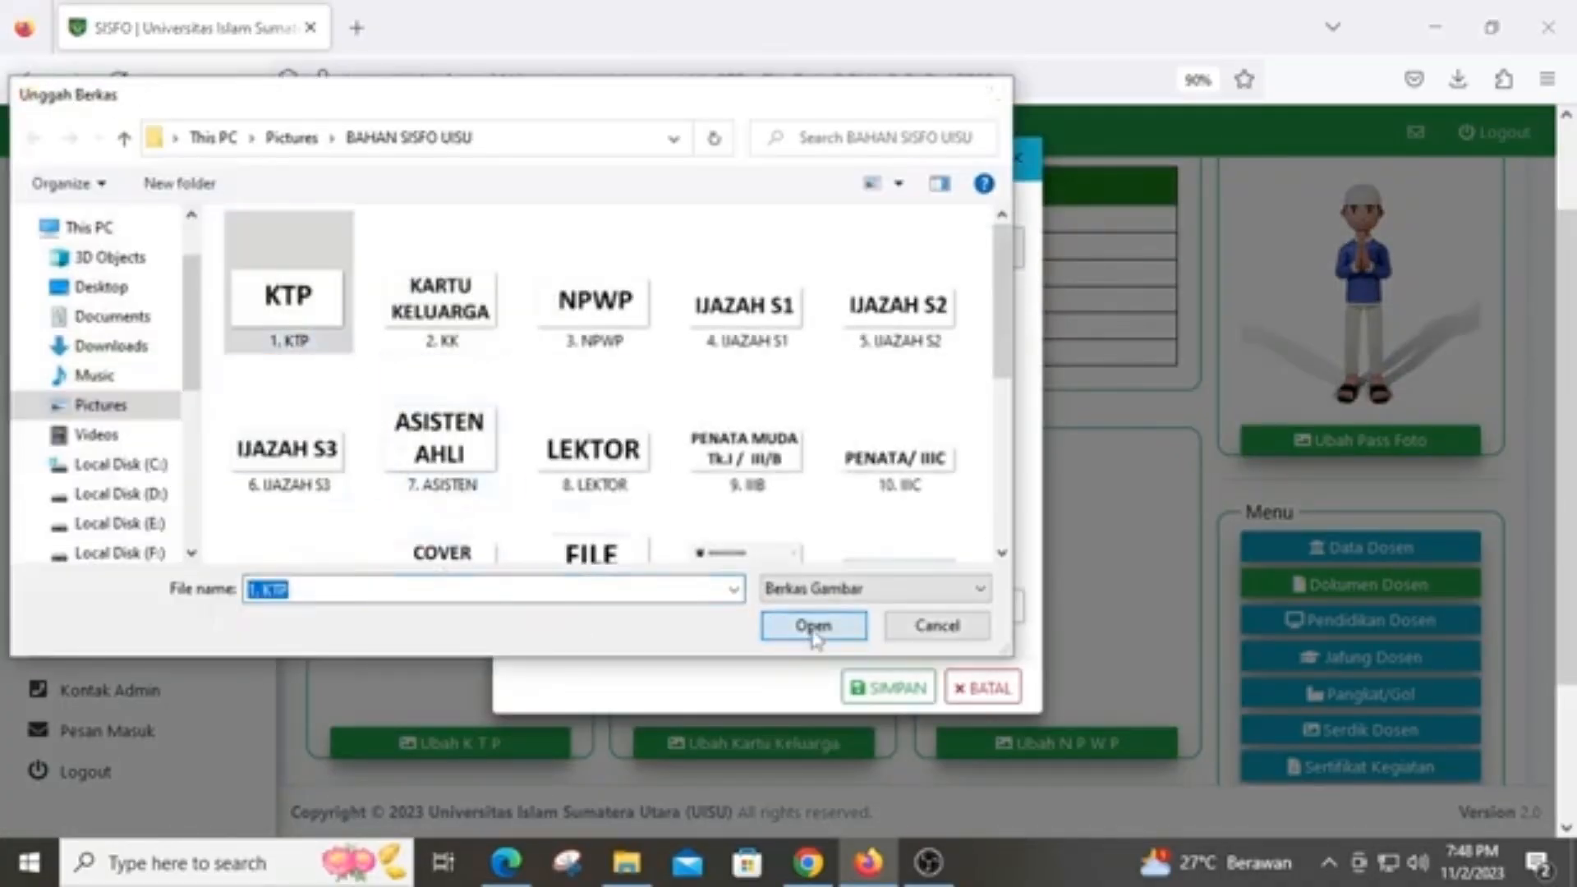
left_click(883, 688)
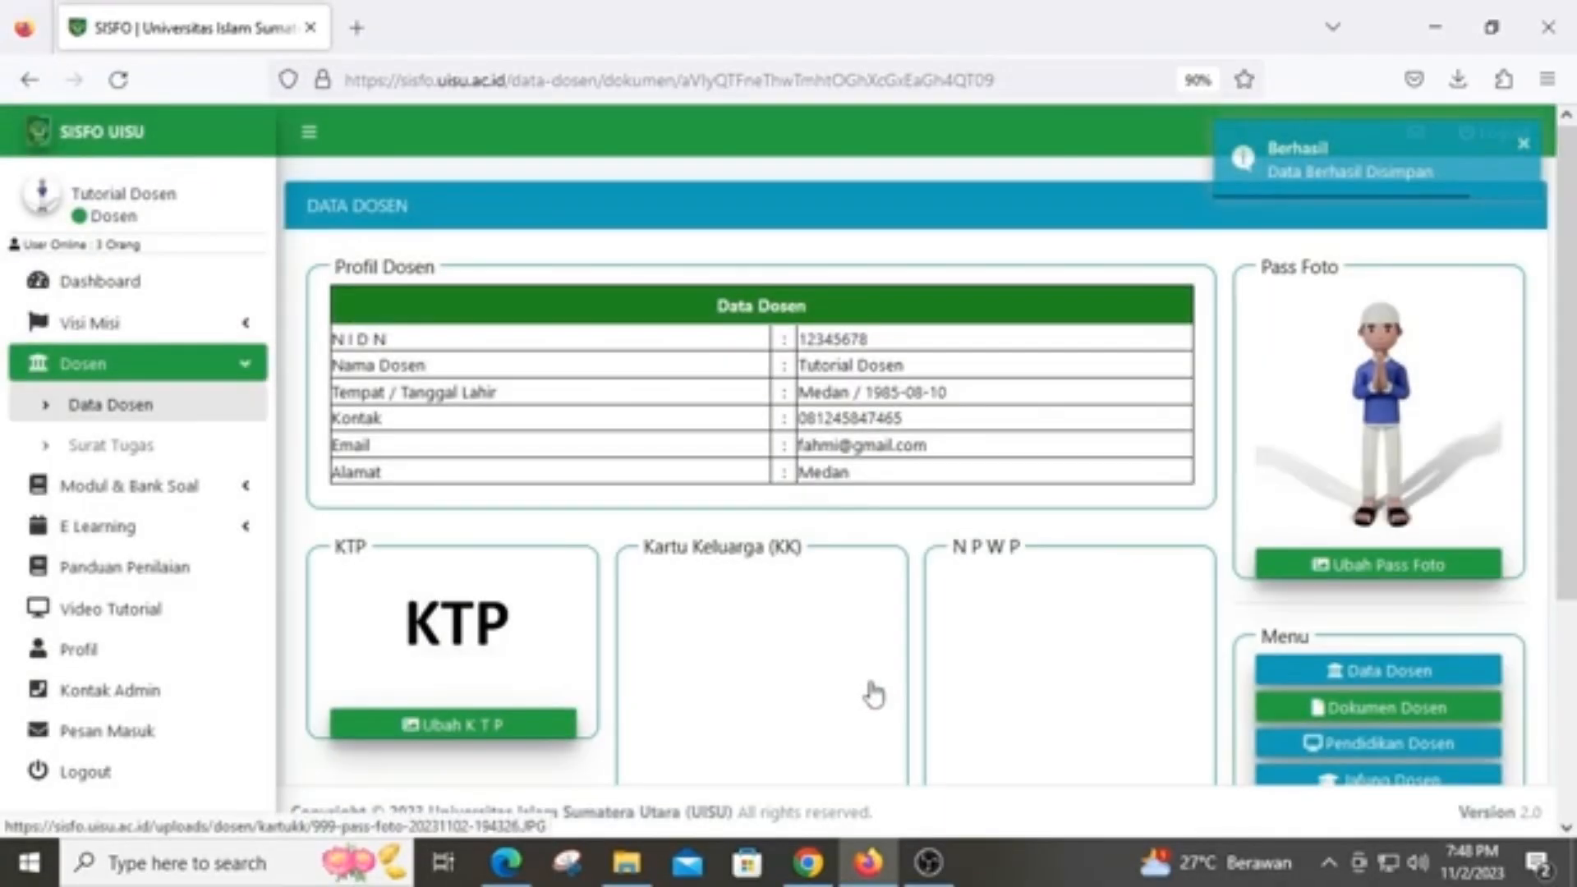
Upload the '2. KK' image as the family card (Kartu Keluarga) and save it
scroll(872, 693, "down", 2)
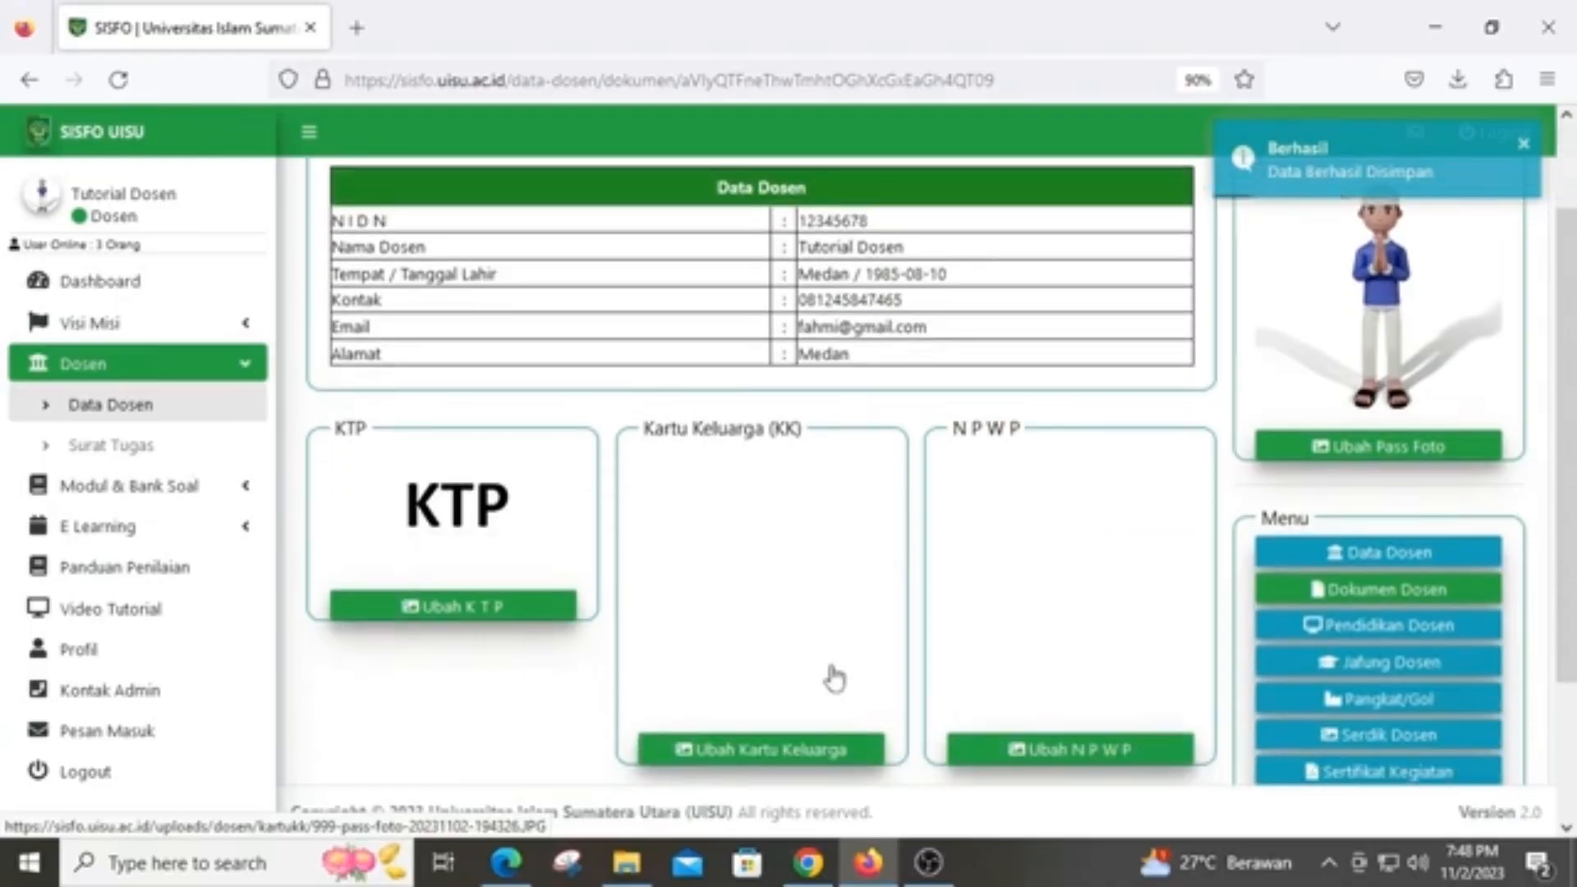
scroll(831, 672, "down", 2)
left_click(809, 634)
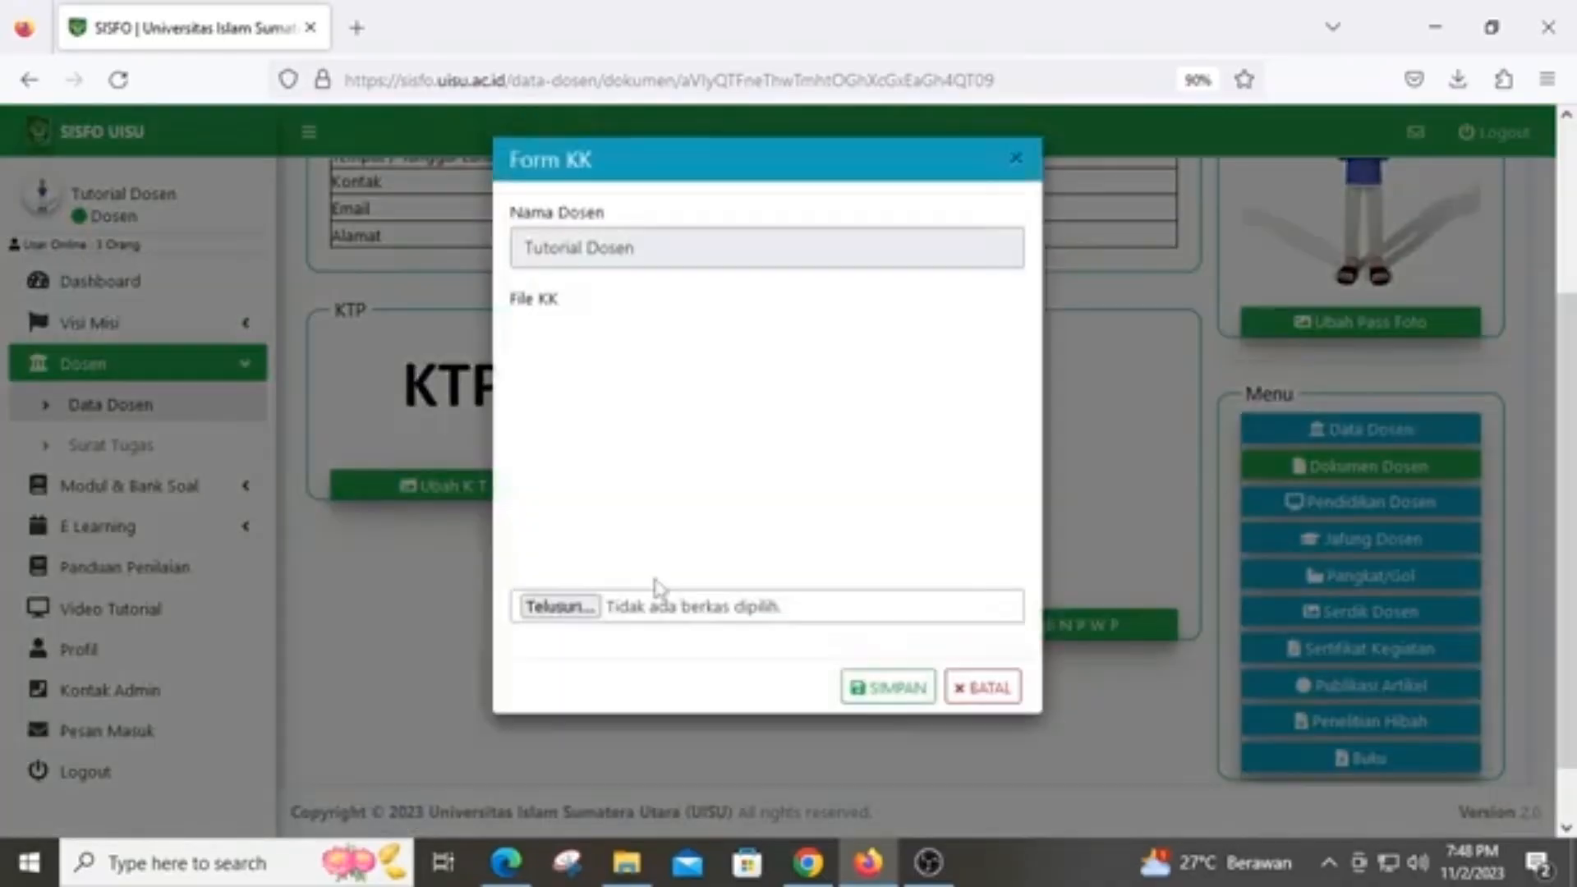
left_click(565, 609)
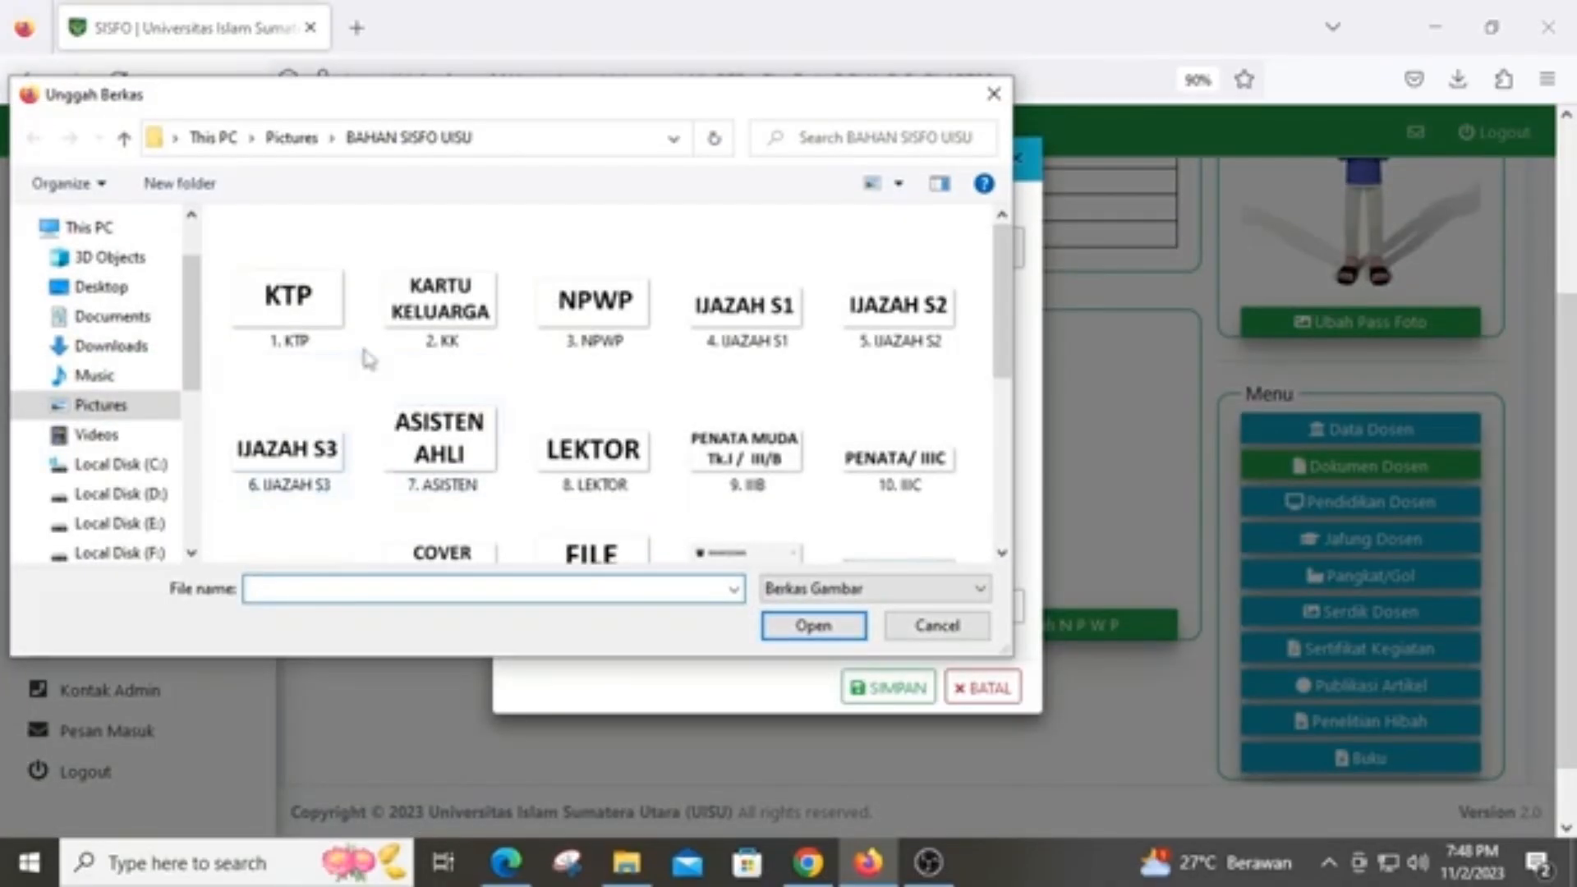
left_click(446, 331)
left_click(809, 627)
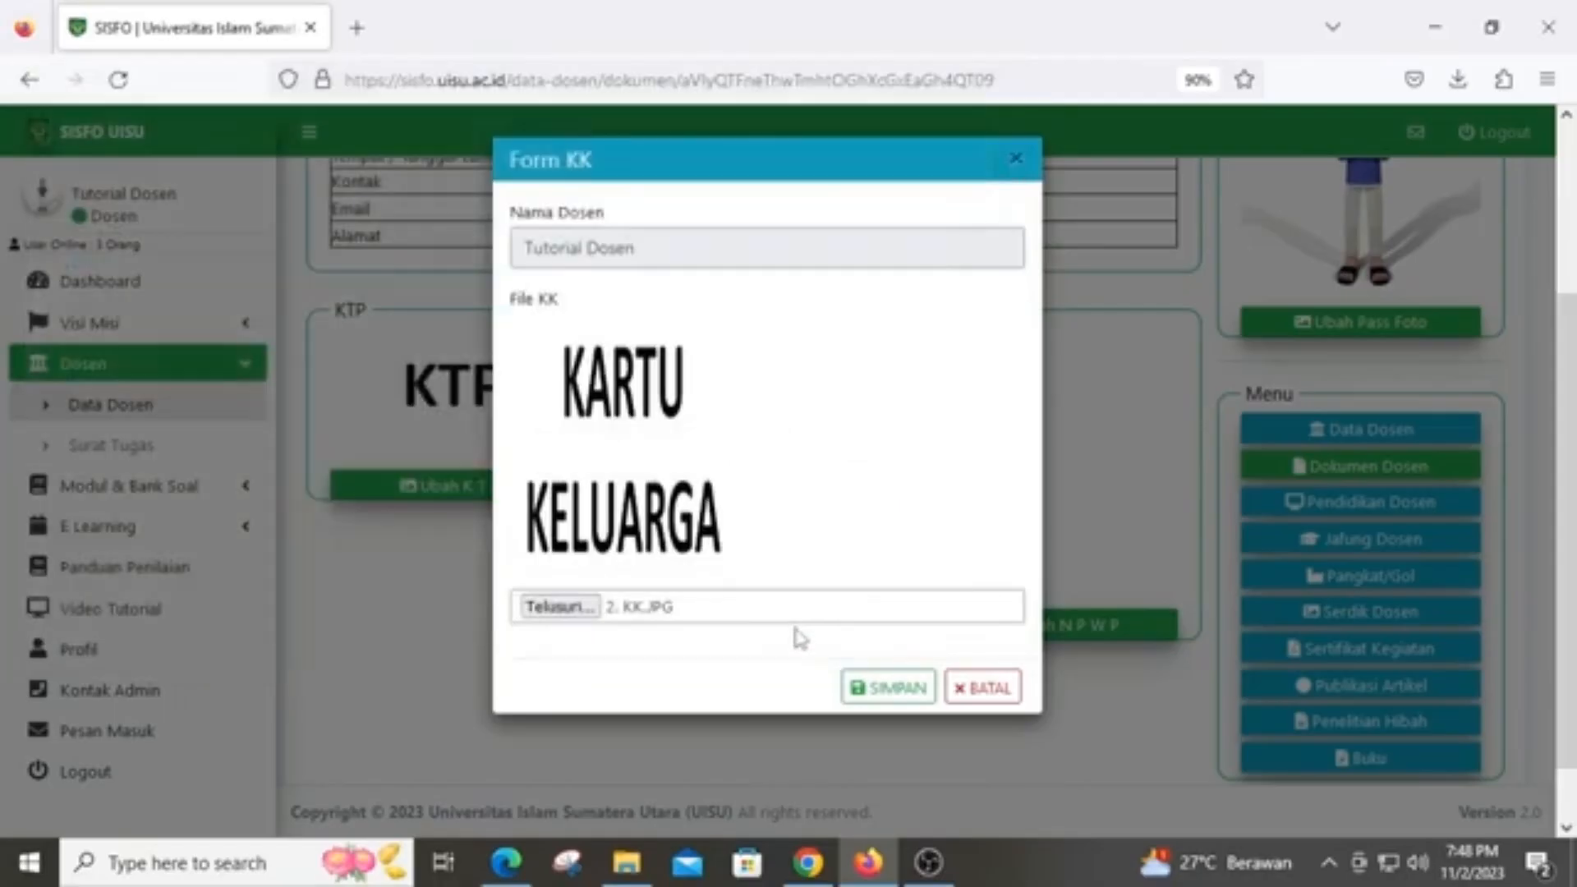
left_click(885, 690)
Upload the '3. NPWP' image as the NPWP document and save it
scroll(950, 669, "down", 3)
left_click(1010, 629)
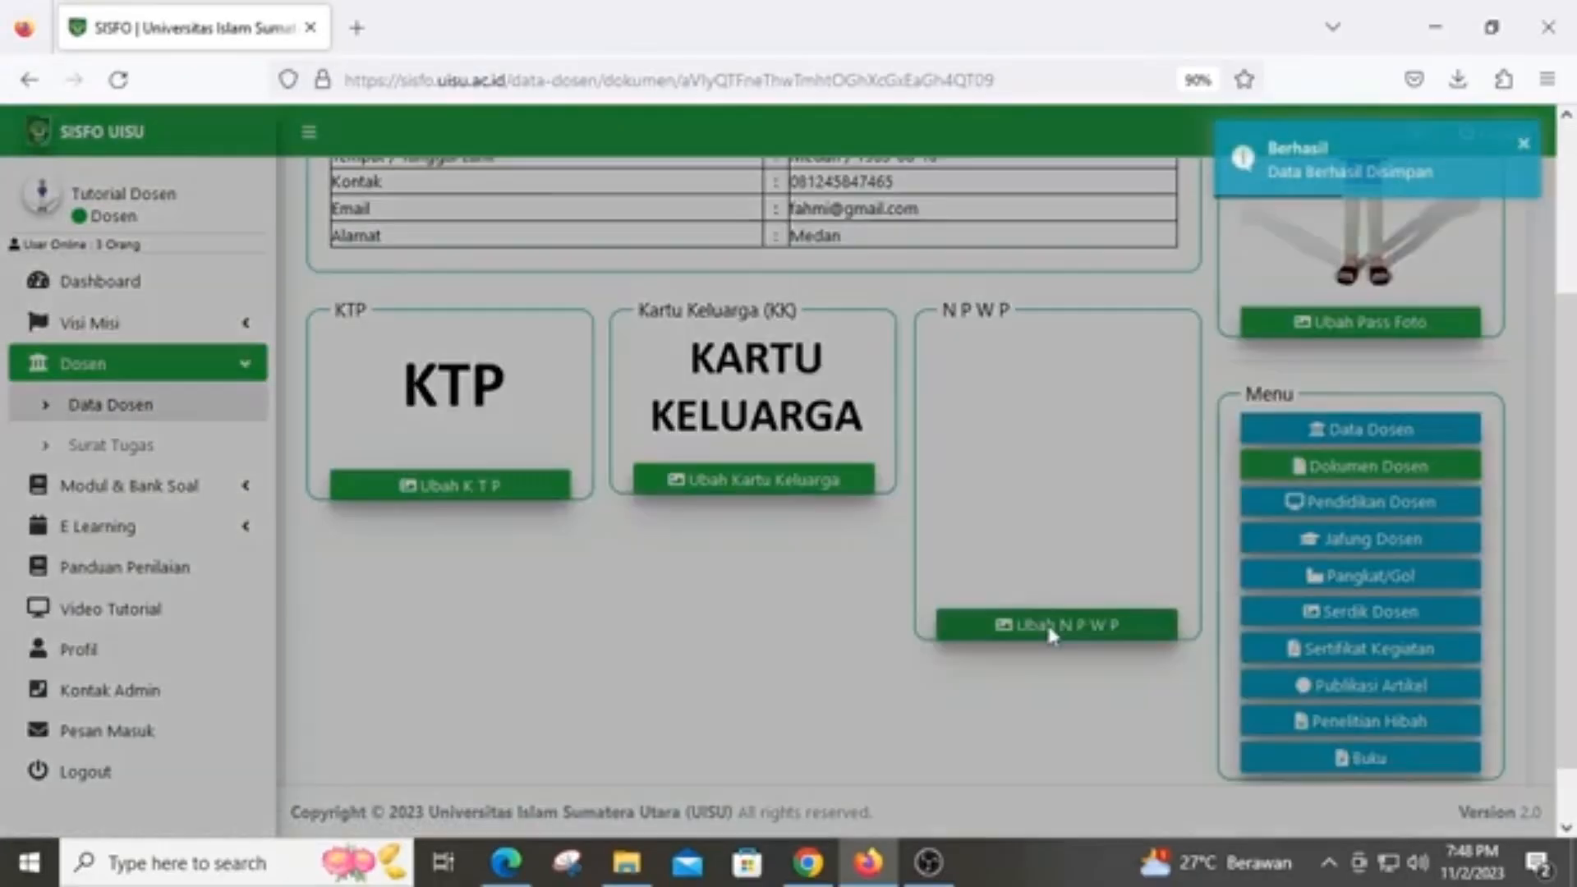
left_click(567, 607)
scroll(651, 534, "down", 2)
scroll(650, 533, "up", 2)
left_click(593, 304)
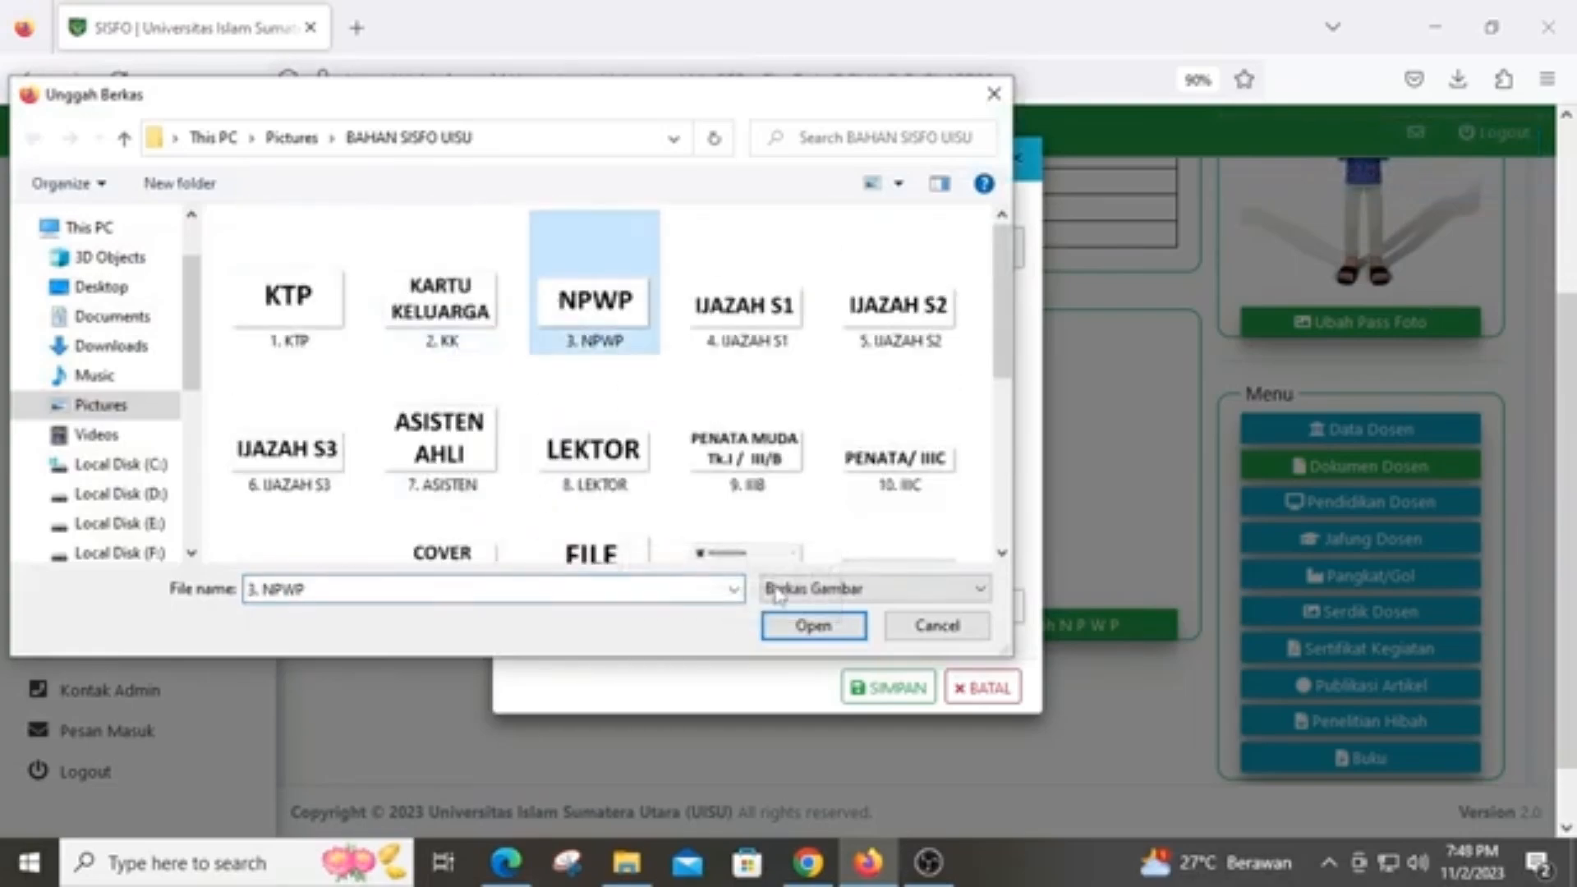
left_click(799, 632)
left_click(912, 688)
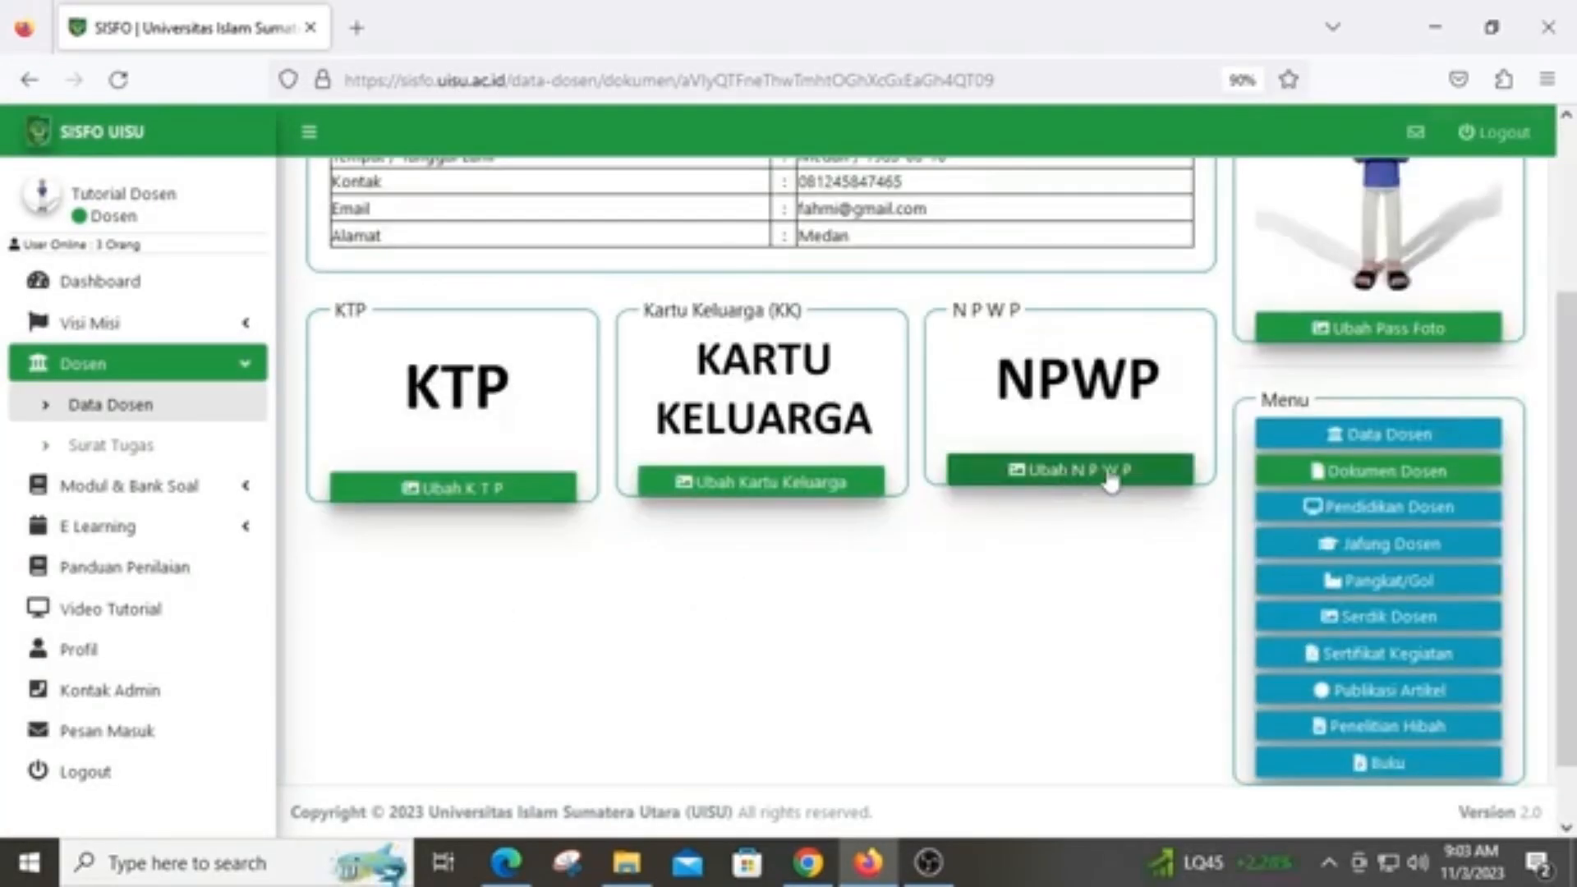
left_click(1390, 509)
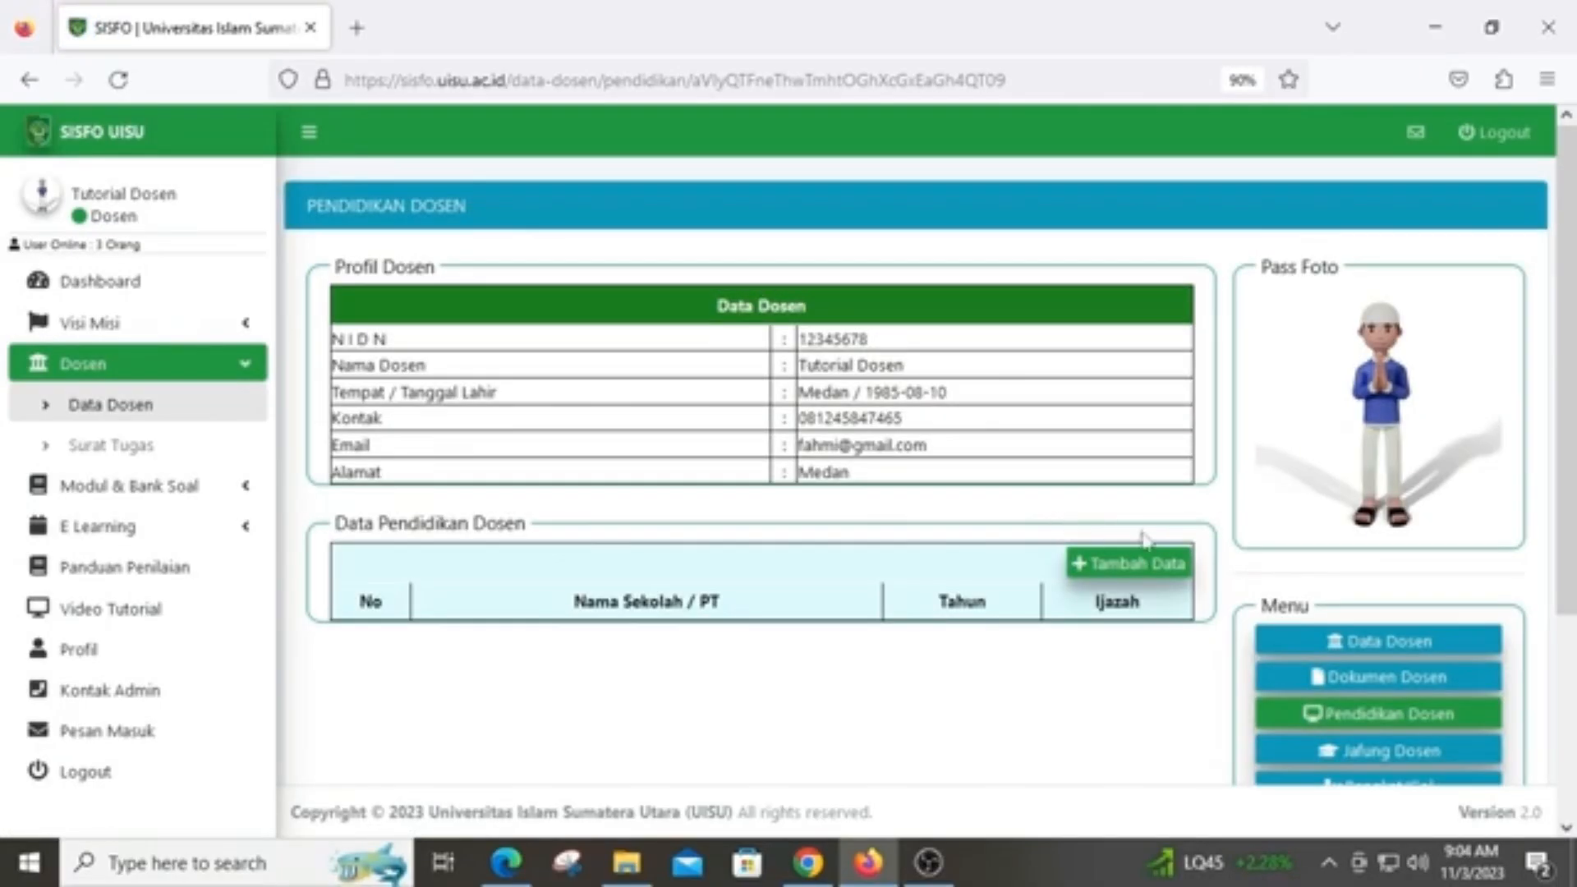
Start a new S1 education record for Fakultas Ekonomi UISU, years 1993 to 1998
left_click(1153, 563)
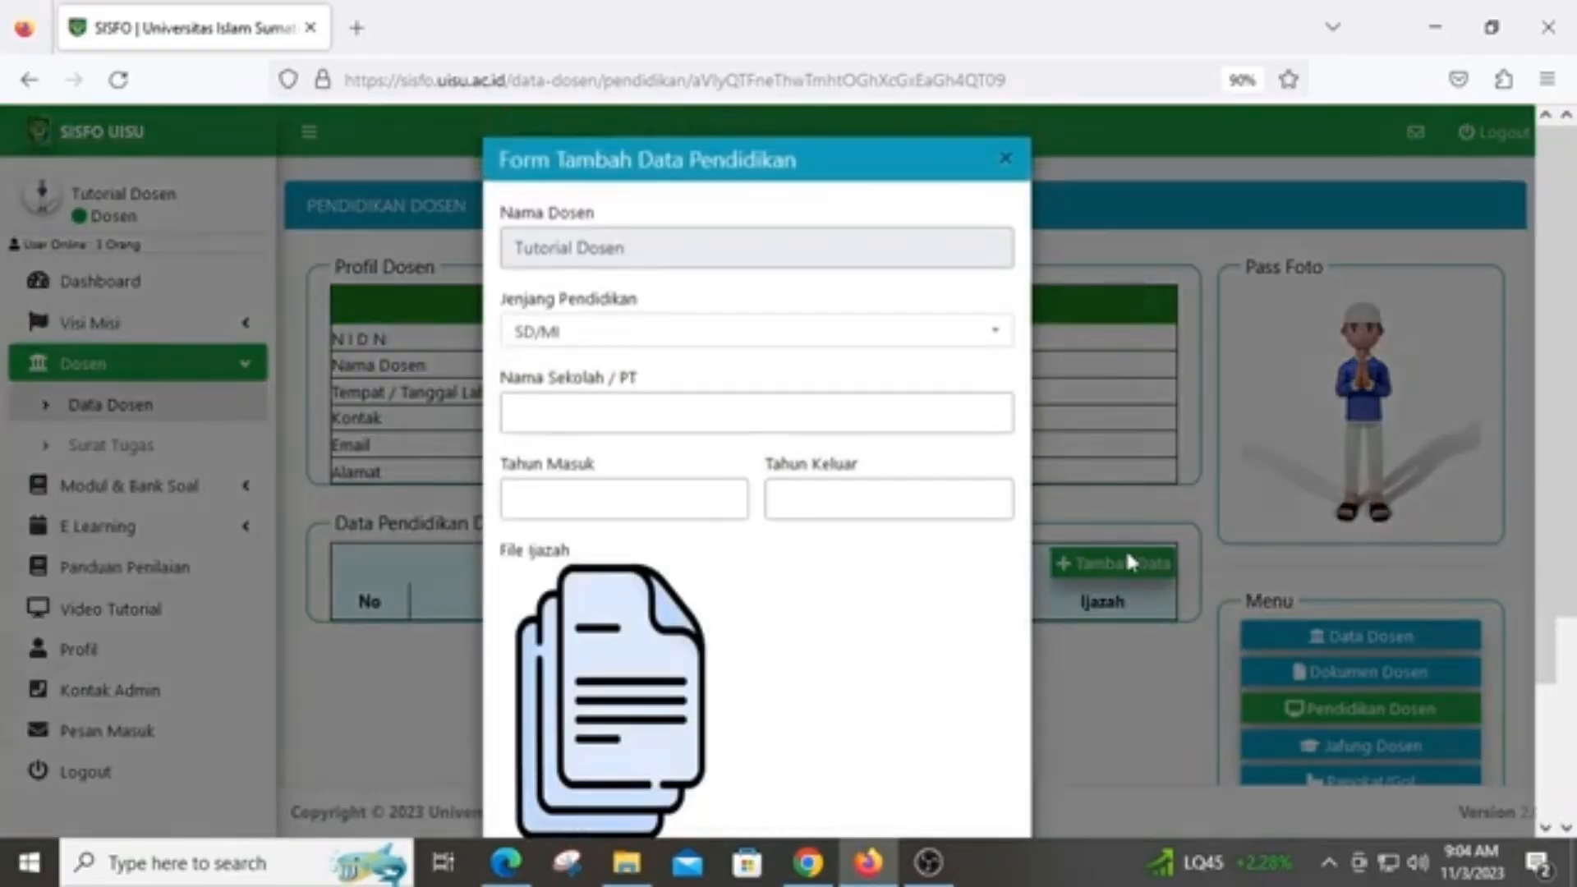
left_click(868, 343)
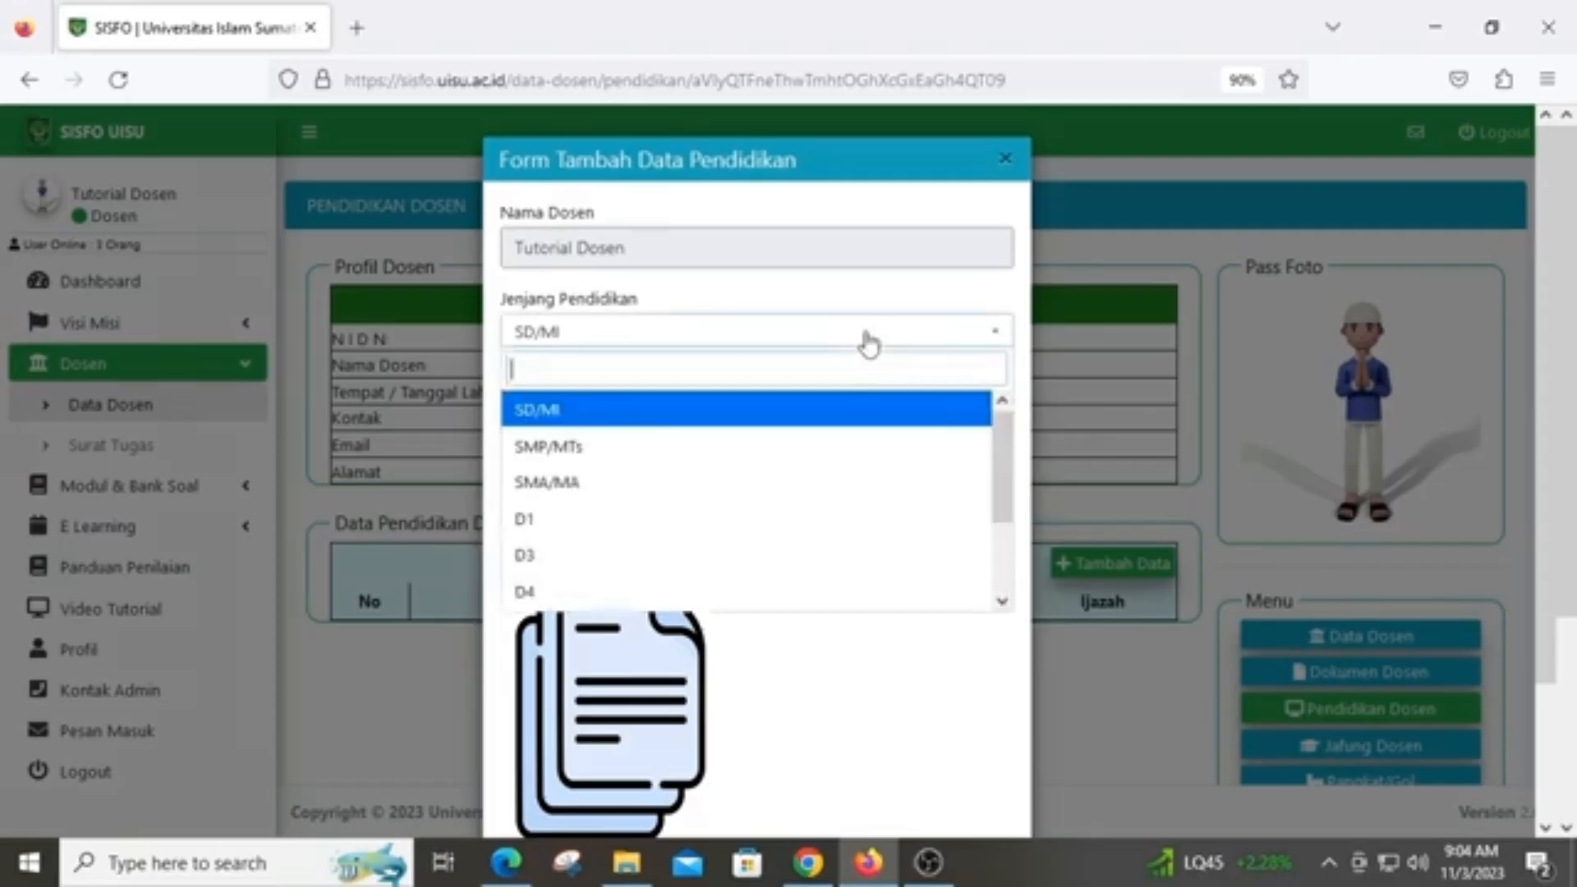
scroll(698, 428, "down", 2)
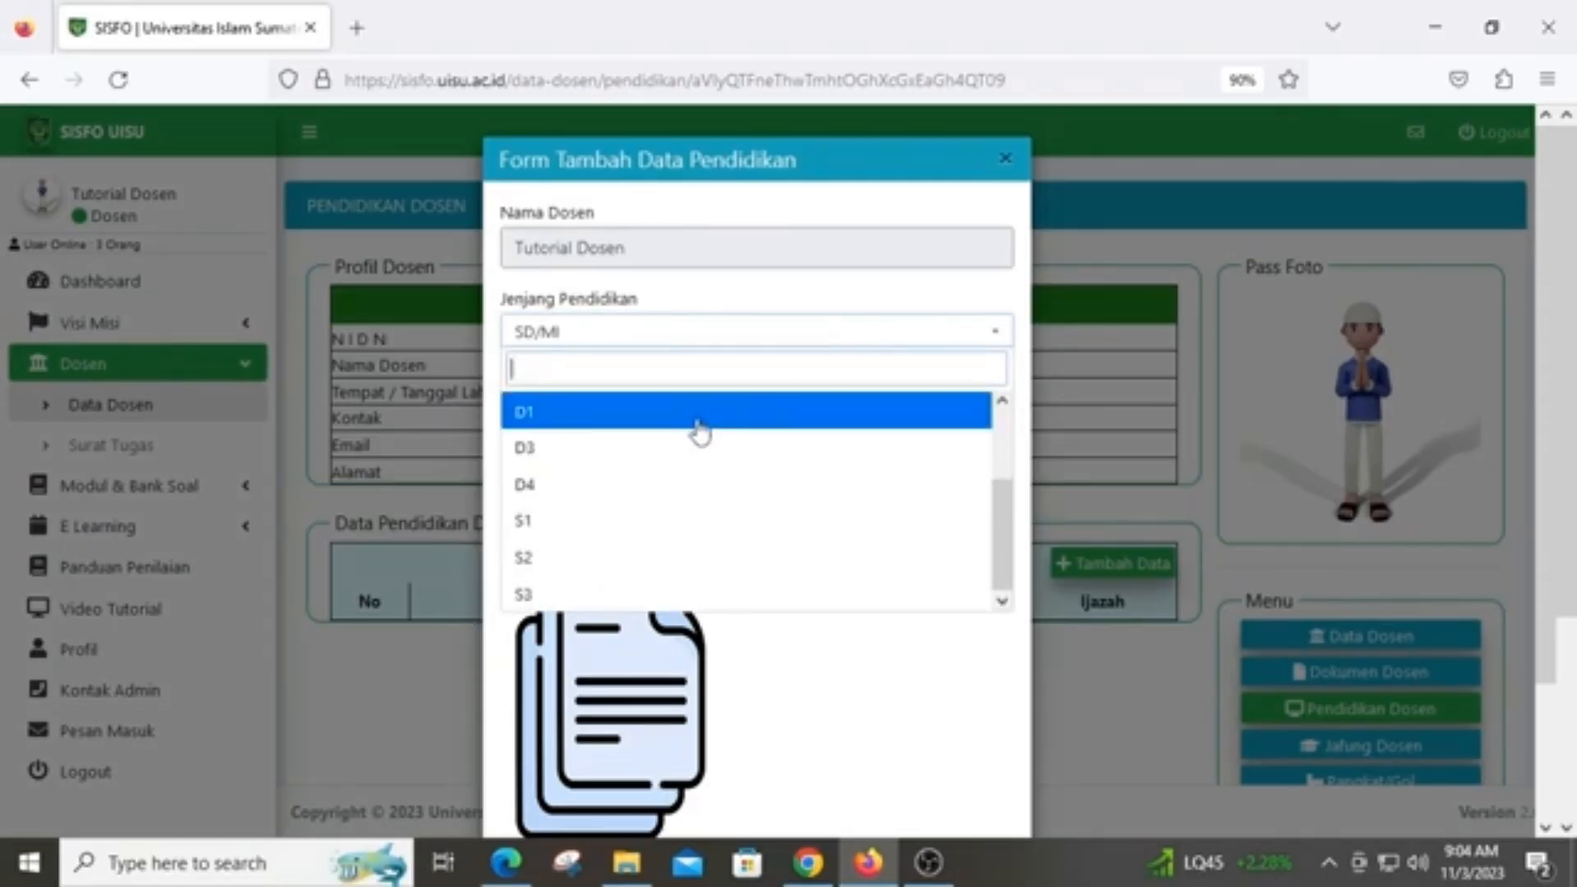
left_click(596, 520)
left_click(624, 415)
type("Fsa")
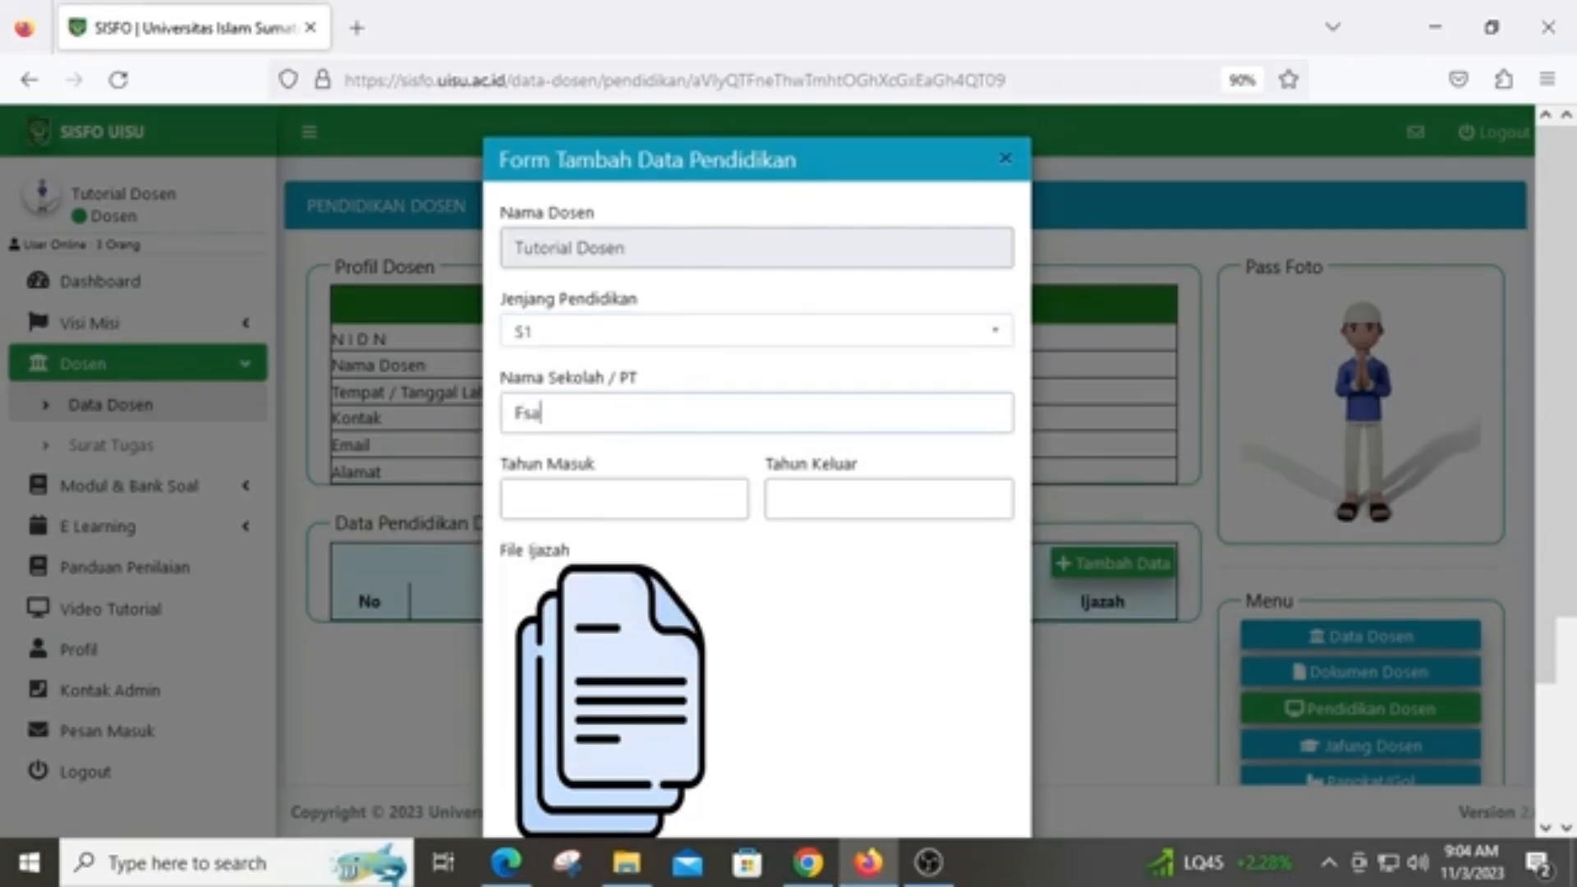
type("ultas Ekonomiu")
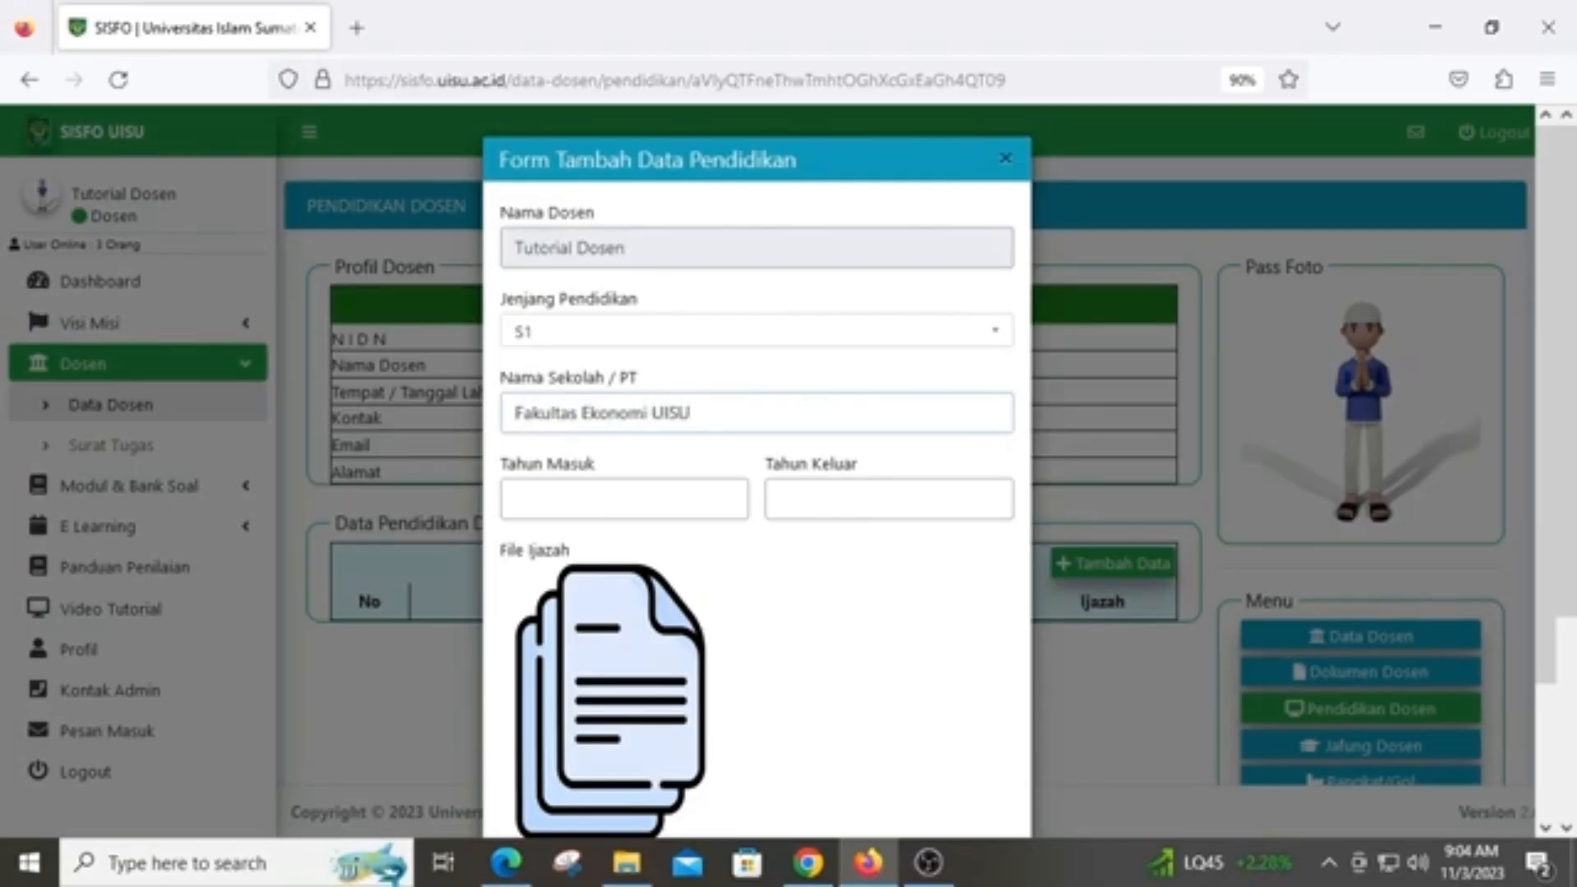
left_click(658, 495)
type("1998")
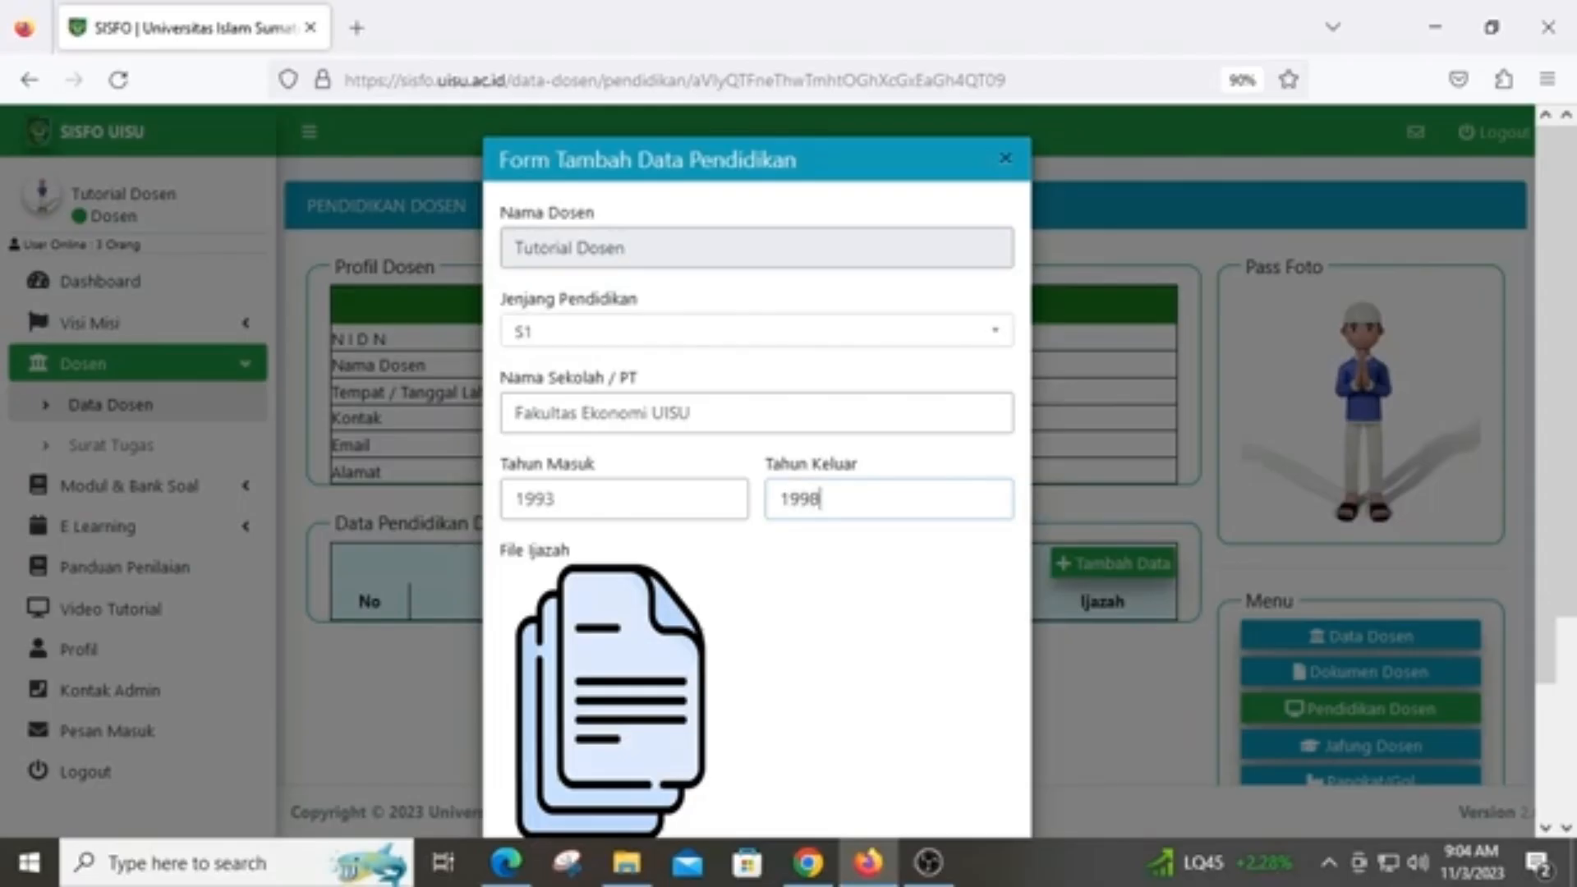
Attach the IJAZAH S1 diploma image and save the education record
scroll(711, 578, "down", 2)
left_click(548, 699)
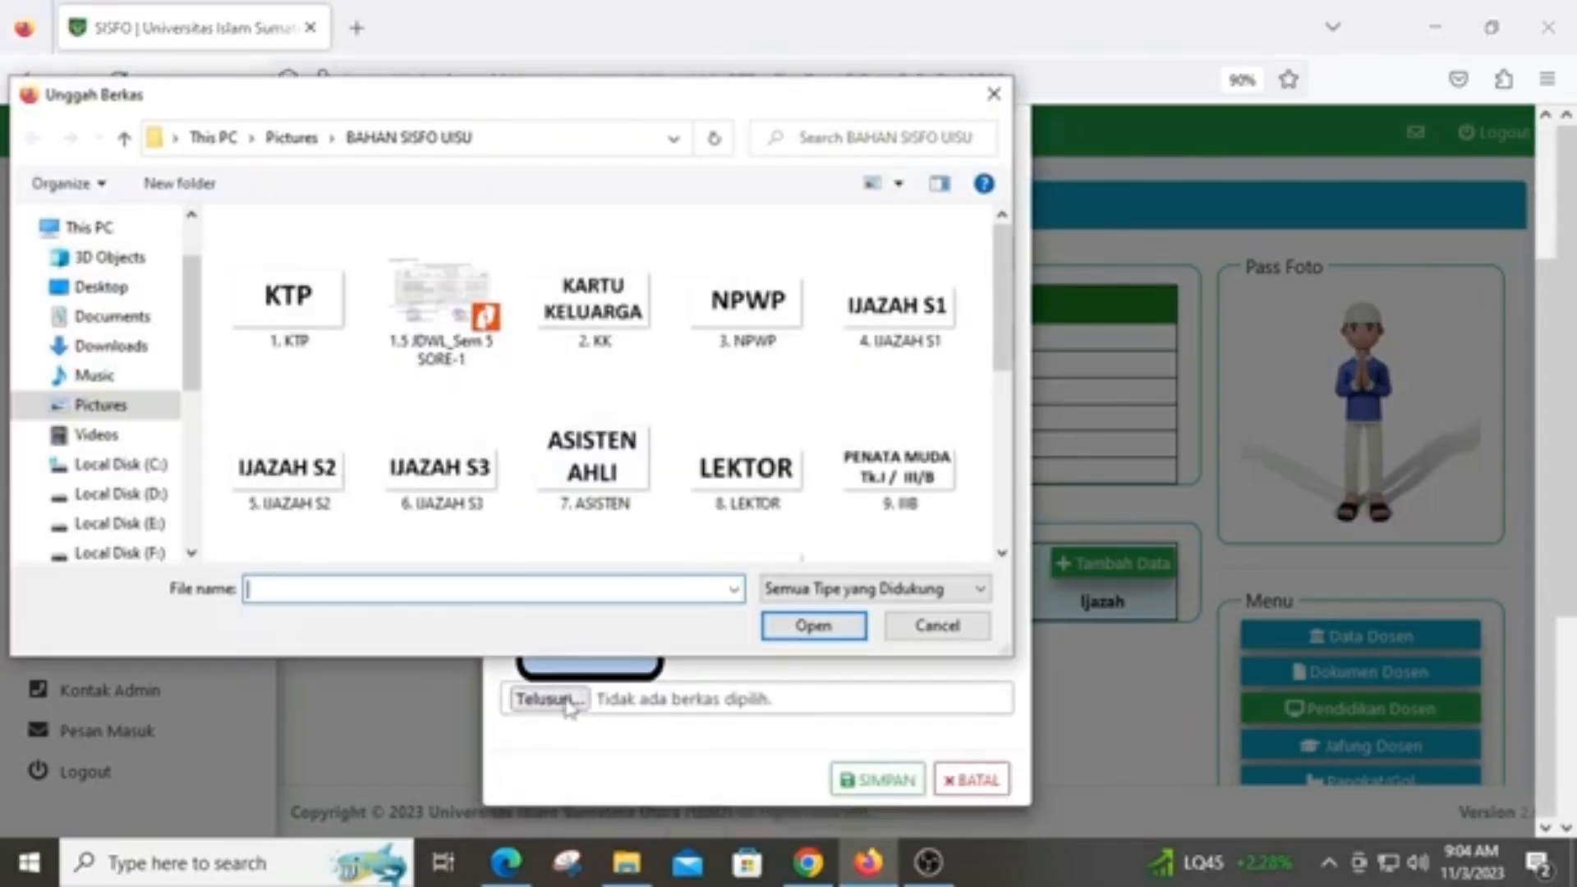
left_click(896, 305)
left_click(813, 625)
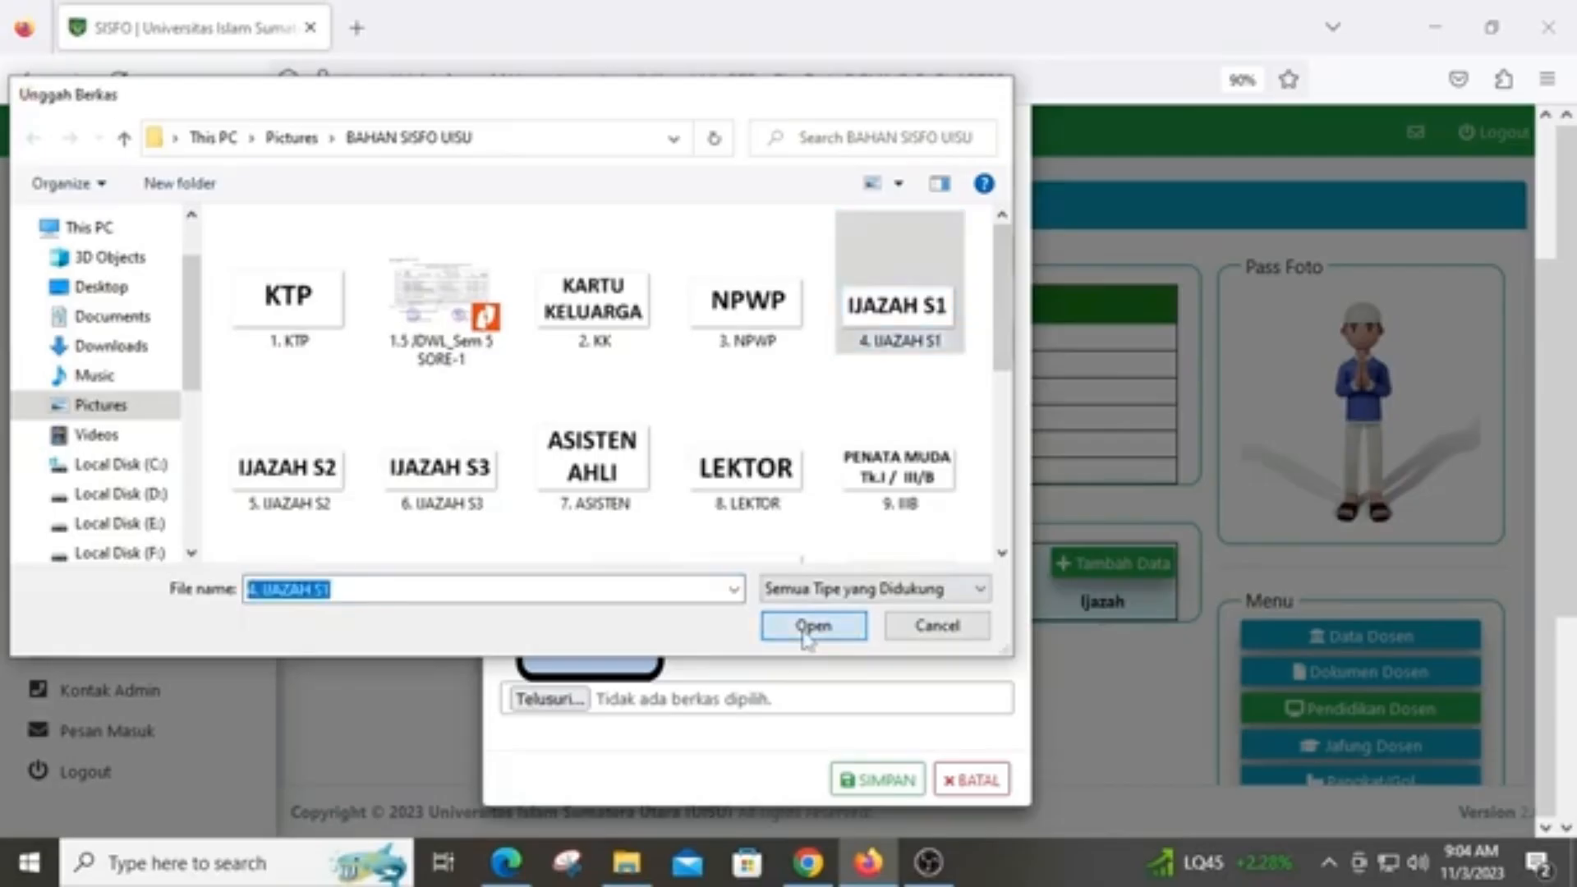
left_click(890, 781)
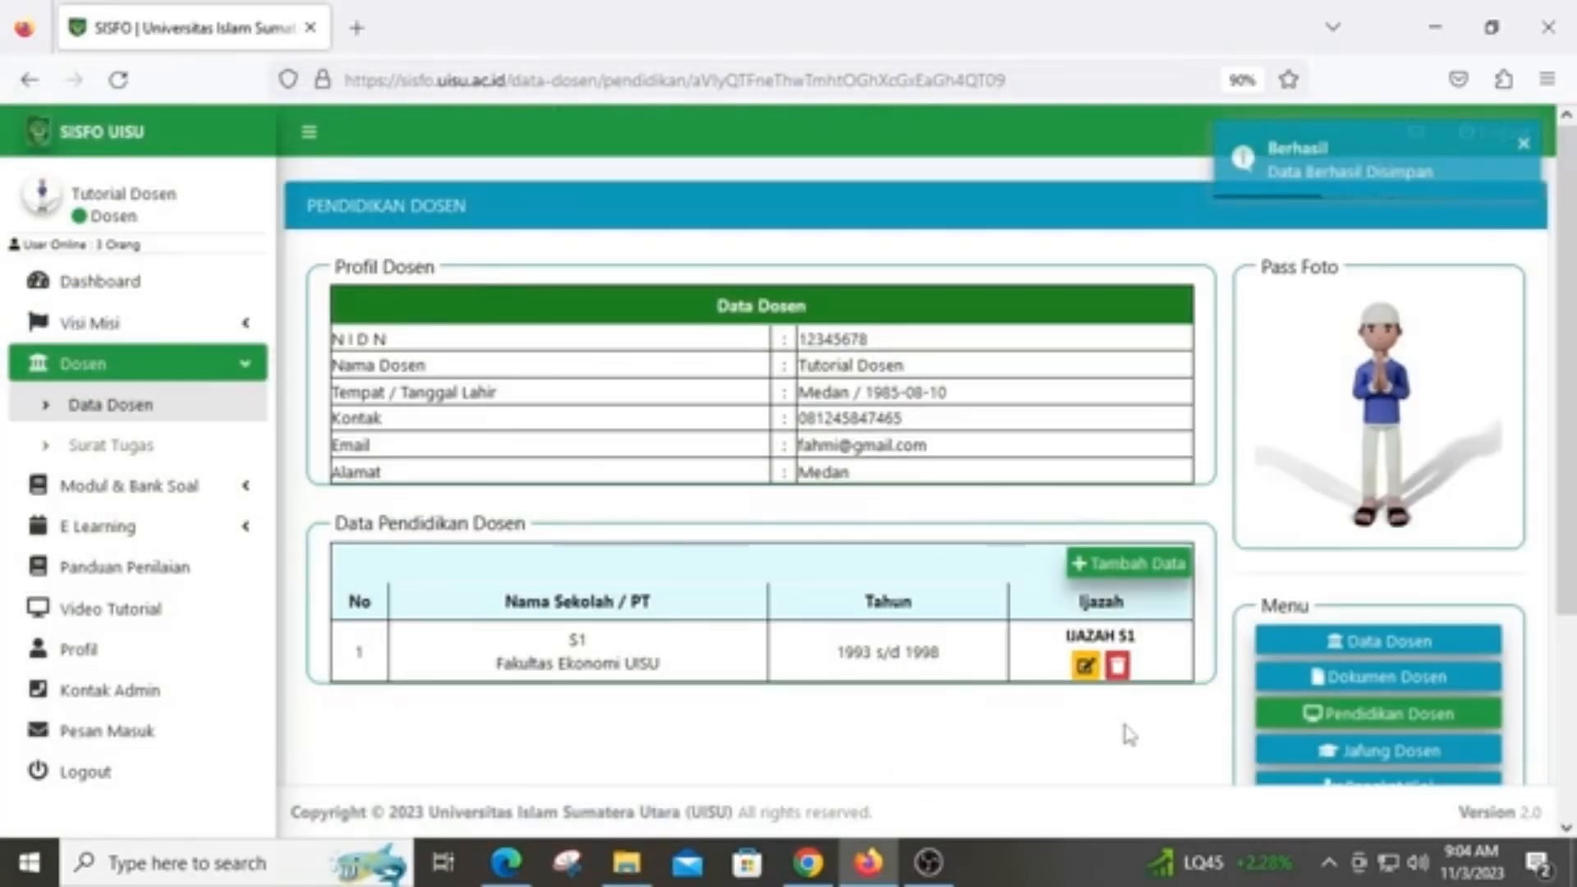
Dismiss a new education form unsaved and go to the Jafung Dosen page
left_click(1139, 568)
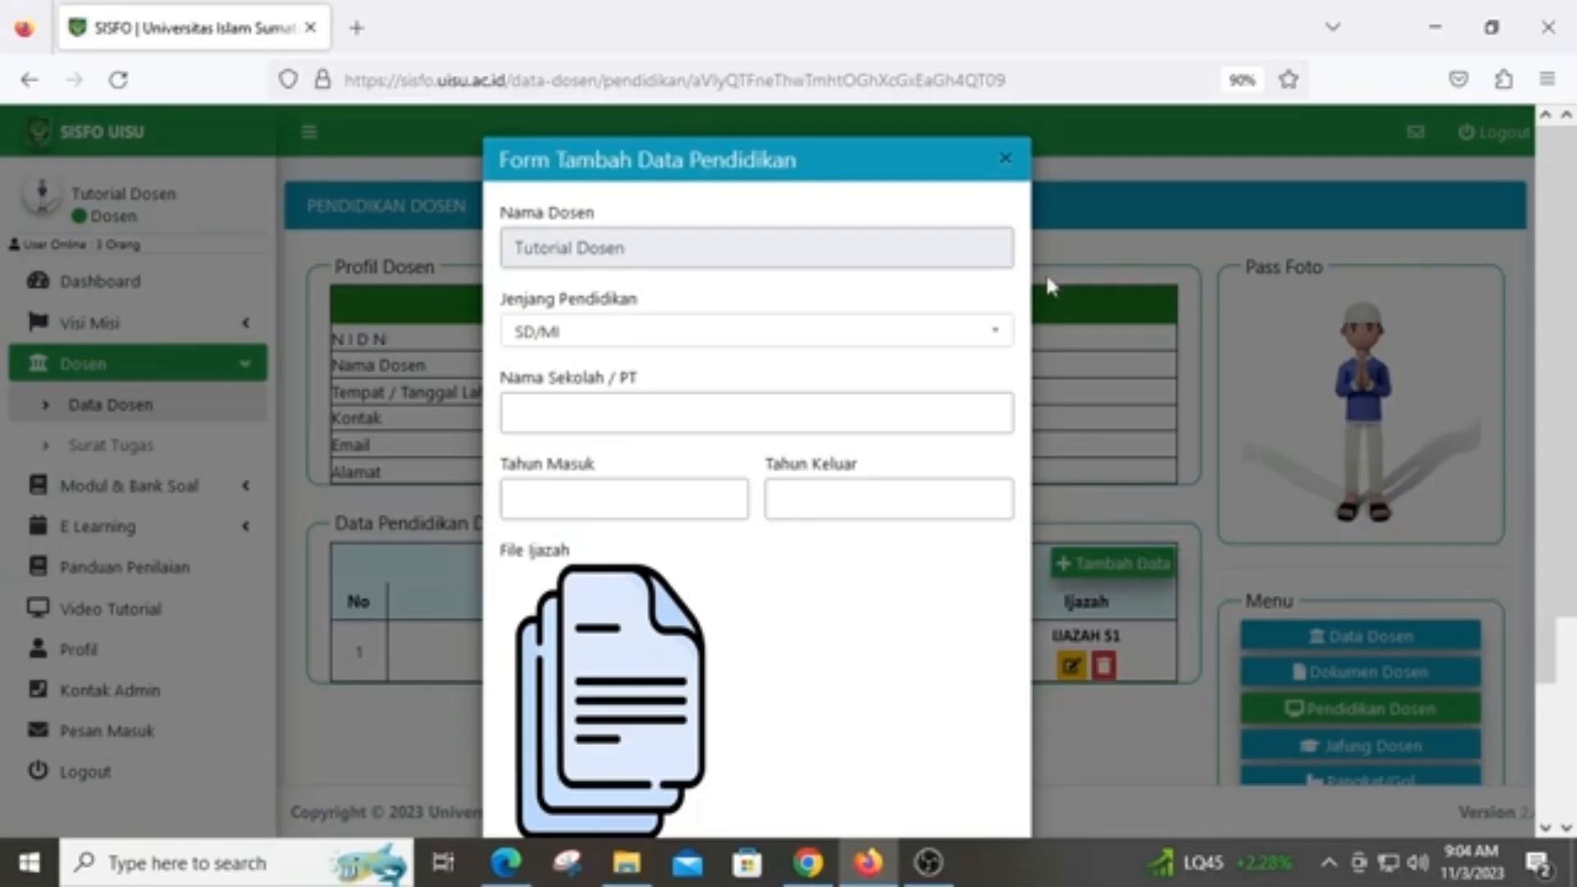
left_click(1006, 158)
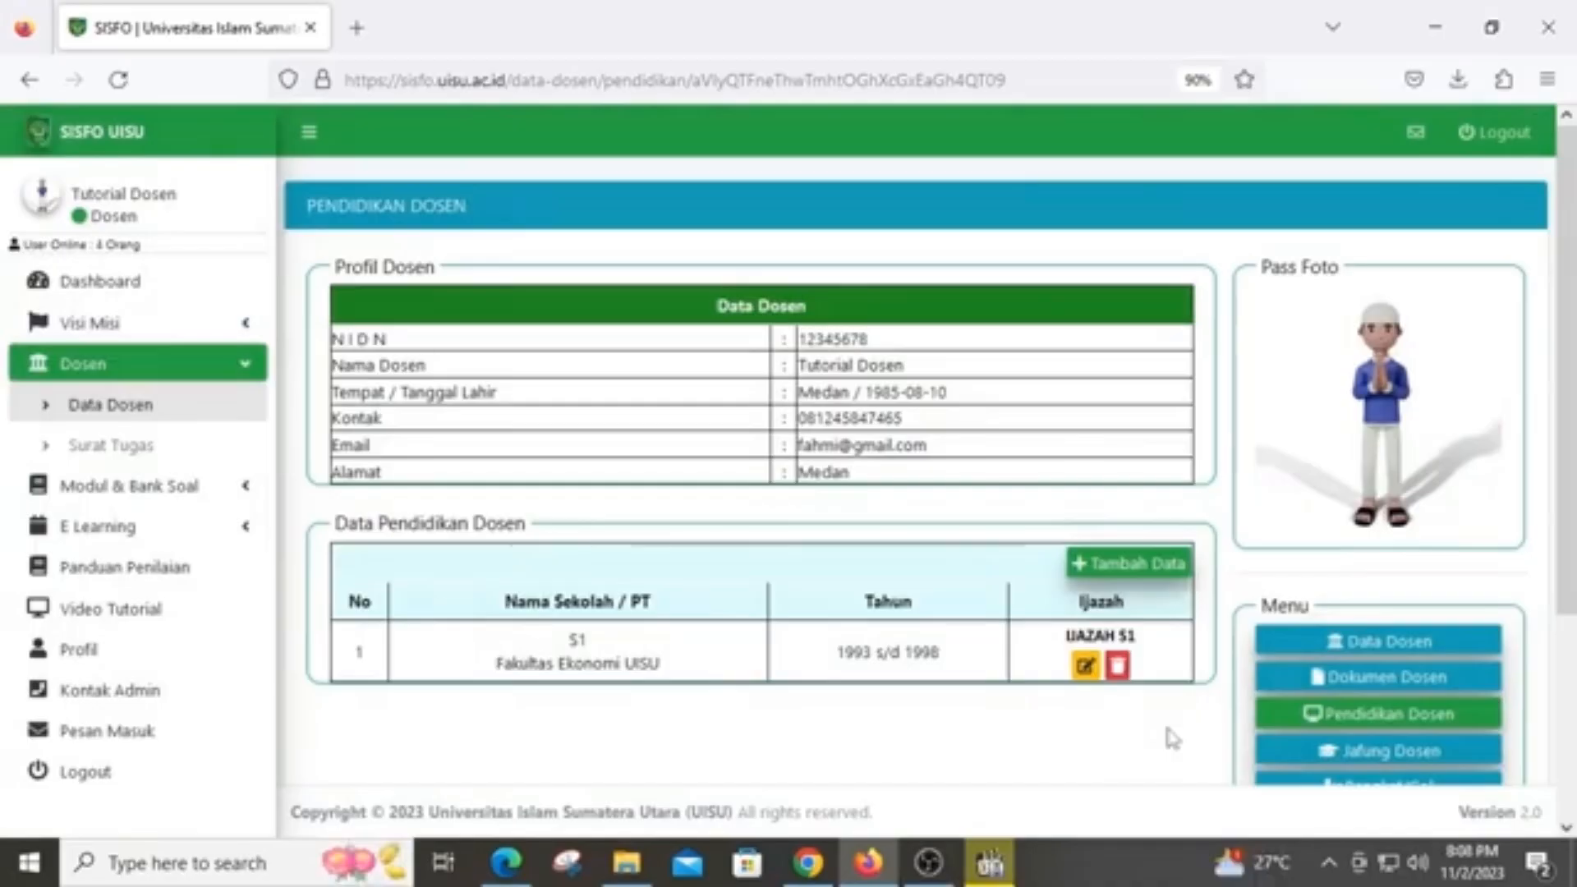
scroll(1163, 717, "down", 2)
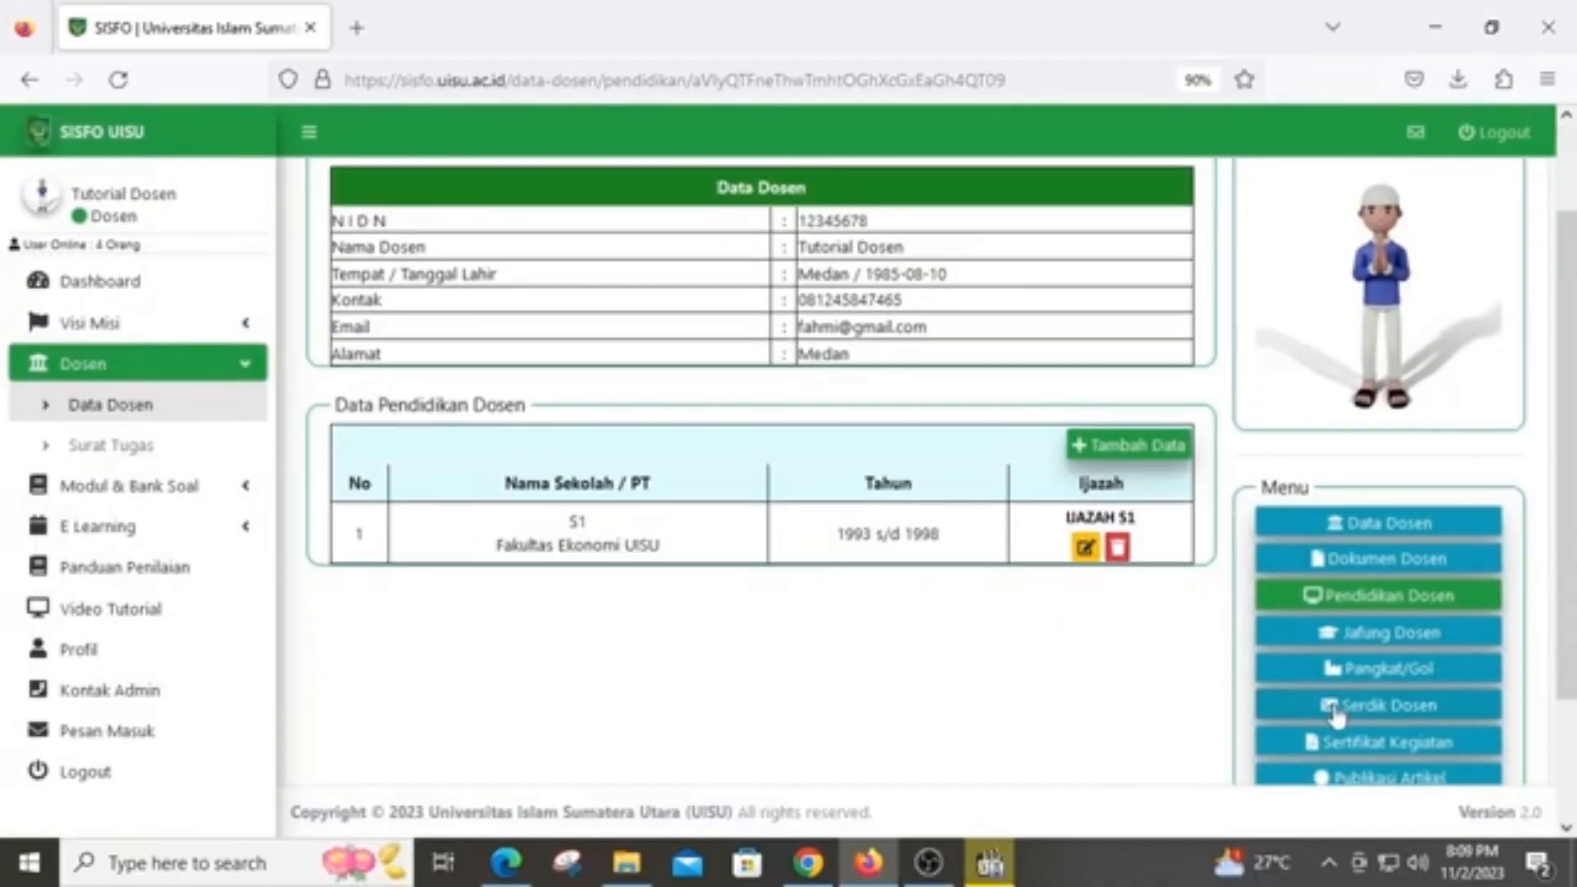
left_click(1391, 638)
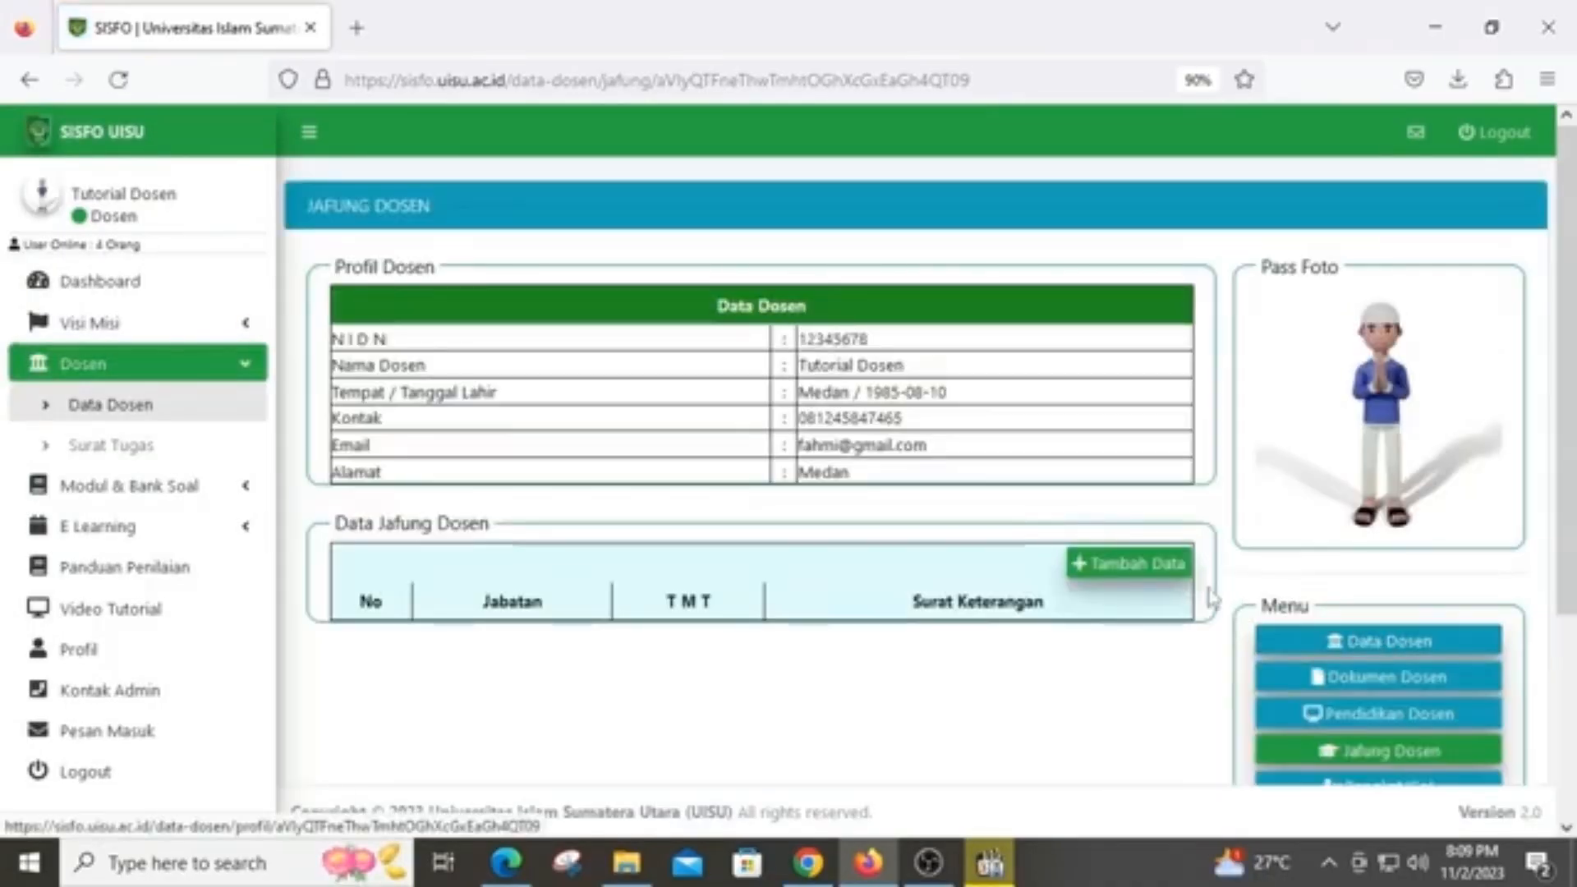
Open the Form Jafung, check the rank list showing Asisten Ahli, and cancel without saving
left_click(1169, 567)
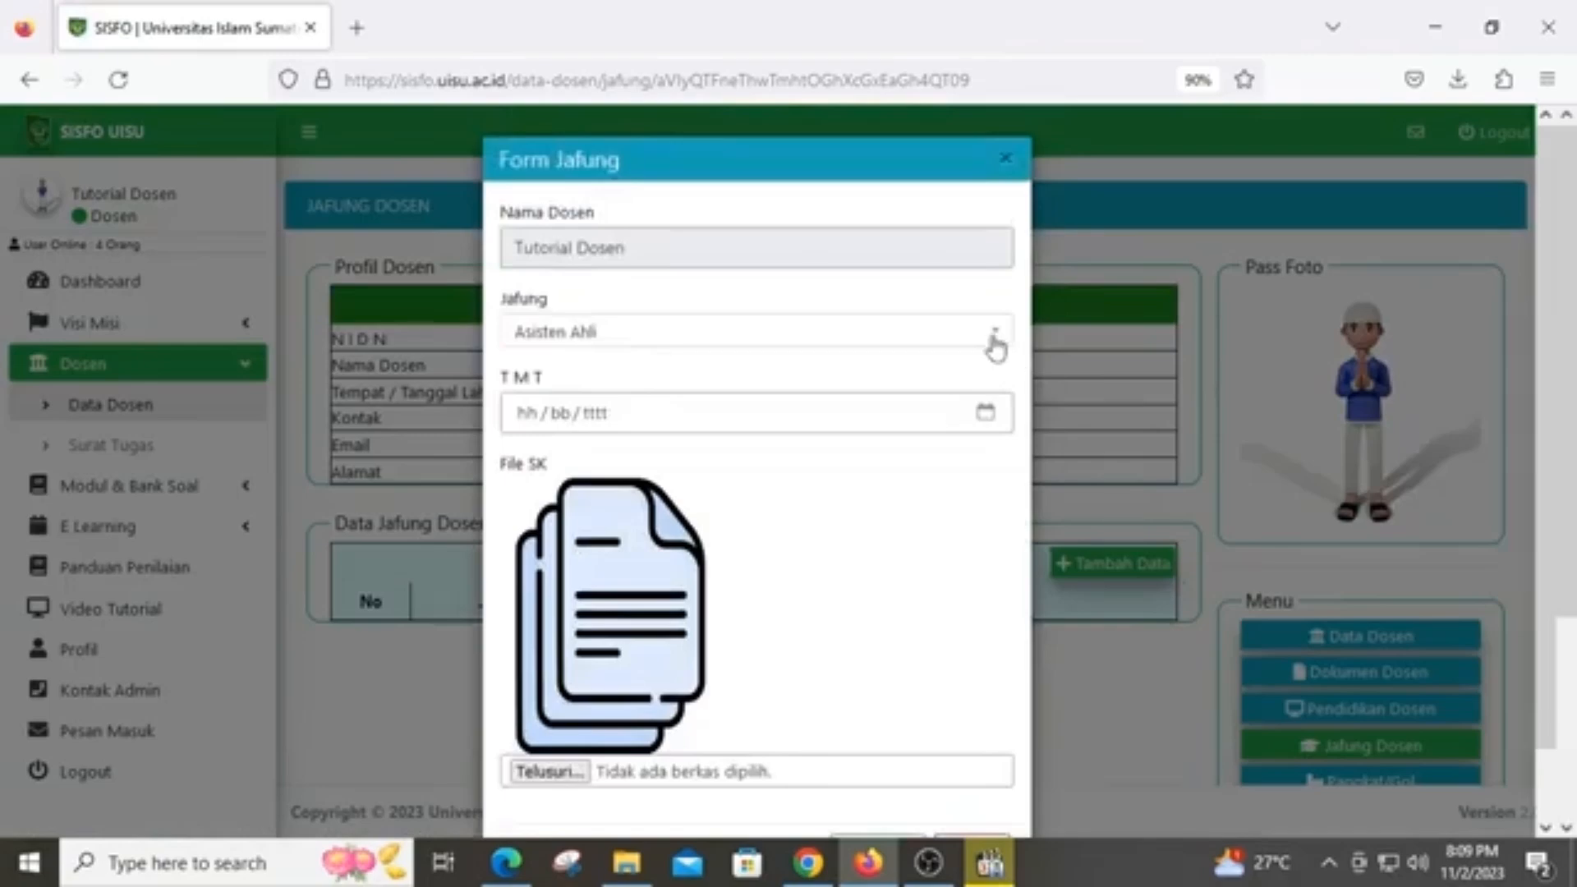
left_click(995, 343)
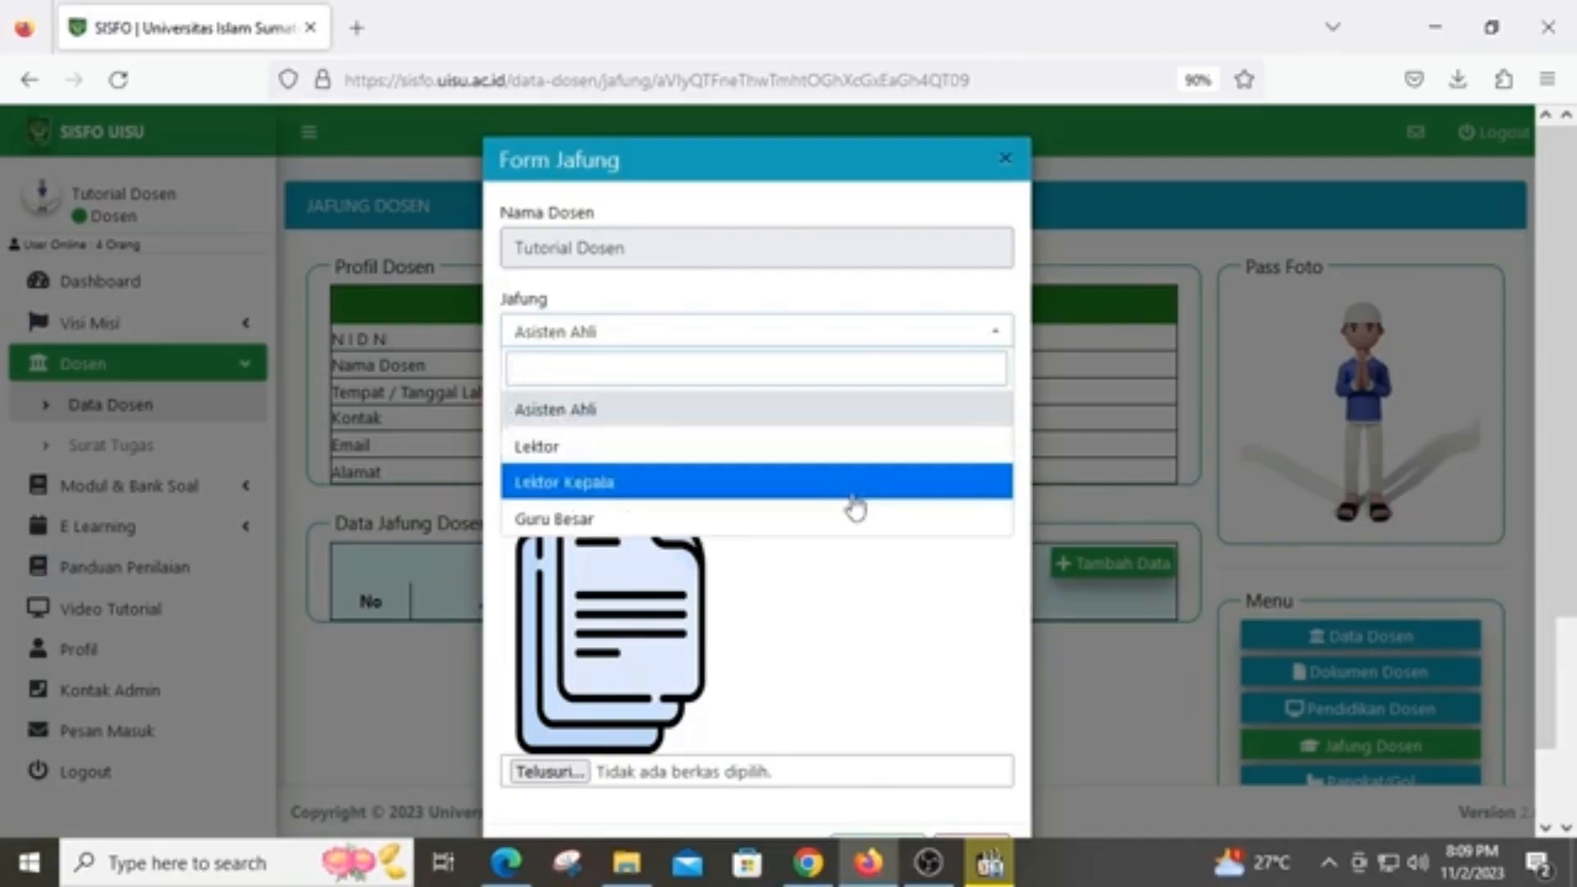
left_click(874, 648)
scroll(772, 674, "down", 1)
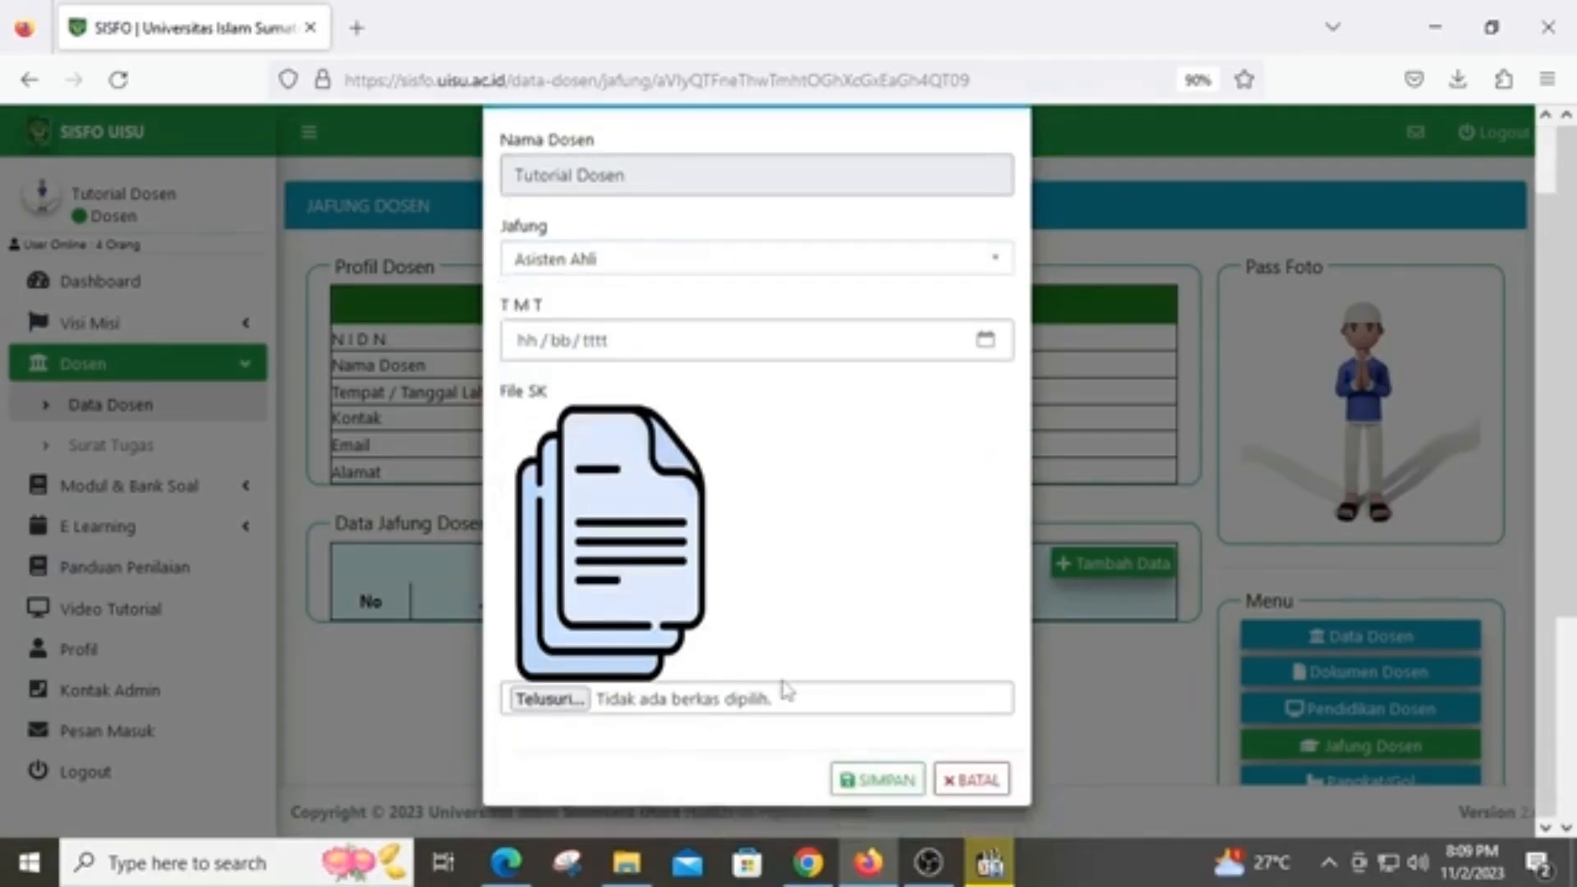
left_click(968, 785)
scroll(1156, 683, "down", 2)
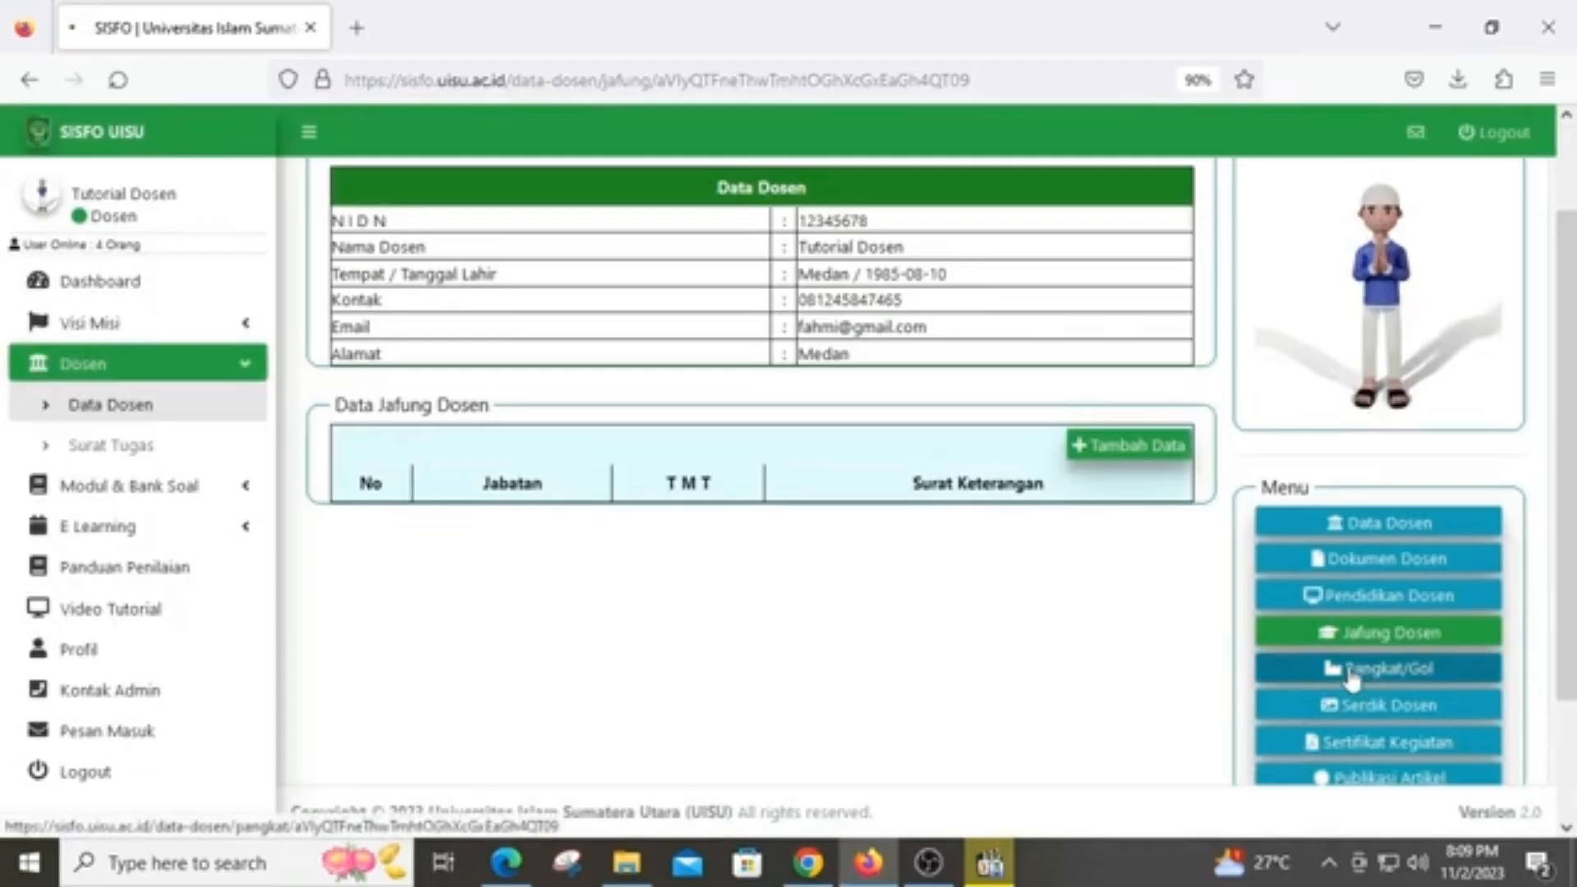
On the Pangkat/Golongan Dosen page, open the add form and rank list, then close it unsaved
left_click(1361, 681)
left_click(1118, 563)
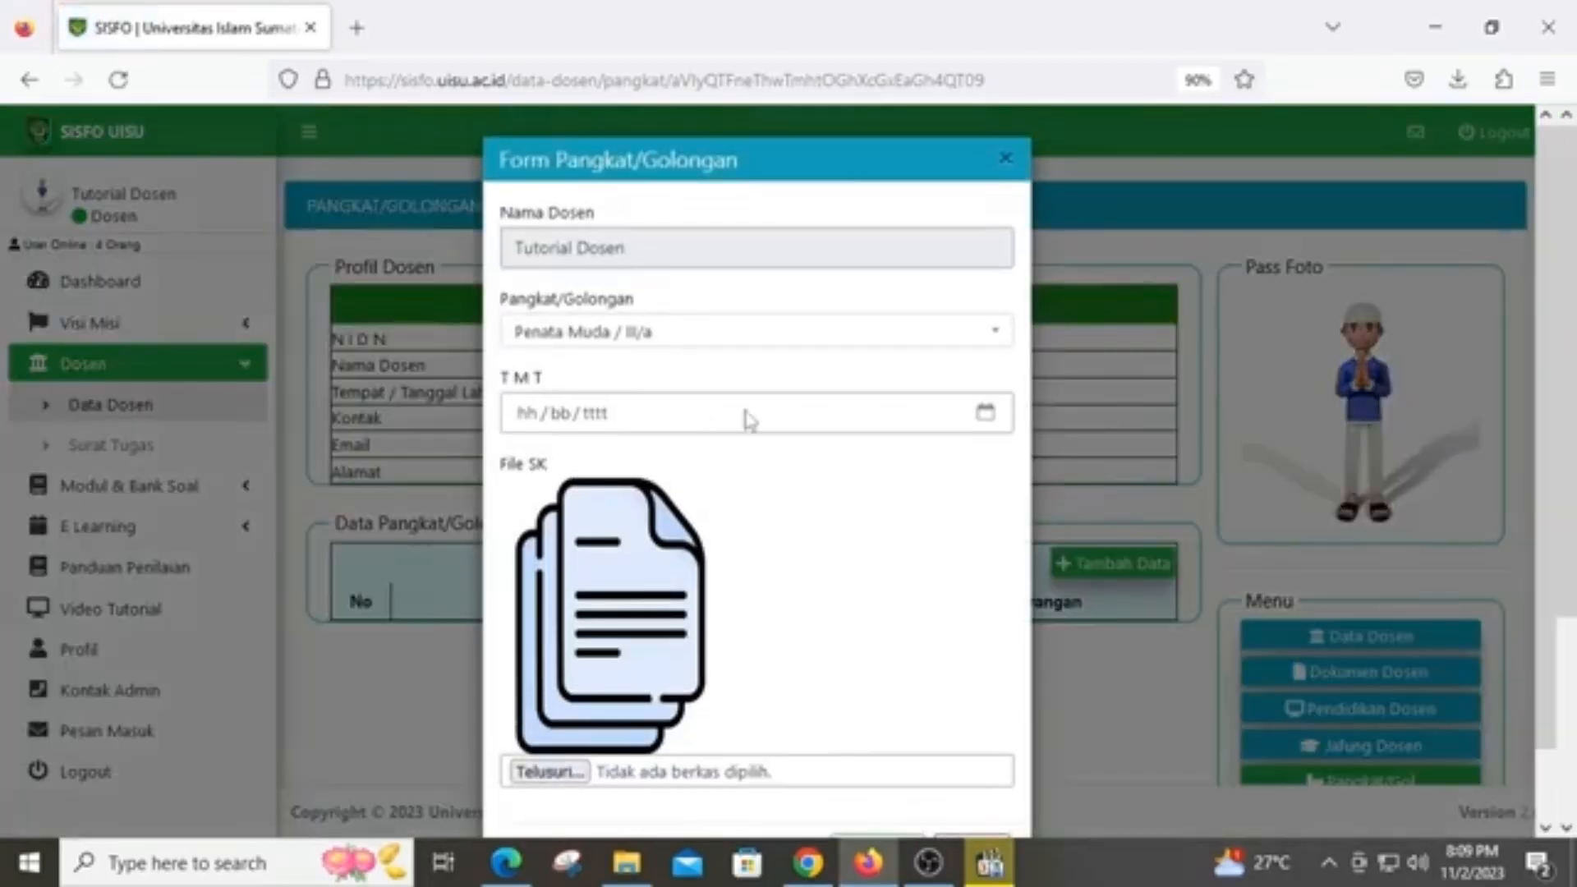
left_click(678, 341)
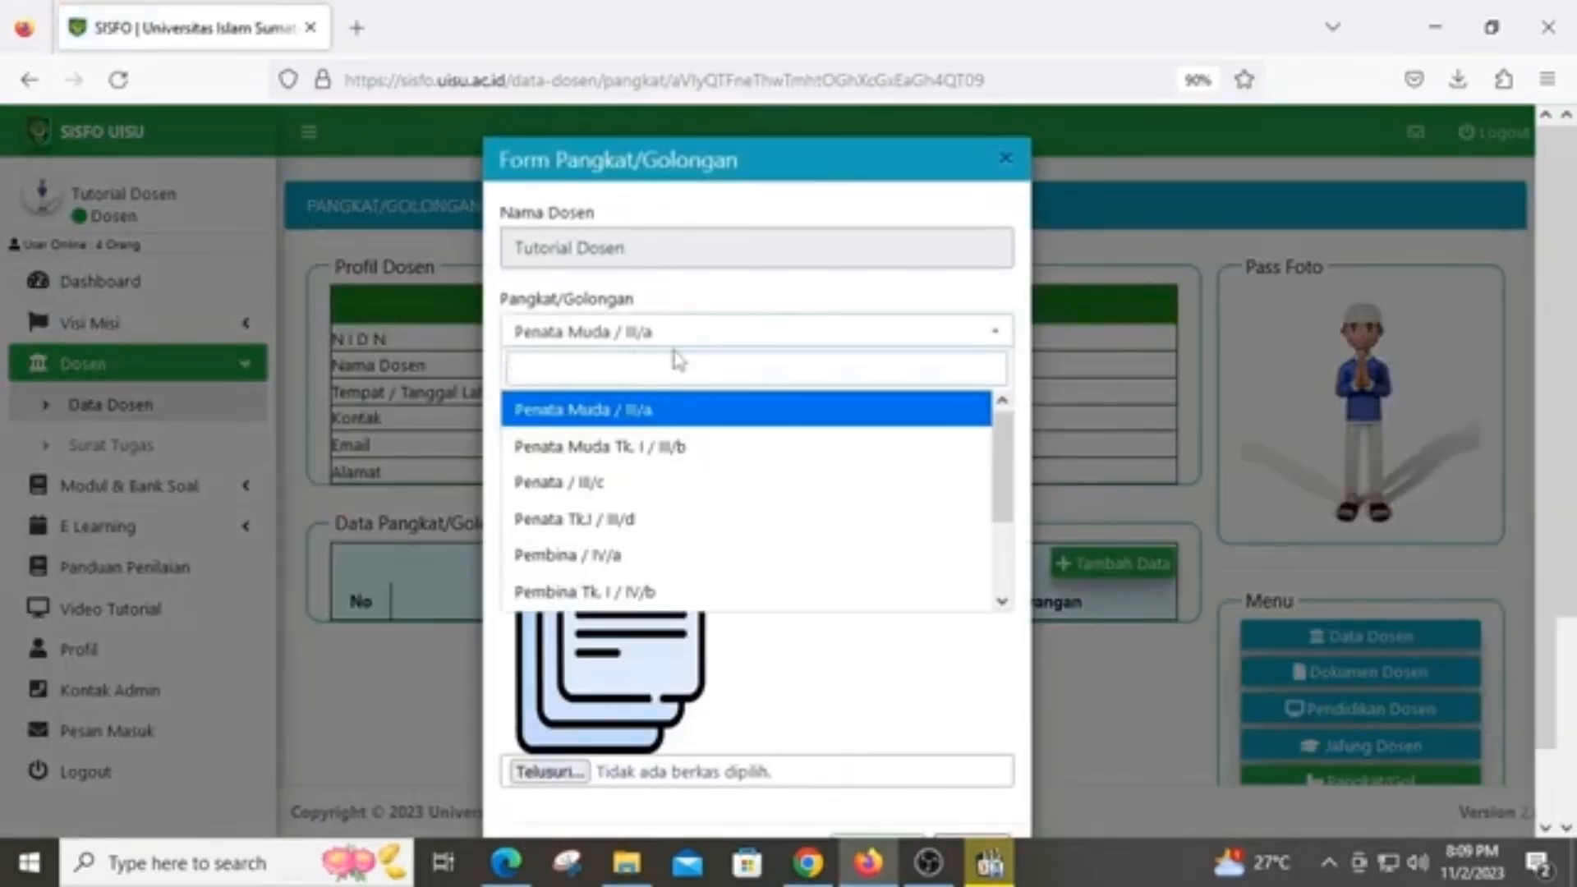
left_click(1005, 160)
left_click(1005, 161)
scroll(1338, 506, "down", 3)
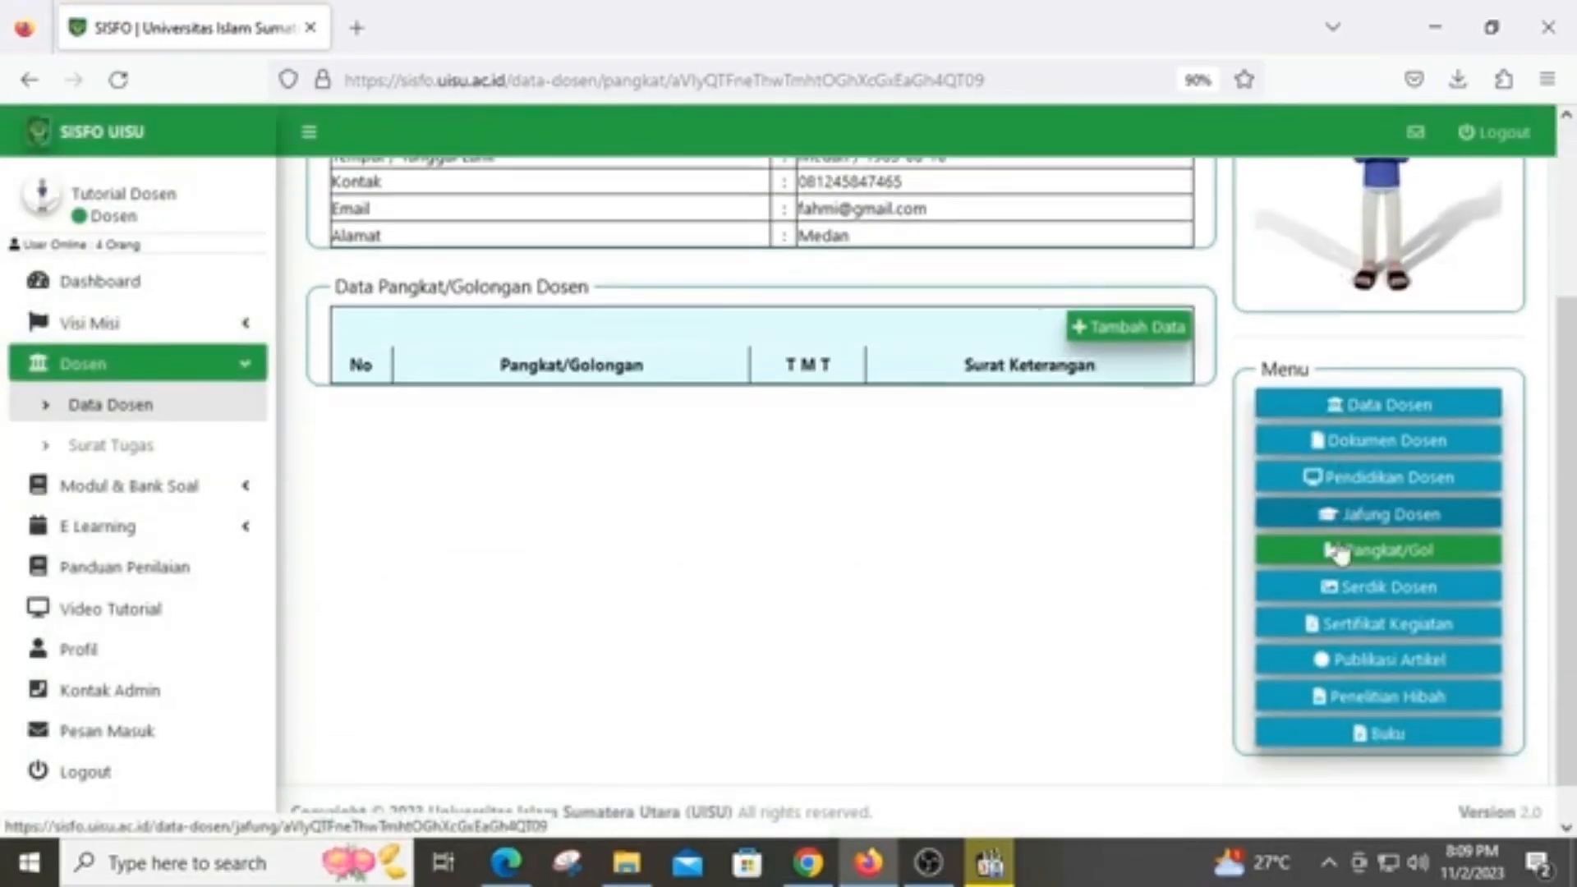
left_click(1400, 600)
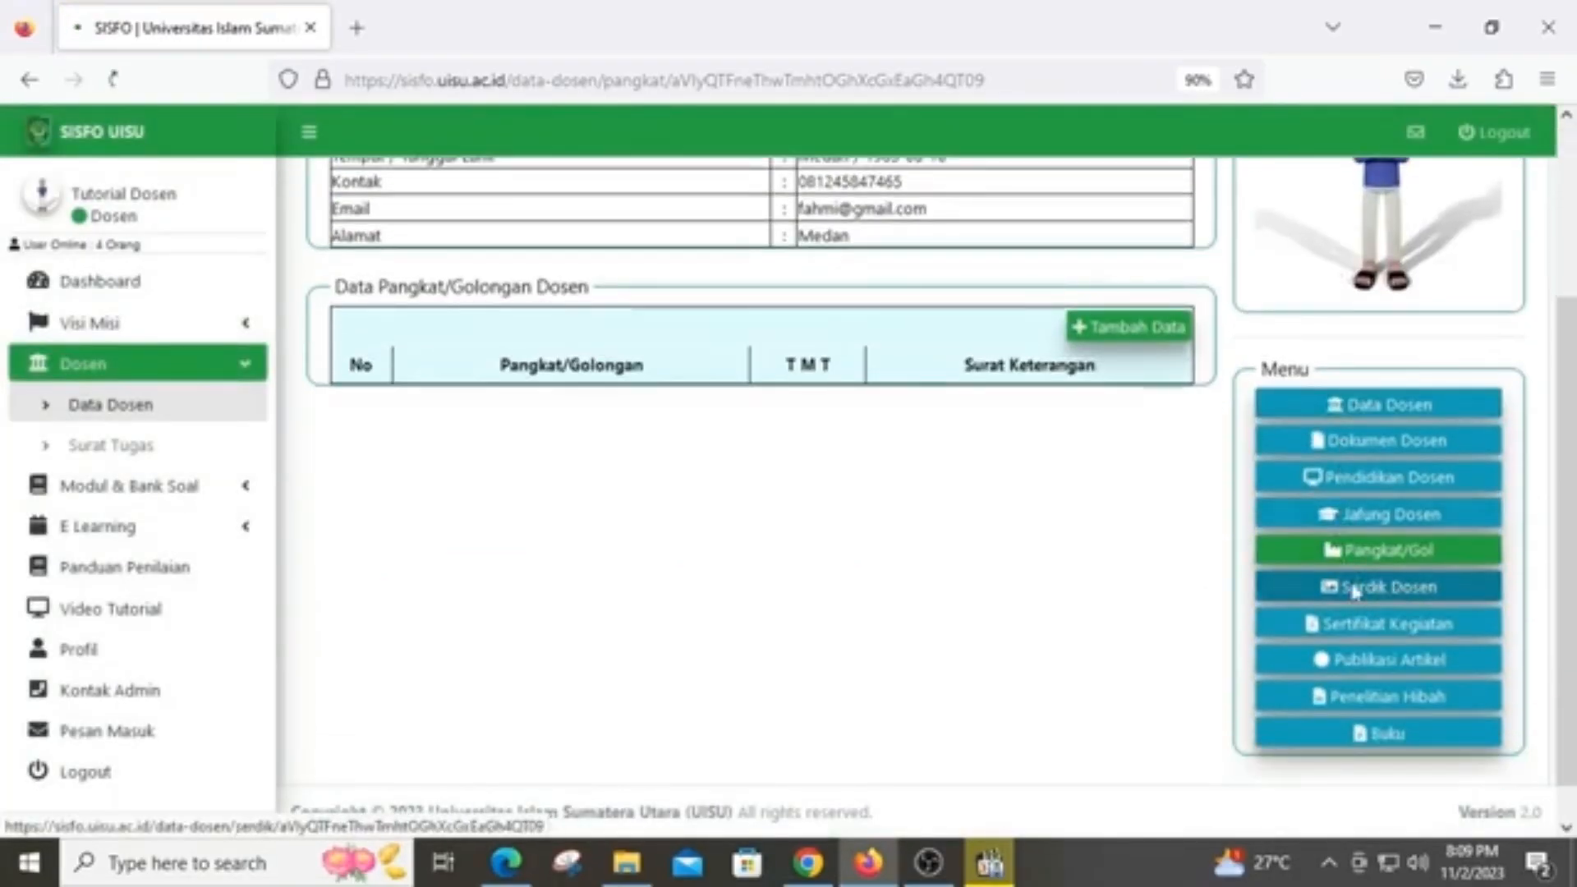
Fill a new certification record: name Sertikat Pendidik, its certificate number, and year 1999
left_click(1158, 568)
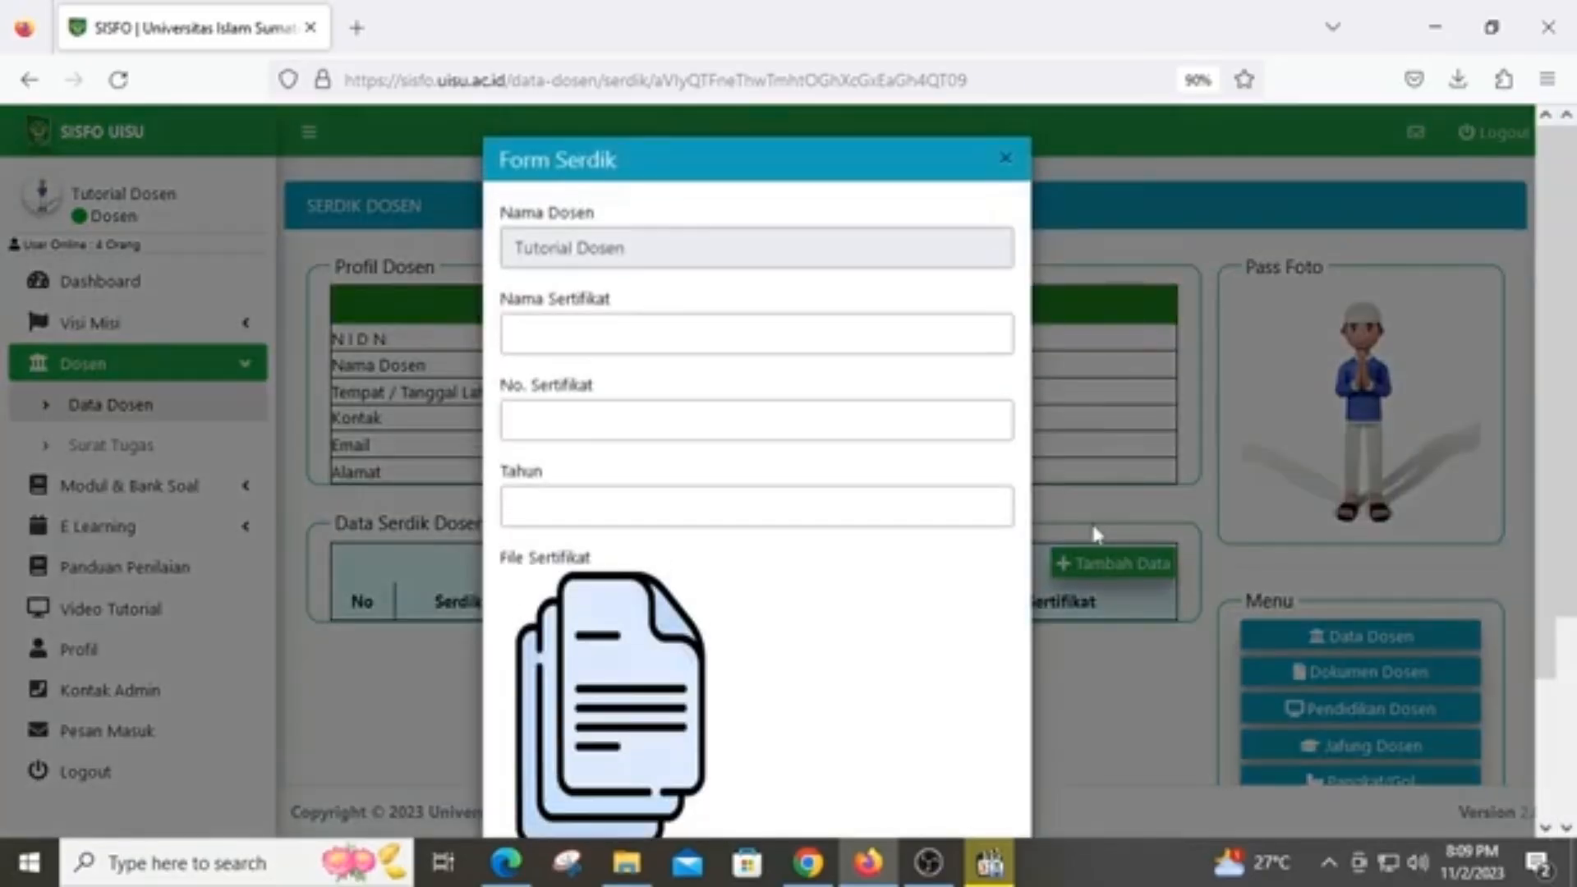
left_click(578, 341)
type("Sertikat Pendidik")
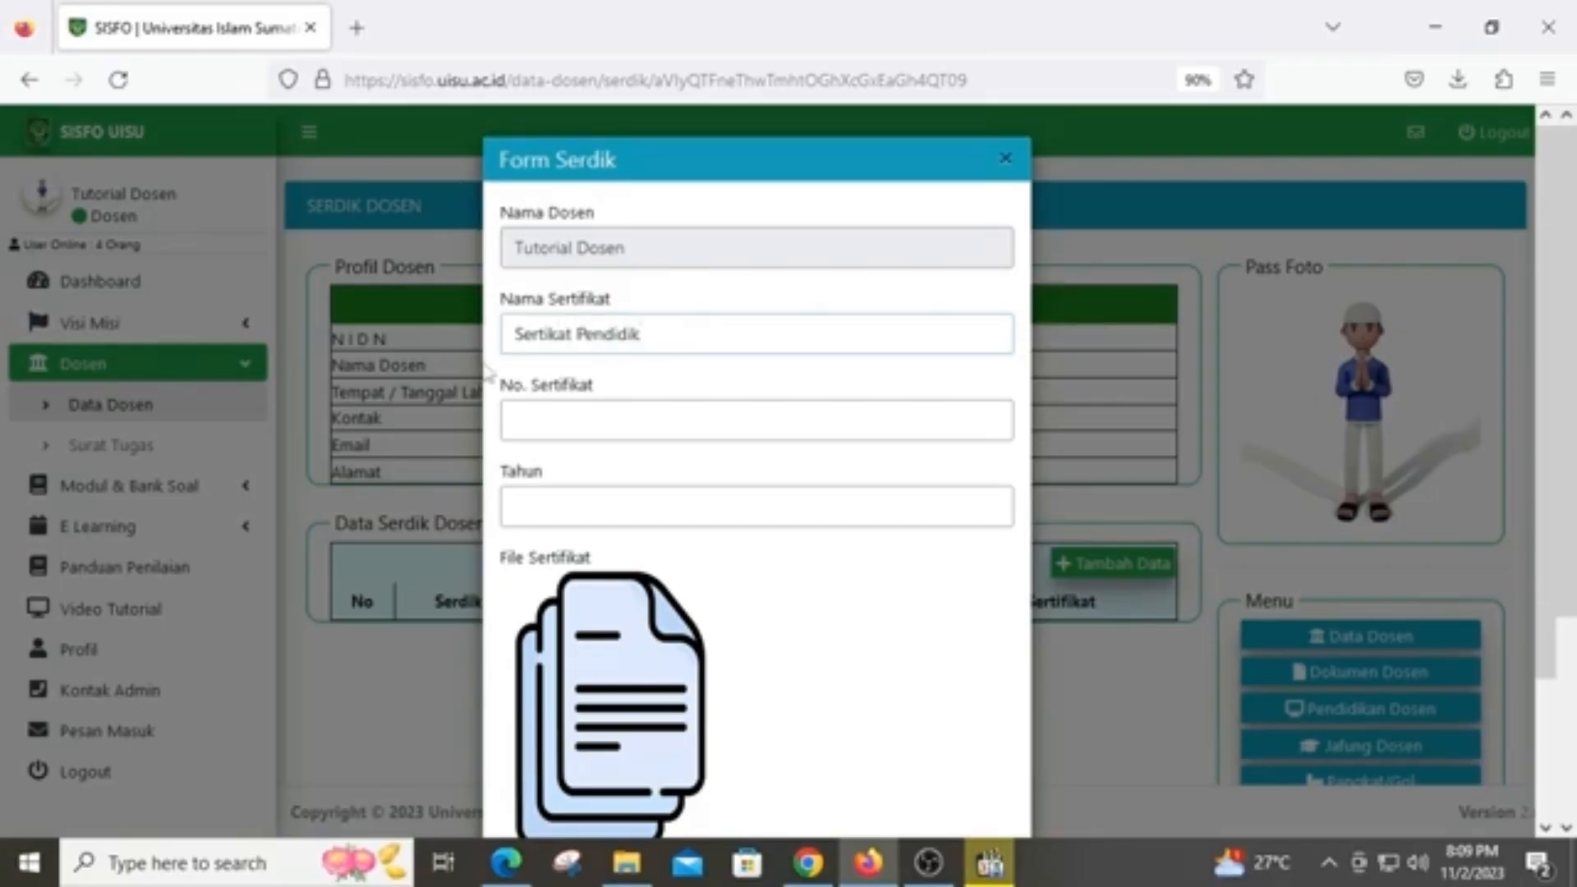
left_click(617, 418)
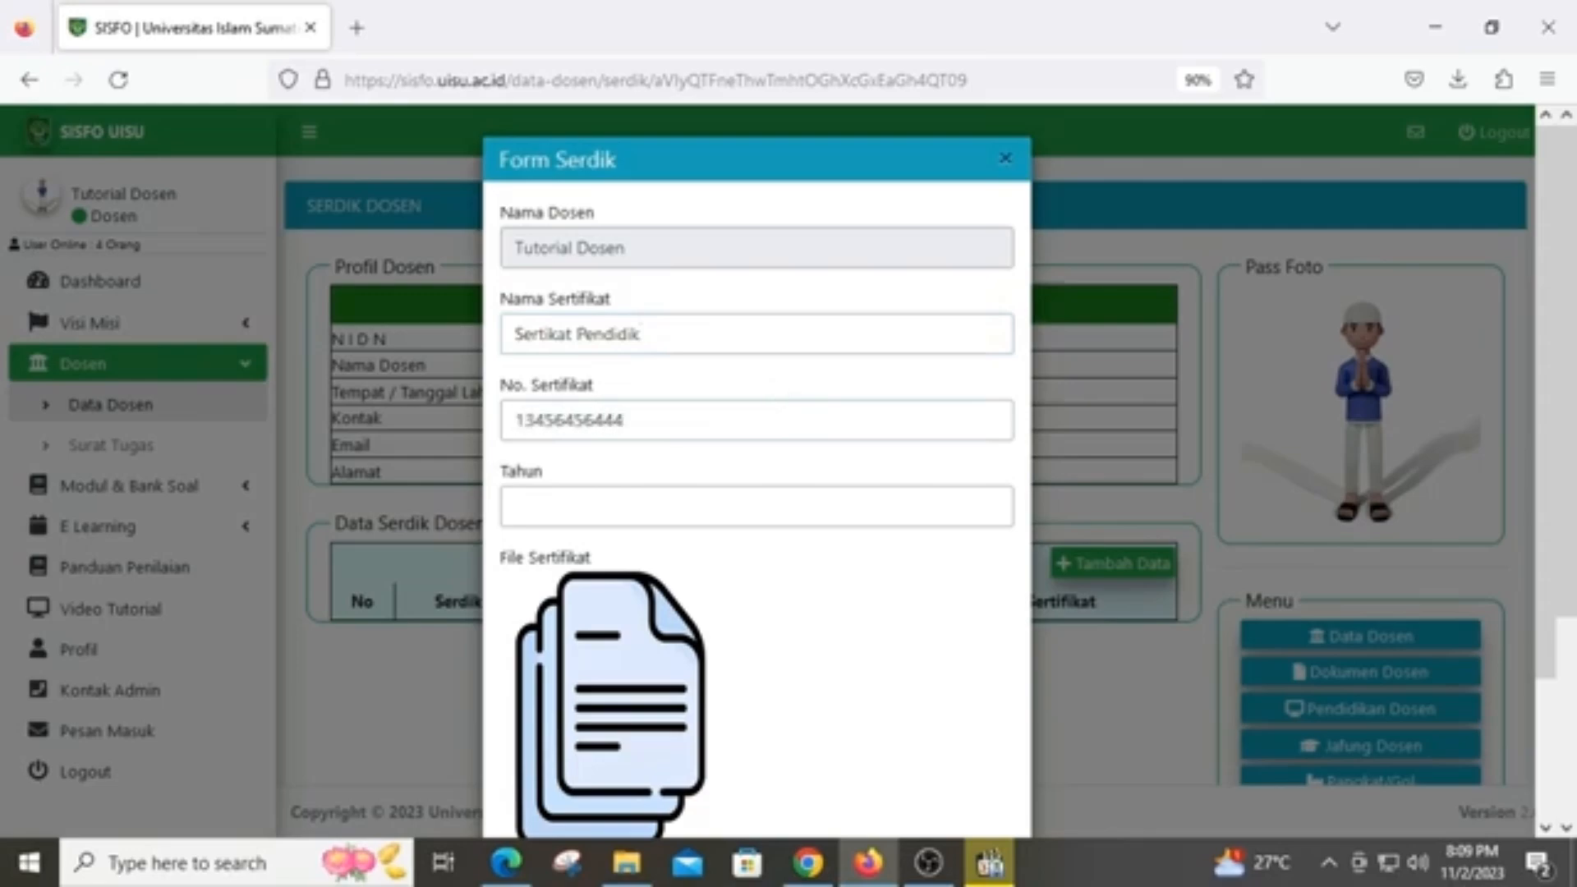
left_click(780, 519)
type("1999")
Attach the 11. SERDIK certificate image and save the certification record
scroll(566, 287, "down", 2)
left_click(549, 699)
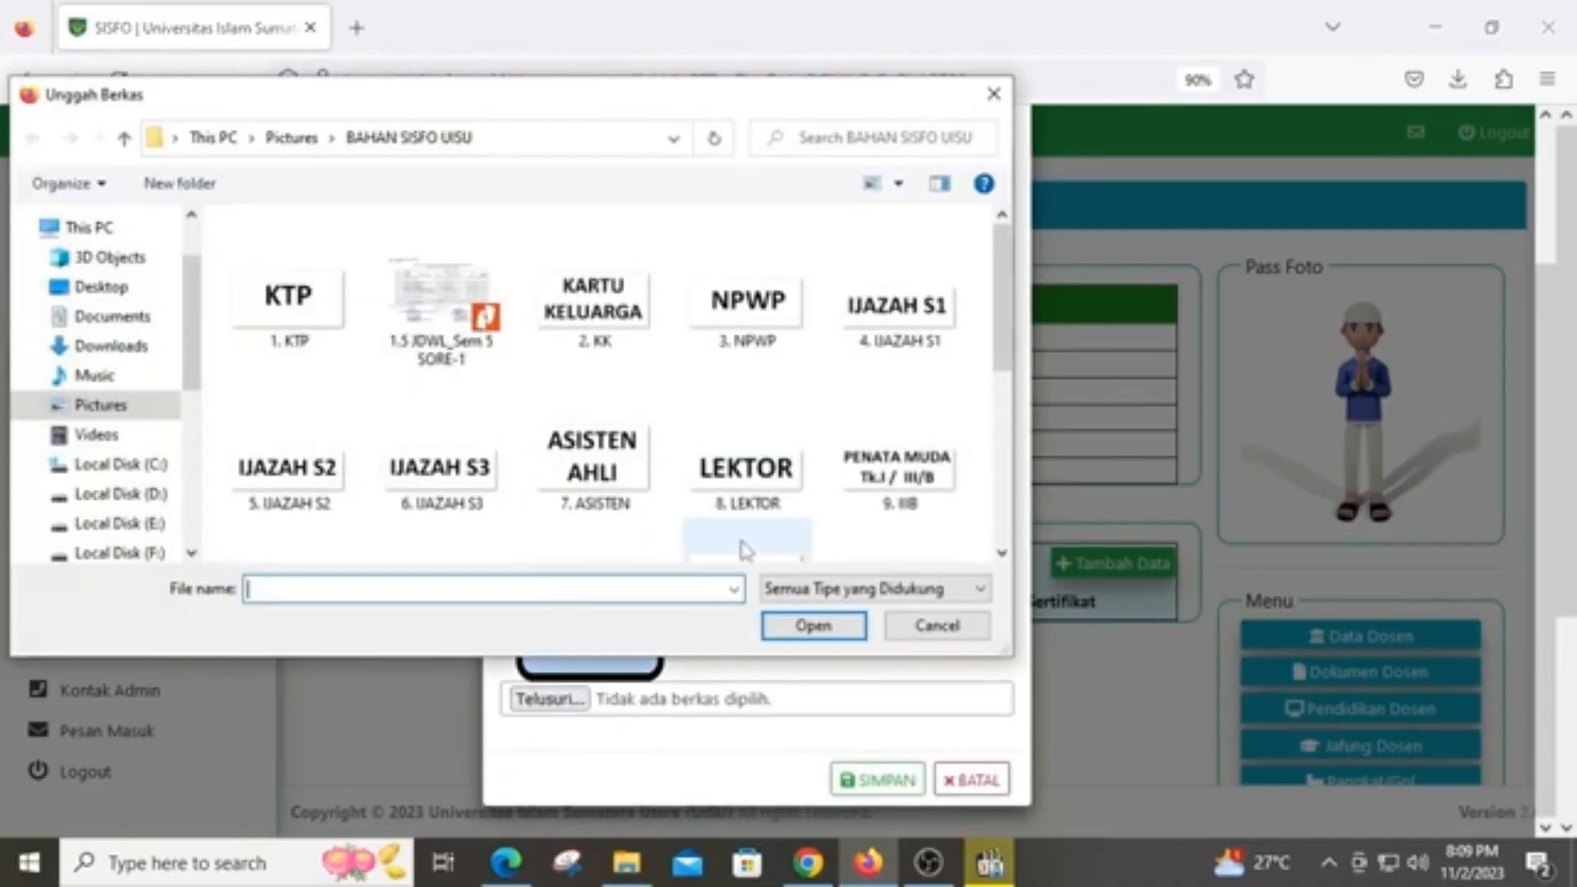
scroll(443, 493, "down", 1)
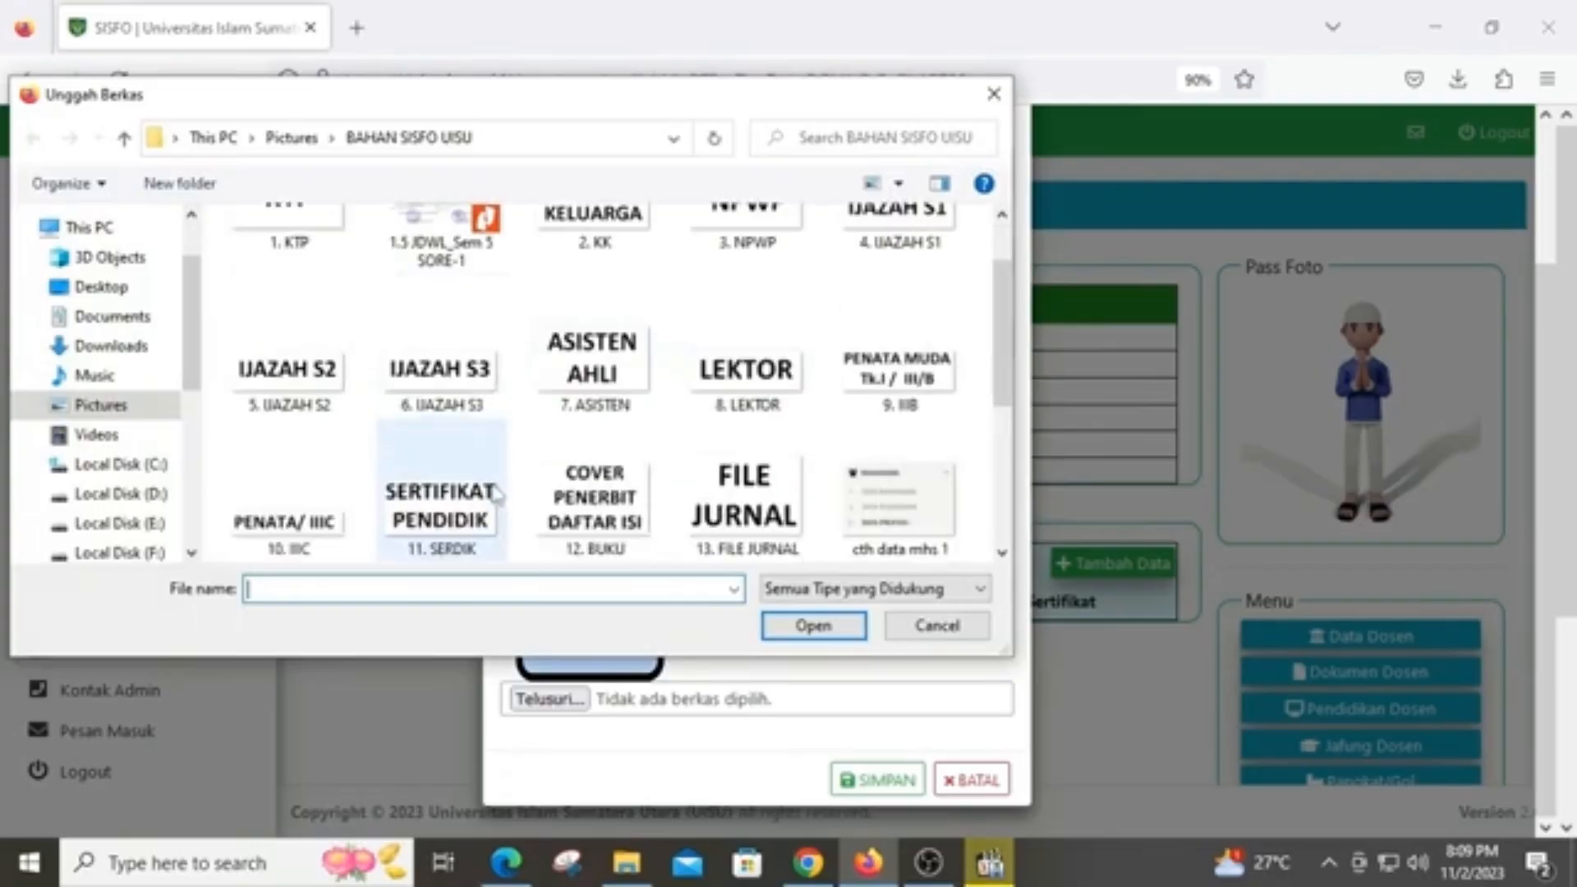
double_click(440, 505)
left_click(906, 780)
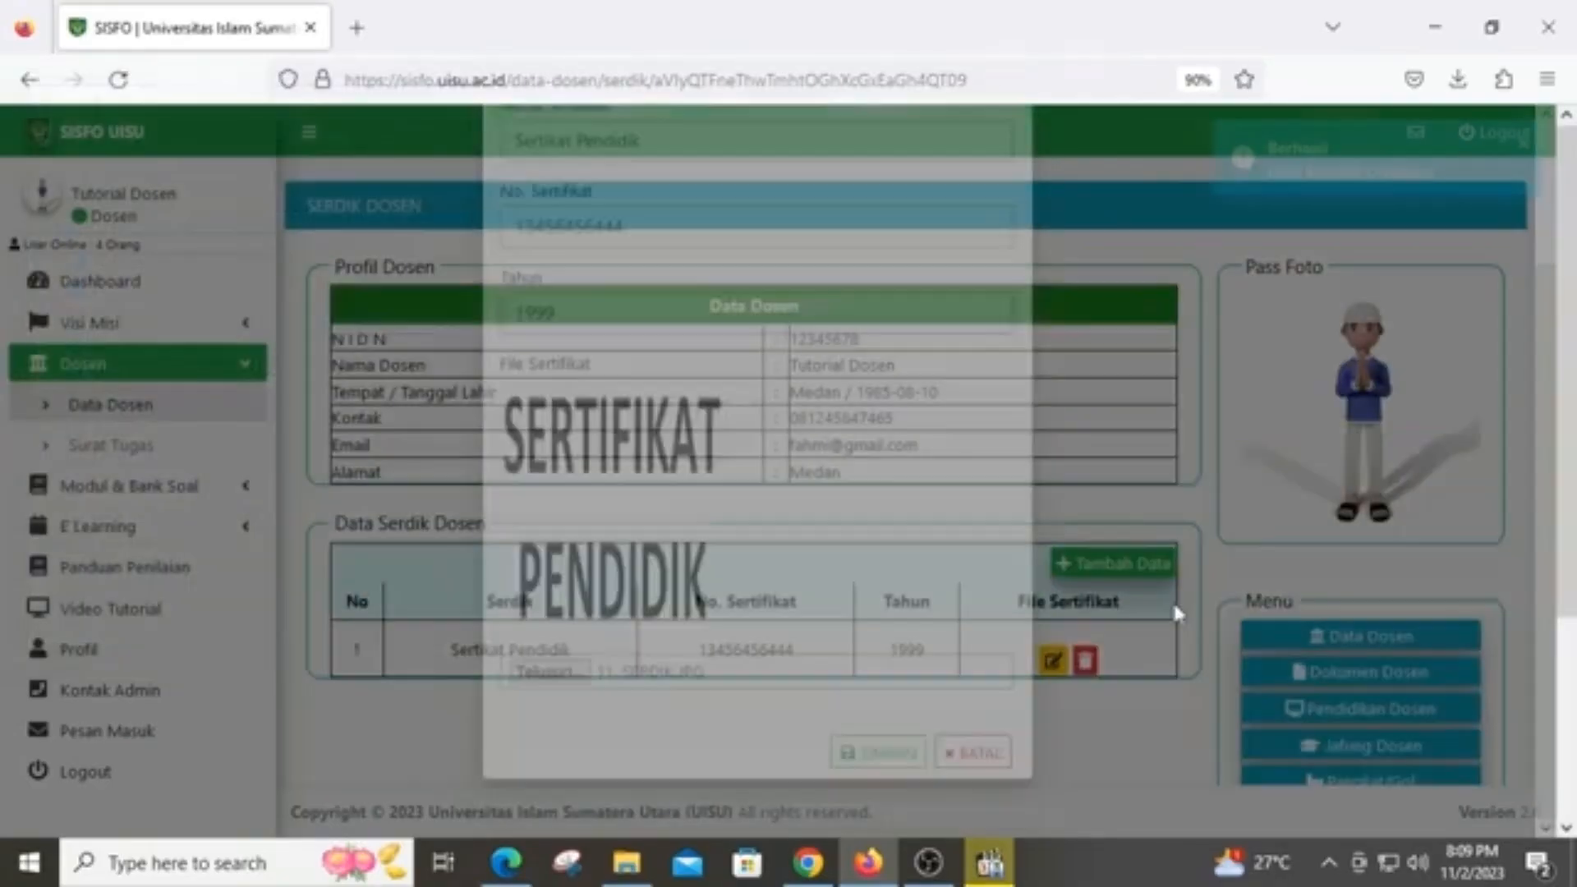
scroll(1197, 608, "down", 3)
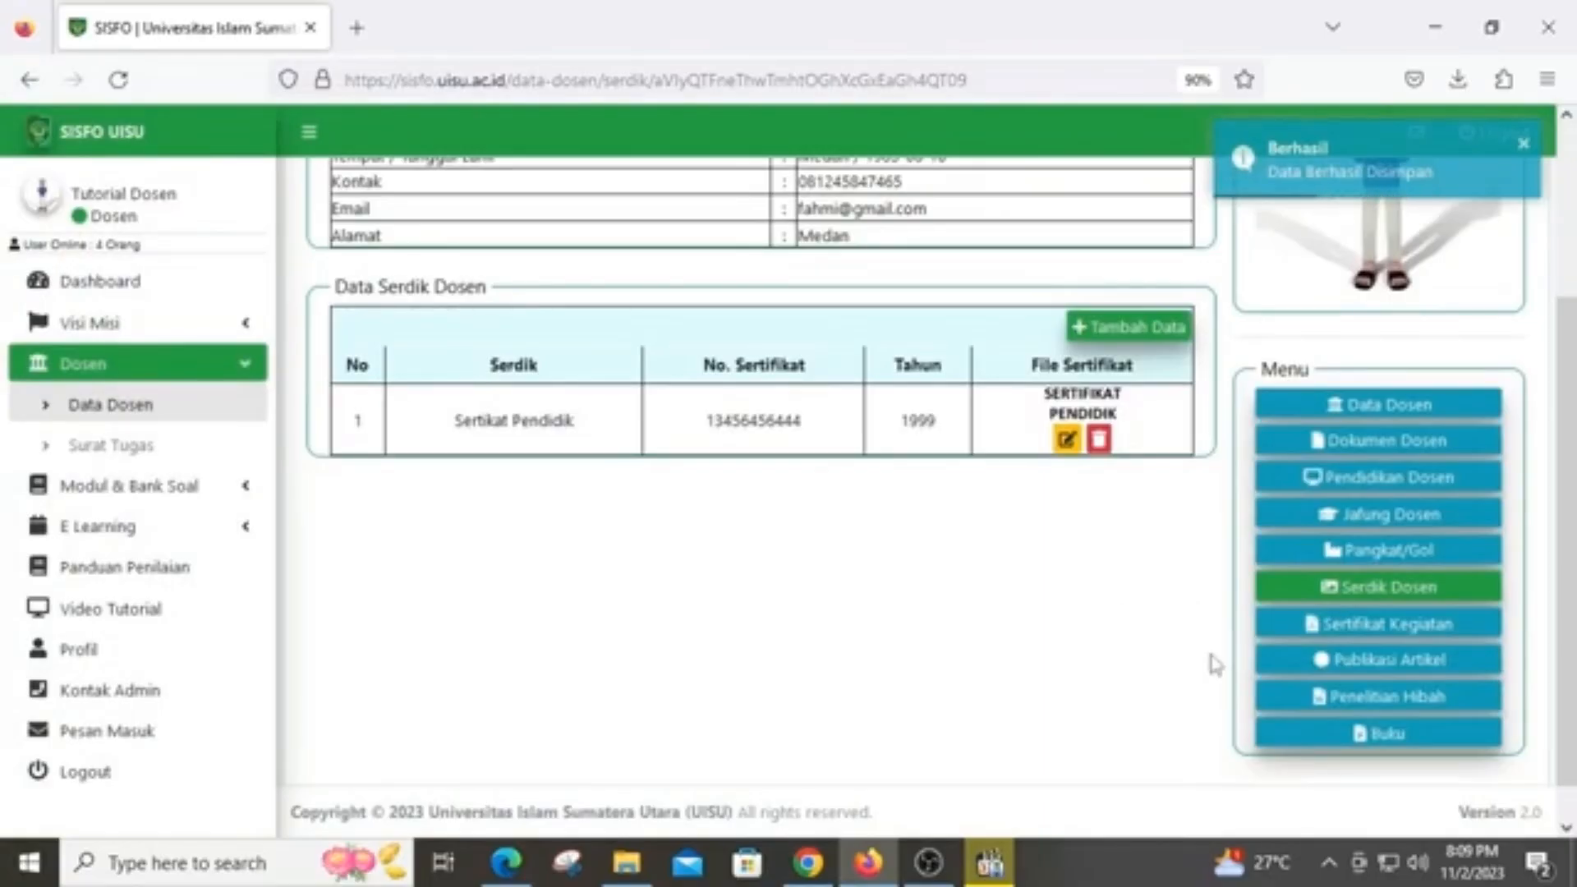
left_click(1406, 634)
left_click(1134, 561)
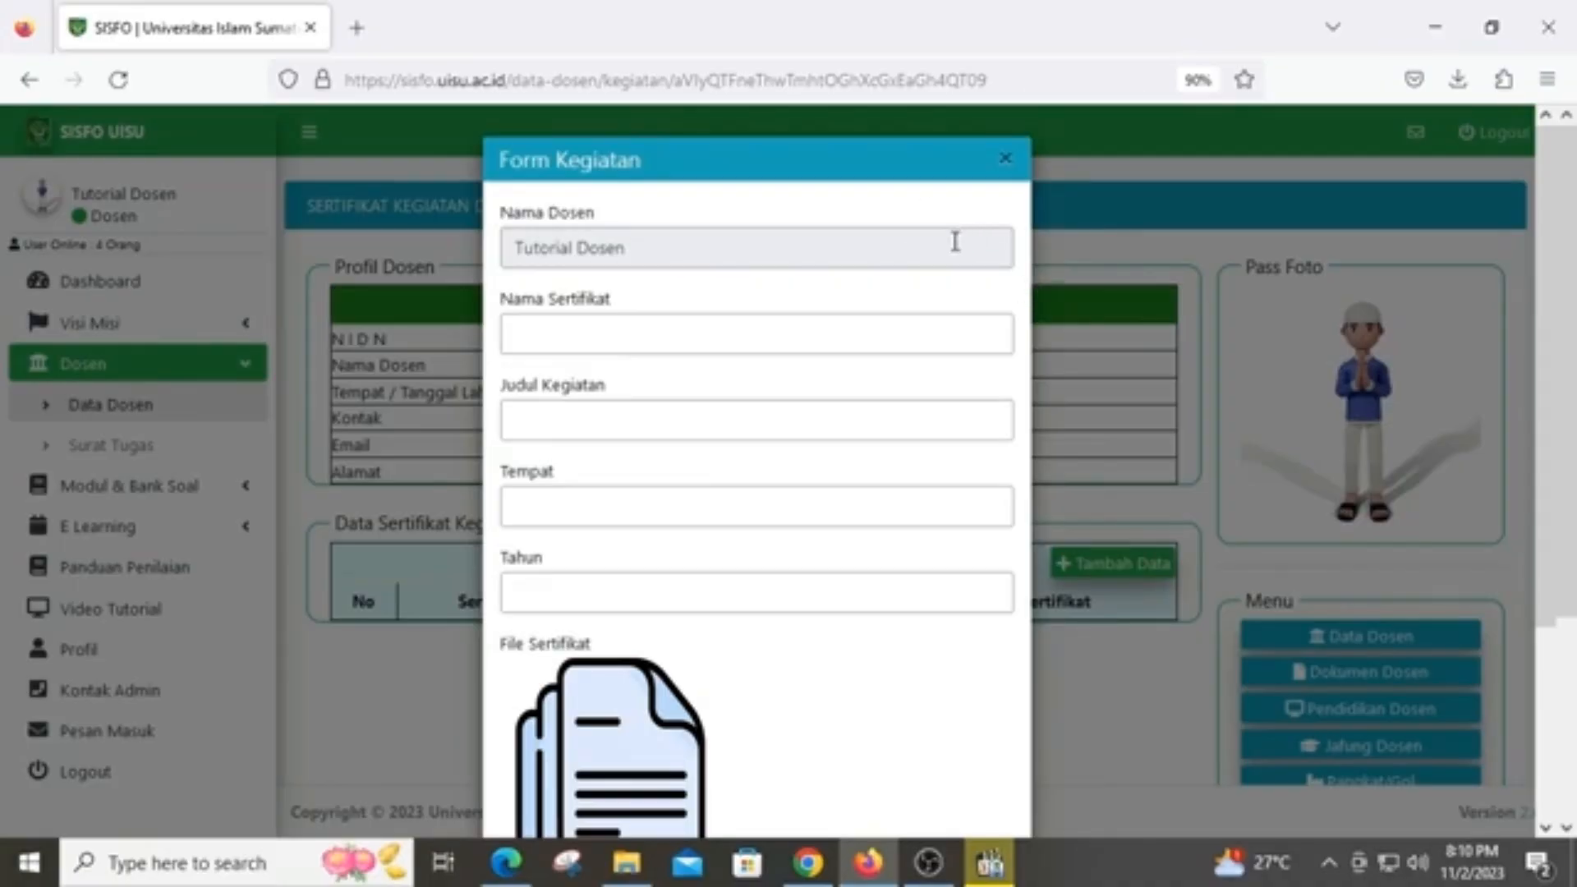
Close the activity certificate form without saving, then go to the Publikasi Artikel page
left_click(1005, 157)
scroll(1388, 431, "down", 3)
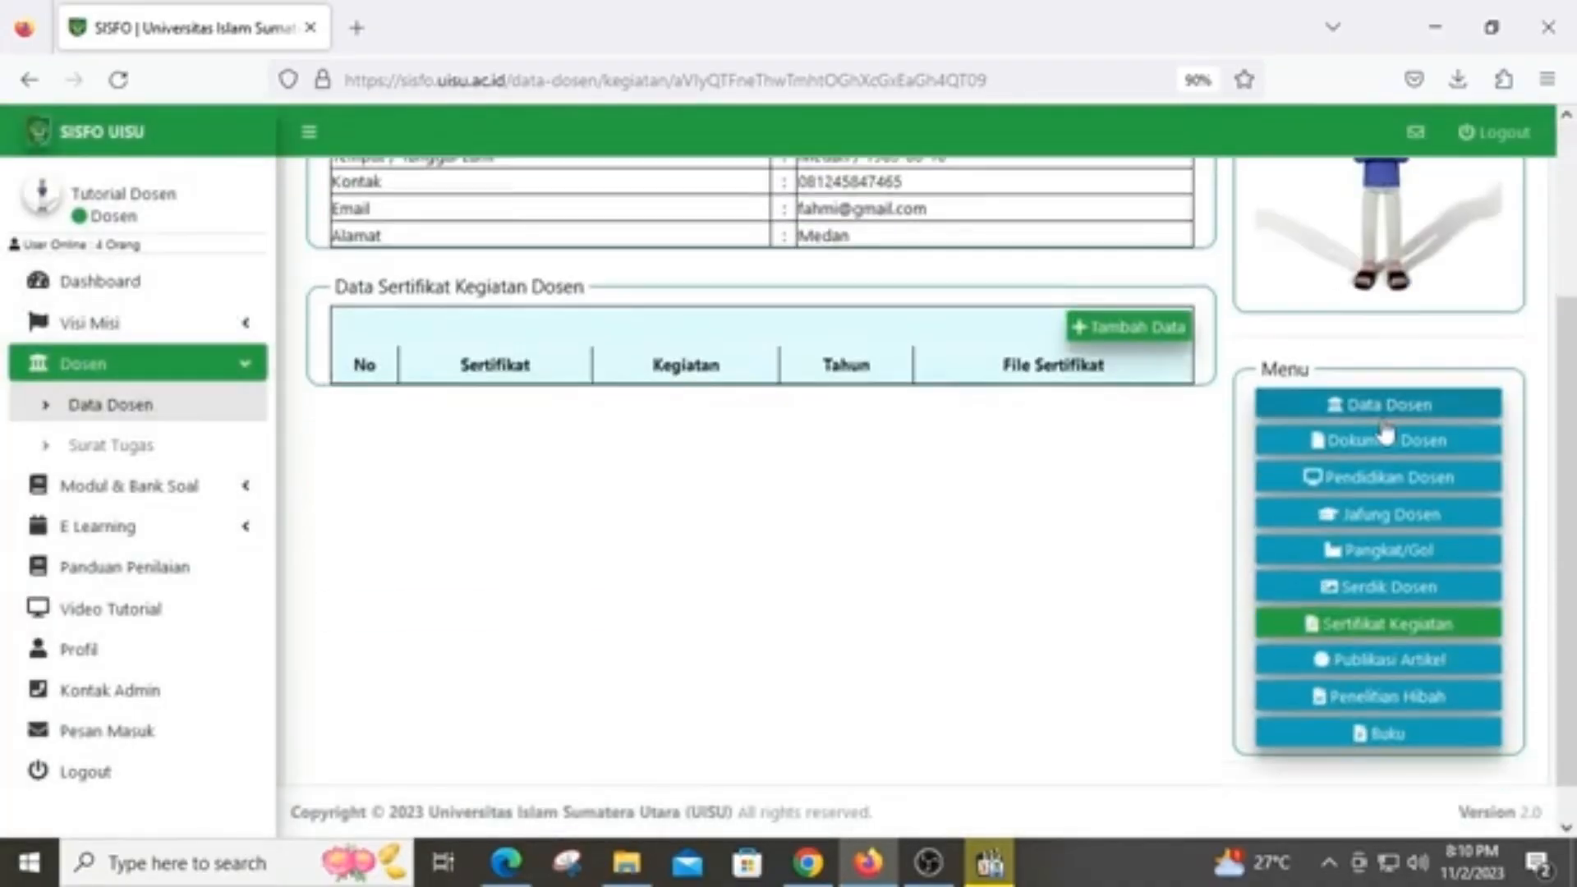
scroll(1355, 439, "down", 1)
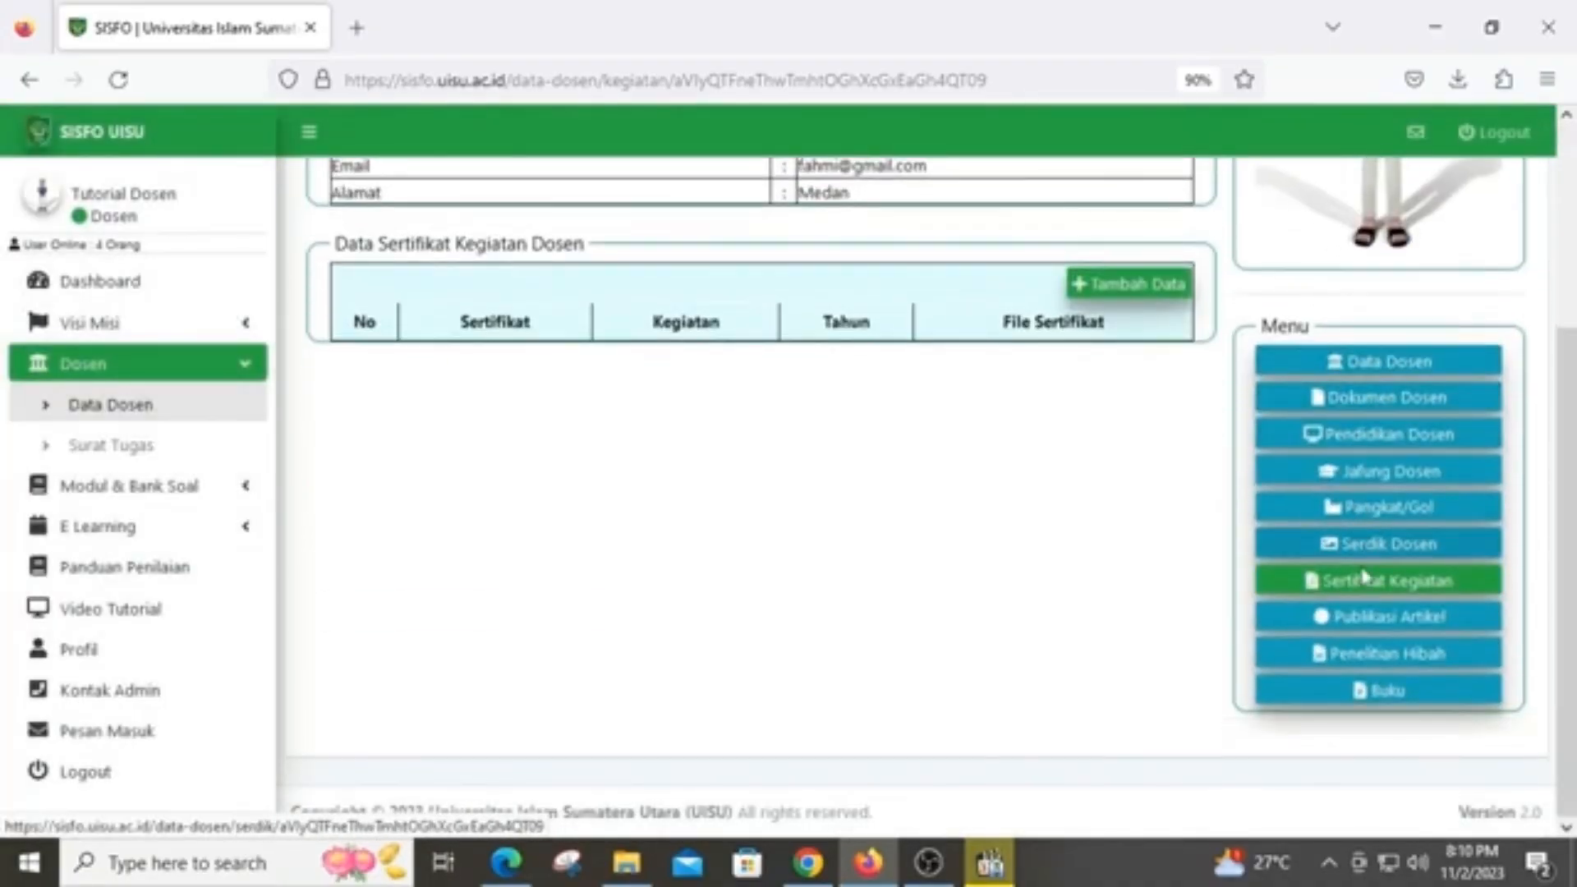
left_click(1382, 627)
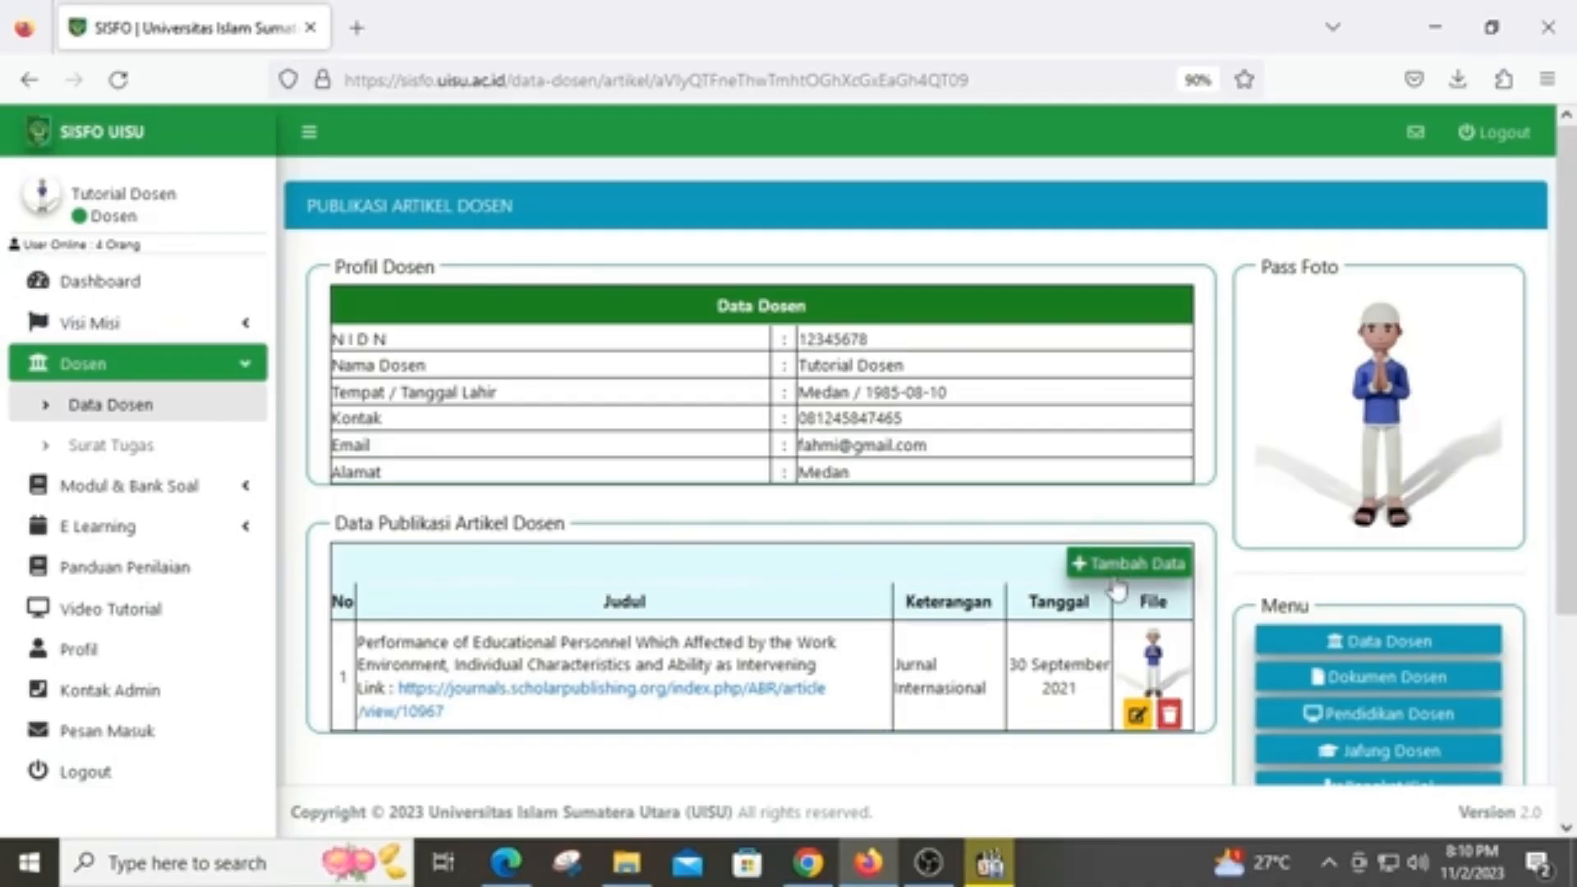
Open the Jurnal Internasional article in Form Ubah Artikel and check its title and description
left_click(1137, 714)
left_click_drag(648, 398, 508, 320)
left_click_drag(690, 499, 508, 493)
Review the article's description and link URL in the edit form
left_click(712, 510)
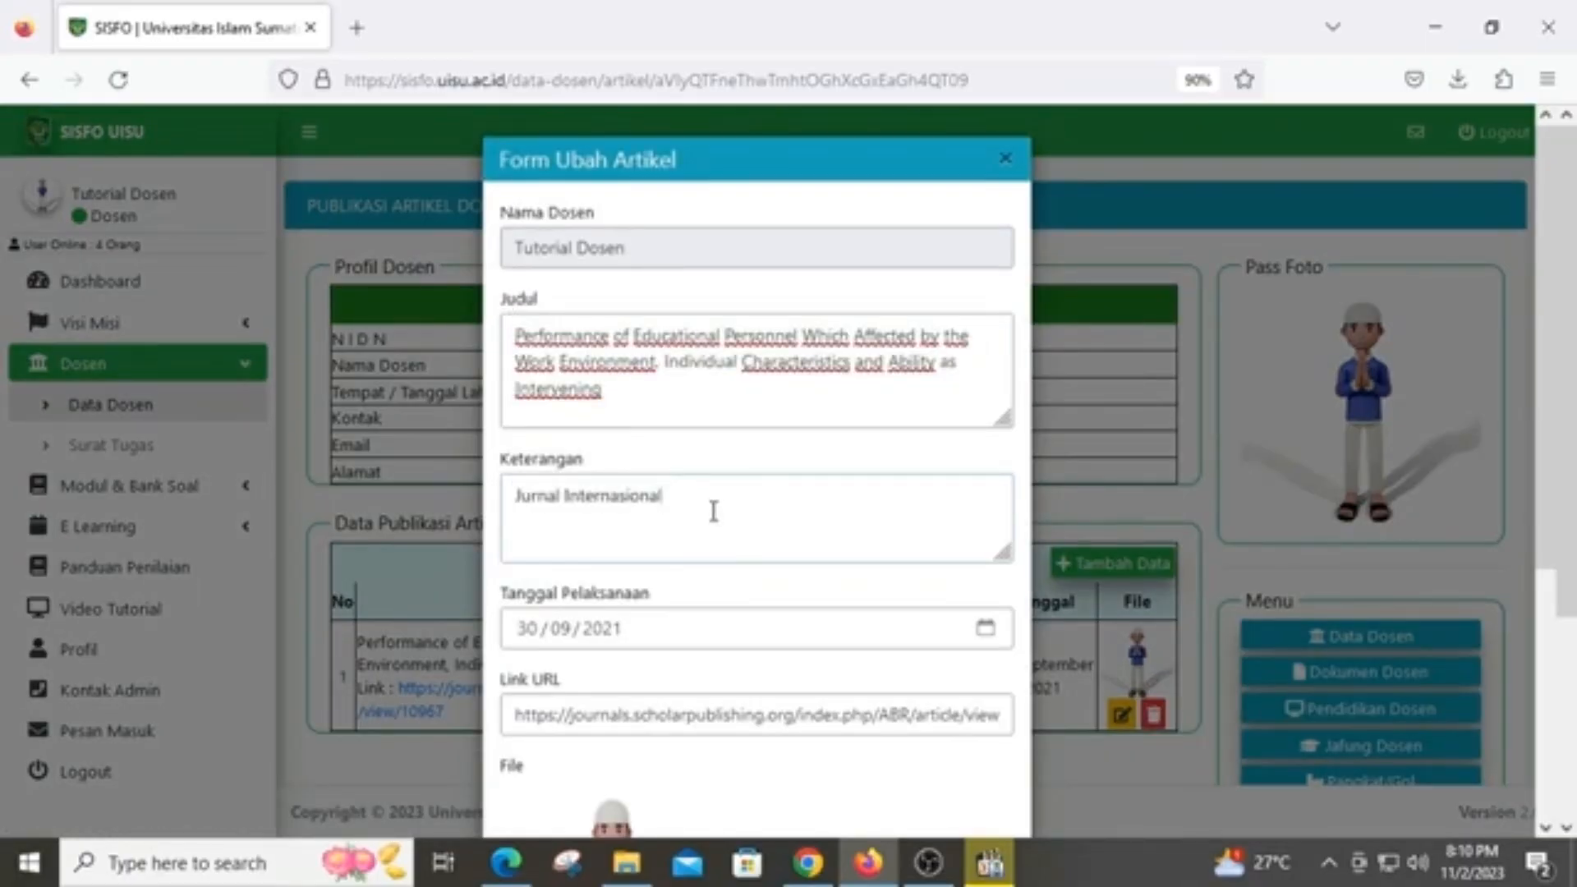
scroll(732, 556, "down", 2)
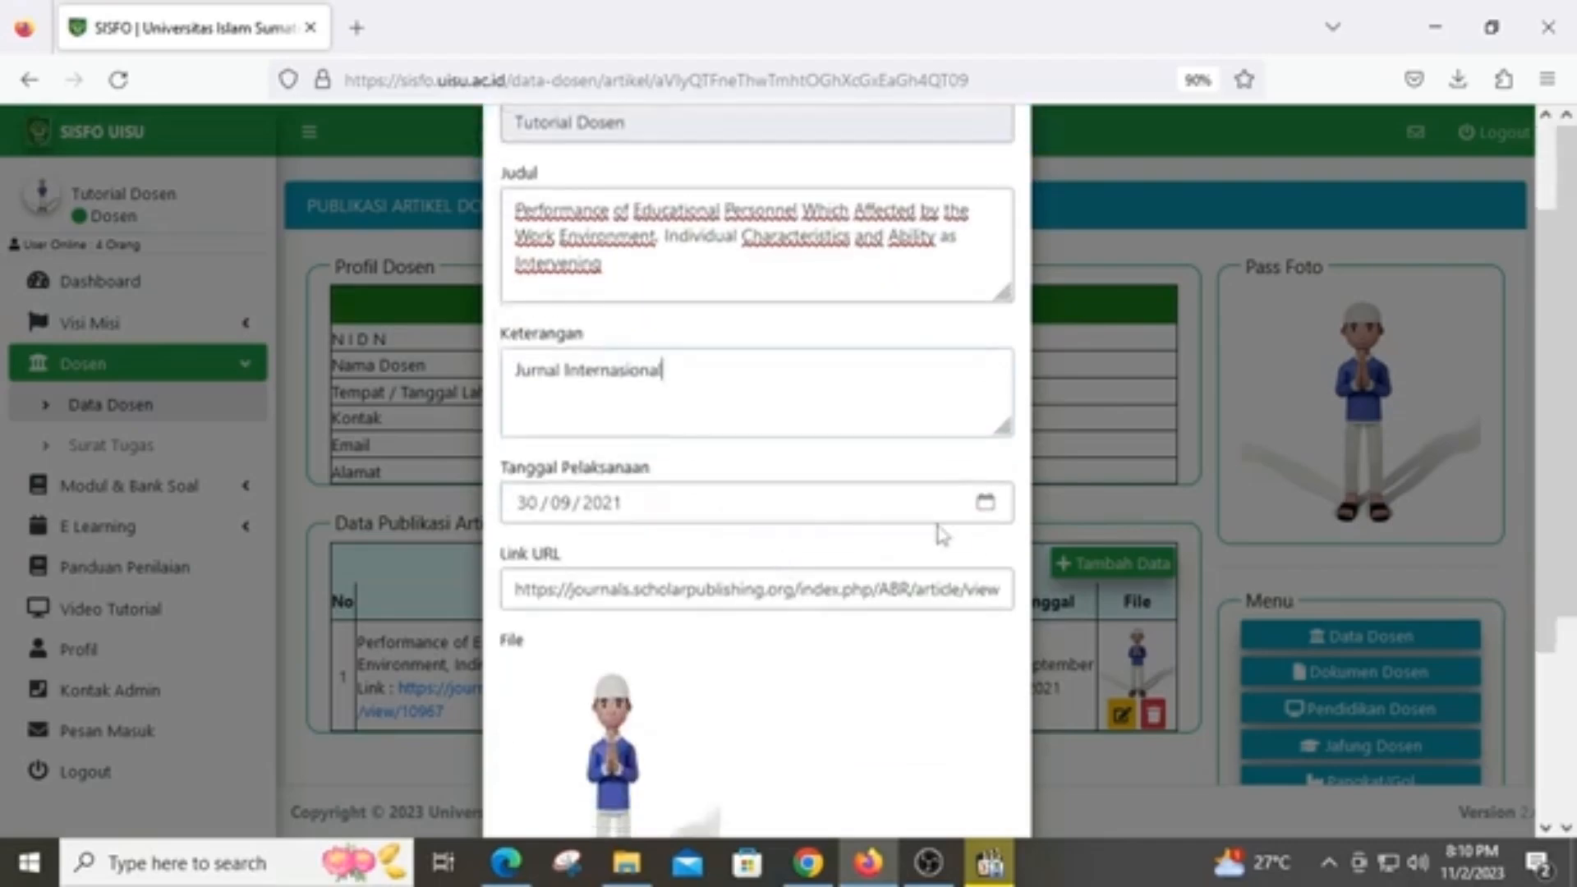
left_click_drag(1003, 589, 455, 581)
scroll(682, 637, "down", 2)
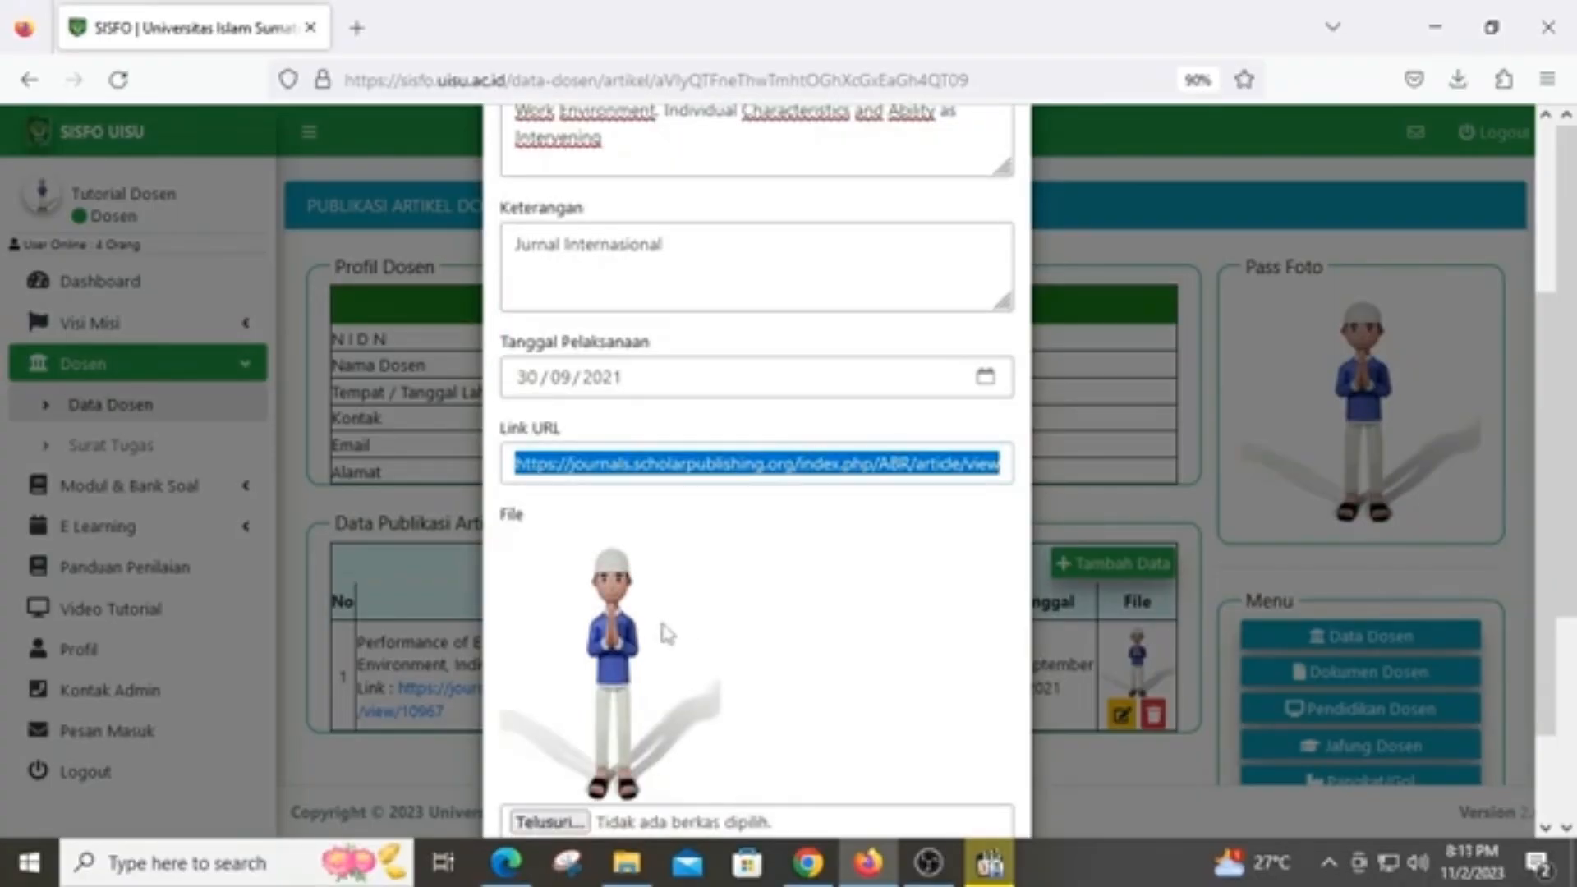
scroll(674, 634, "down", 2)
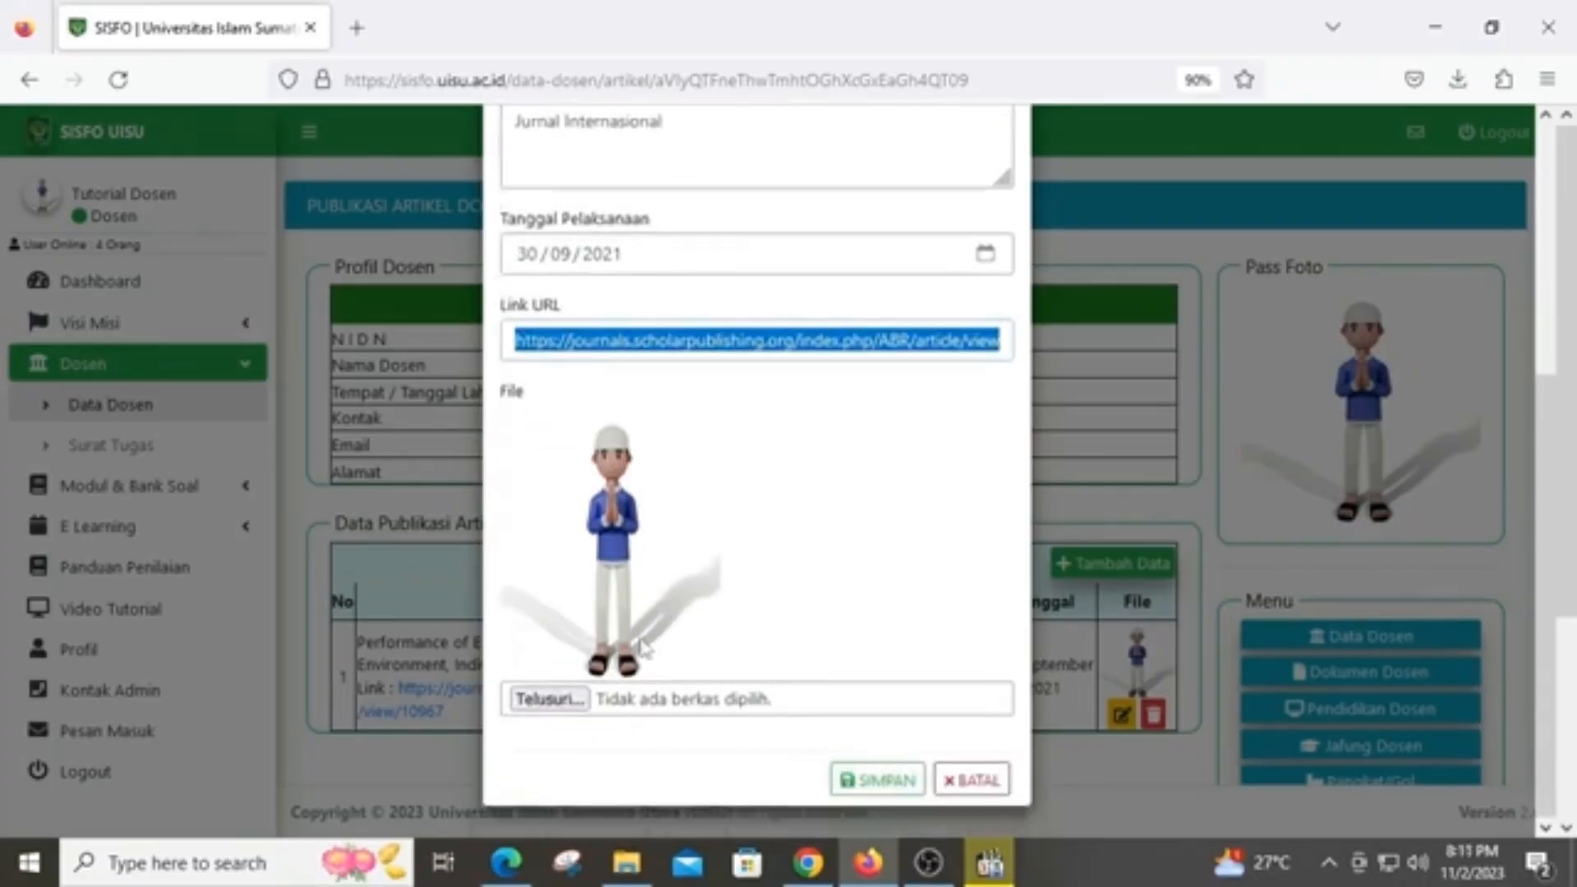
Attach 13. FILE JURNAL to the article and save the record
left_click(557, 708)
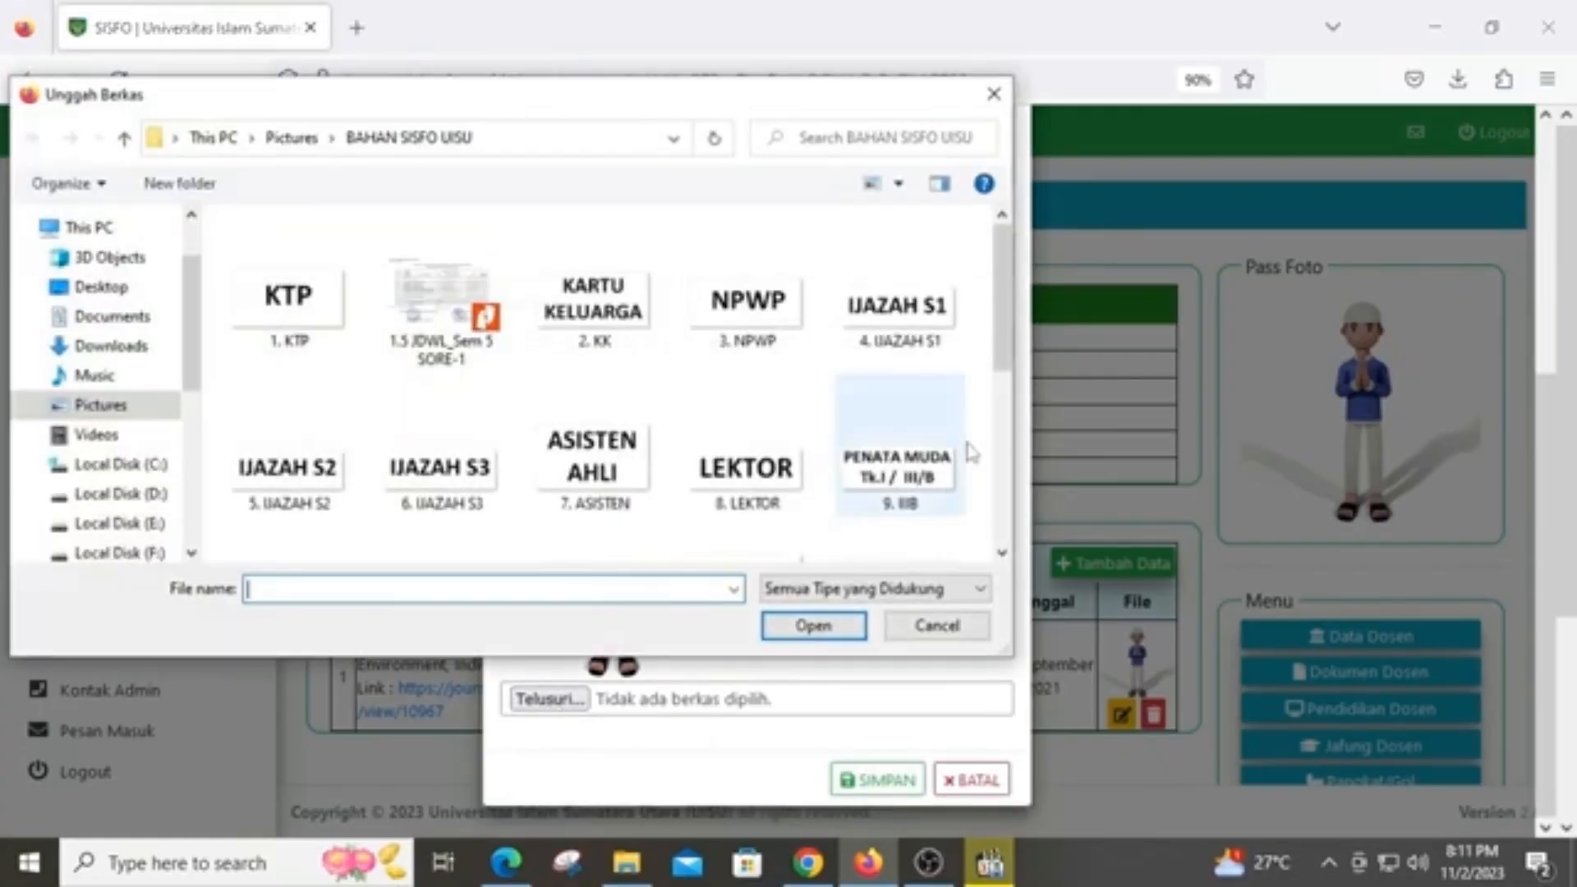
scroll(1010, 354, "down", 1)
scroll(1011, 353, "down", 1)
left_click(734, 522)
left_click(813, 625)
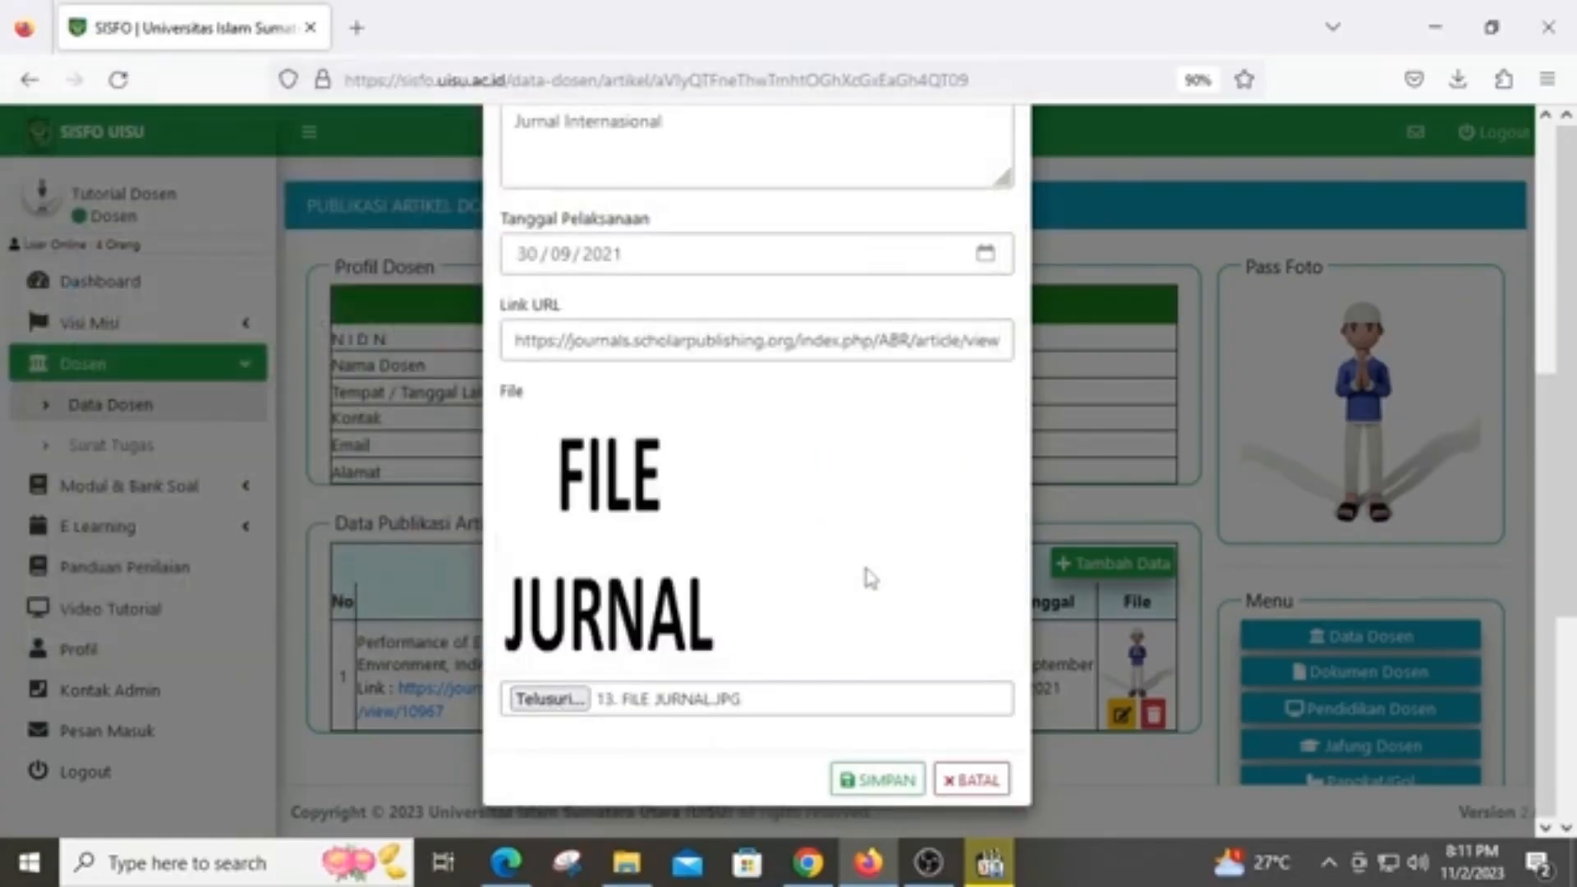
left_click(889, 781)
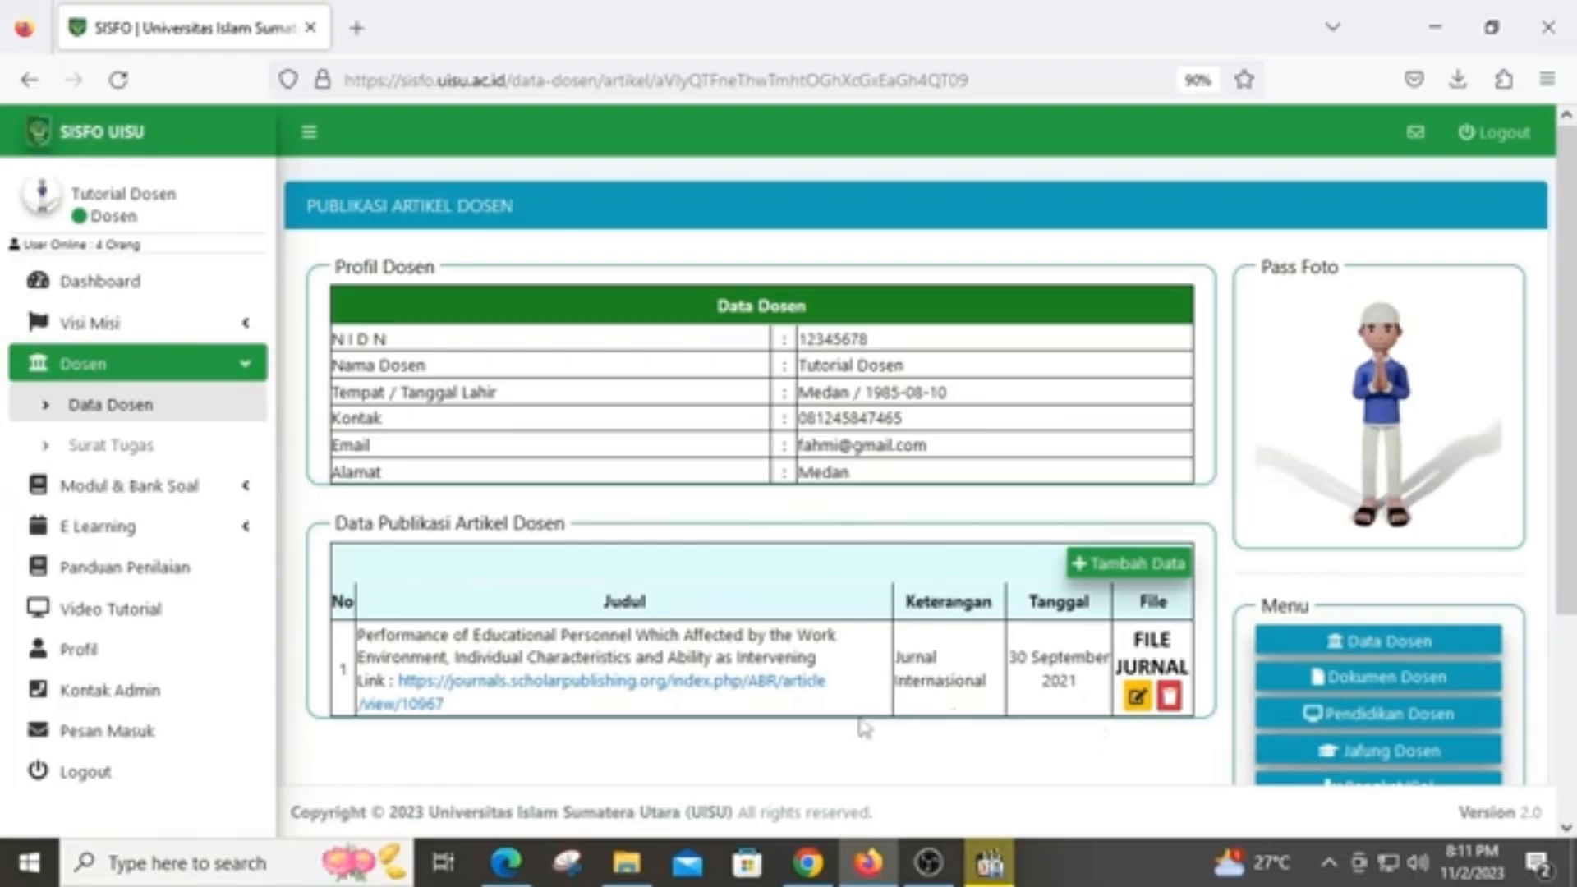
View the article's Archives of Business Research page from its link, then return to SISFO
left_click(791, 698)
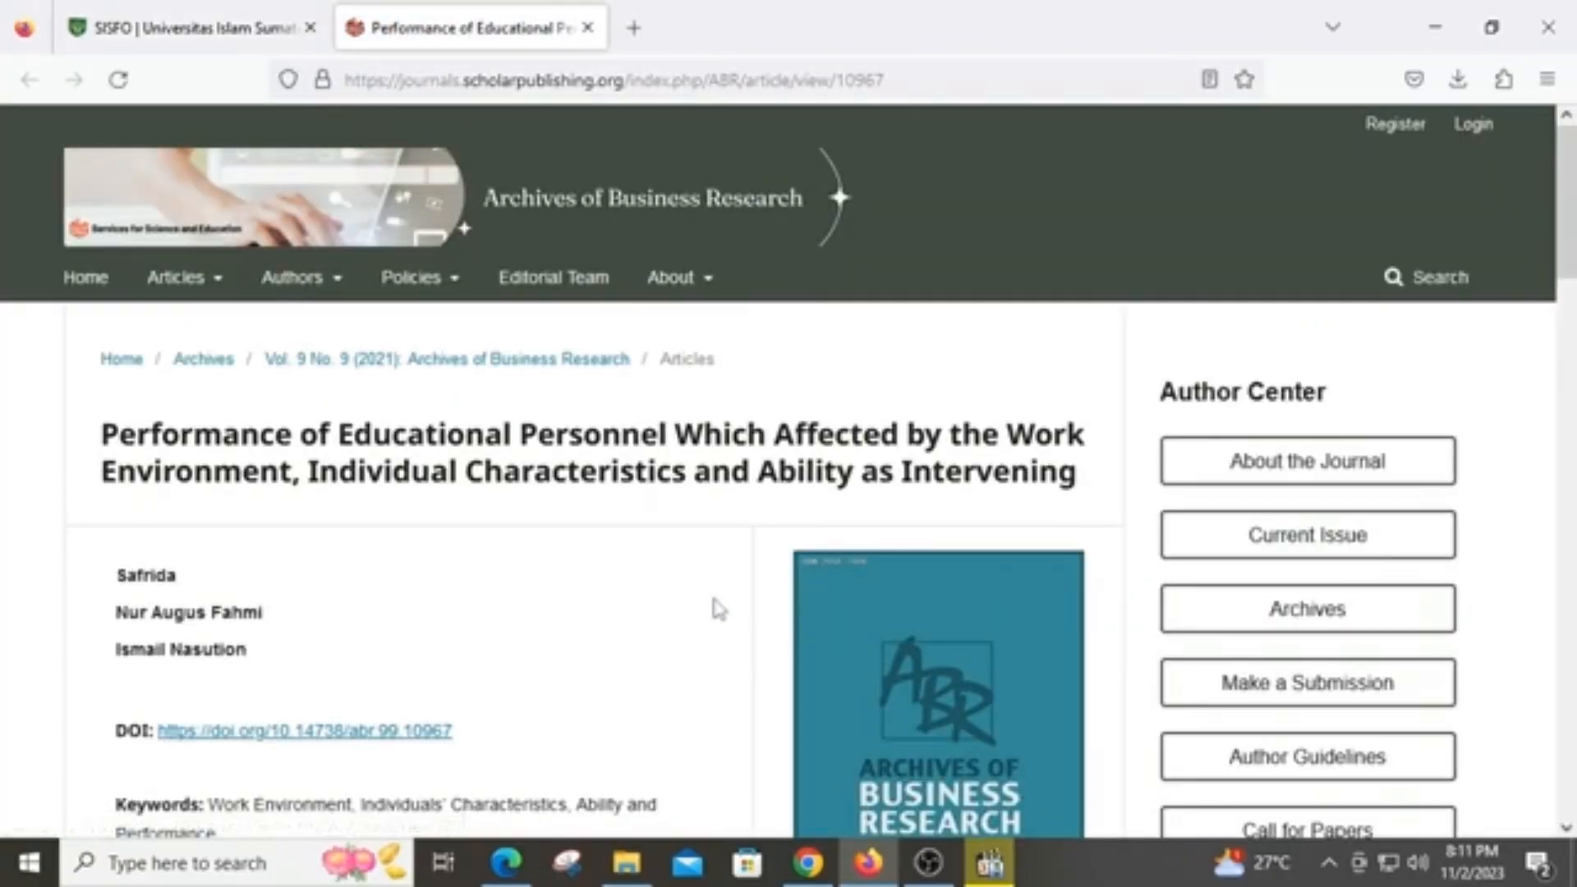
scroll(704, 588, "down", 2)
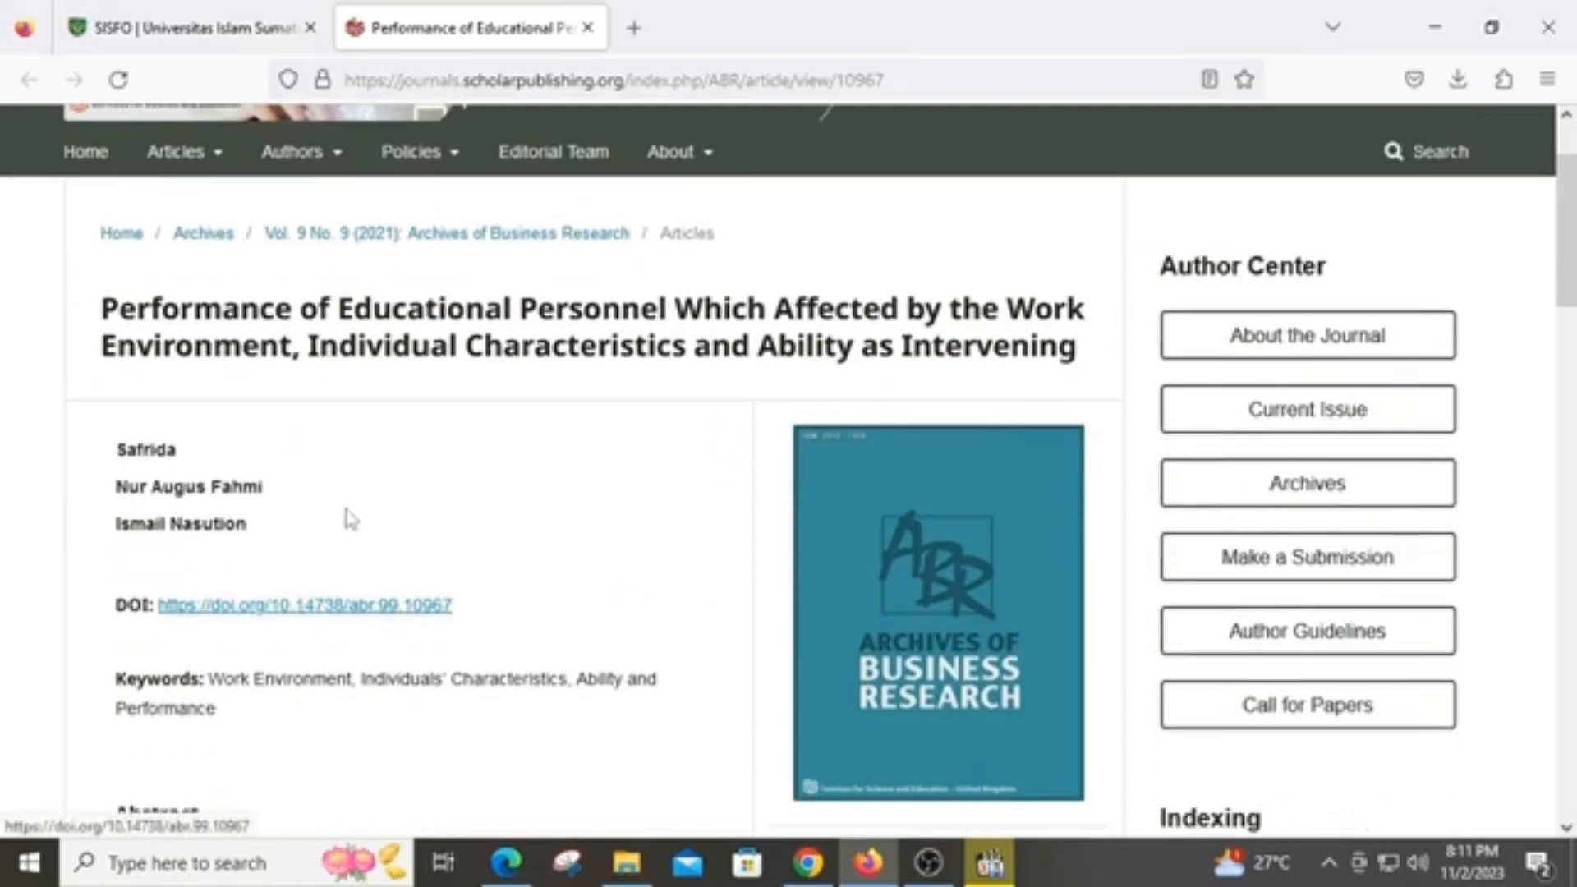
scroll(594, 512, "up", 2)
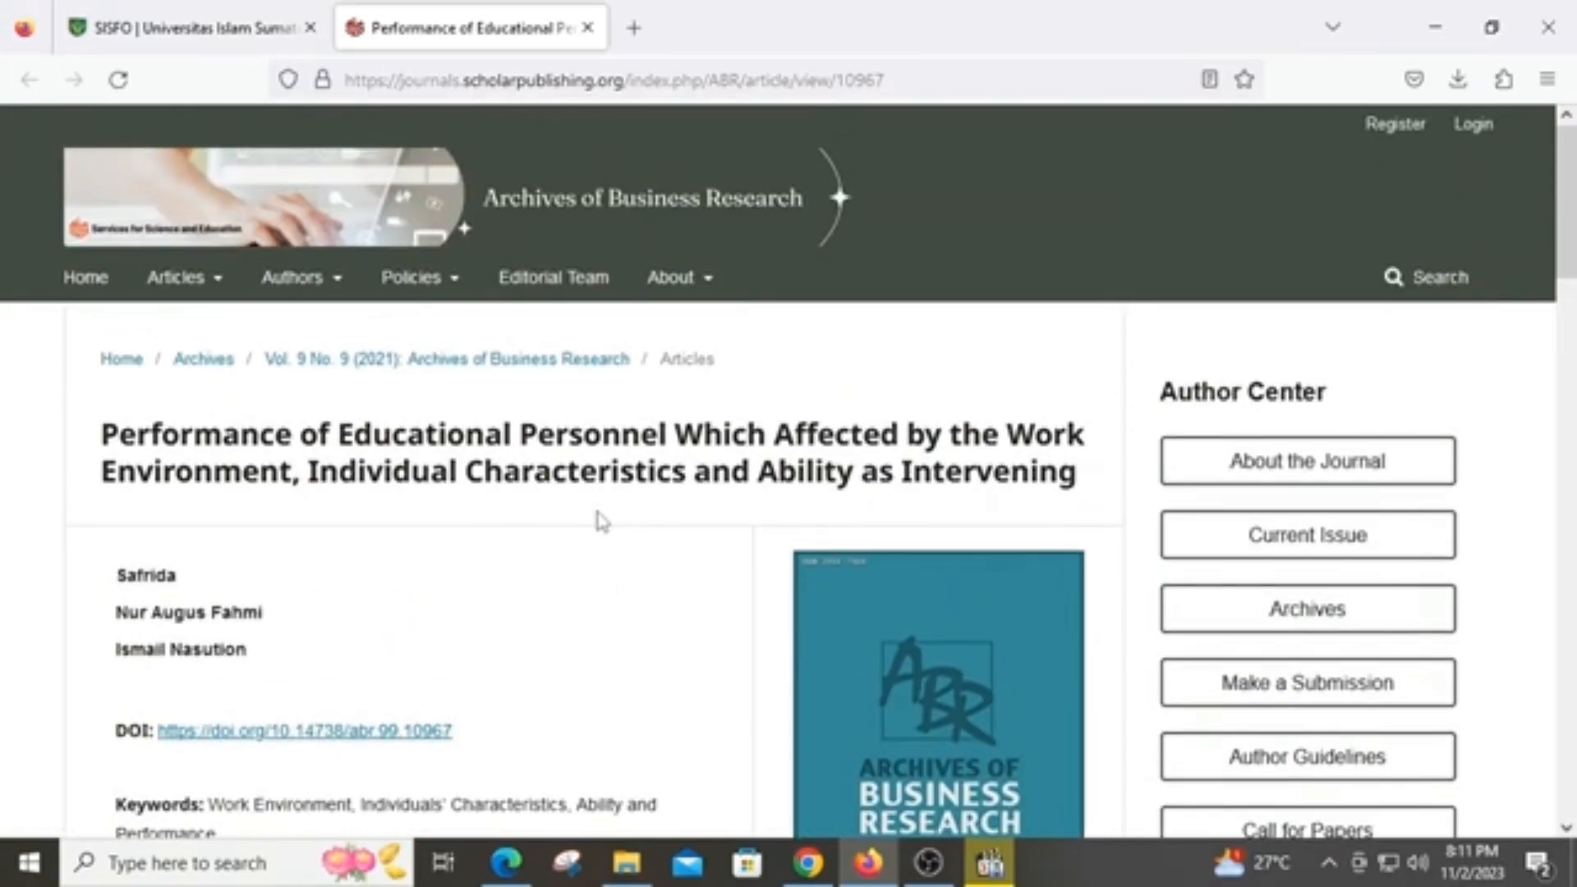
left_click(195, 26)
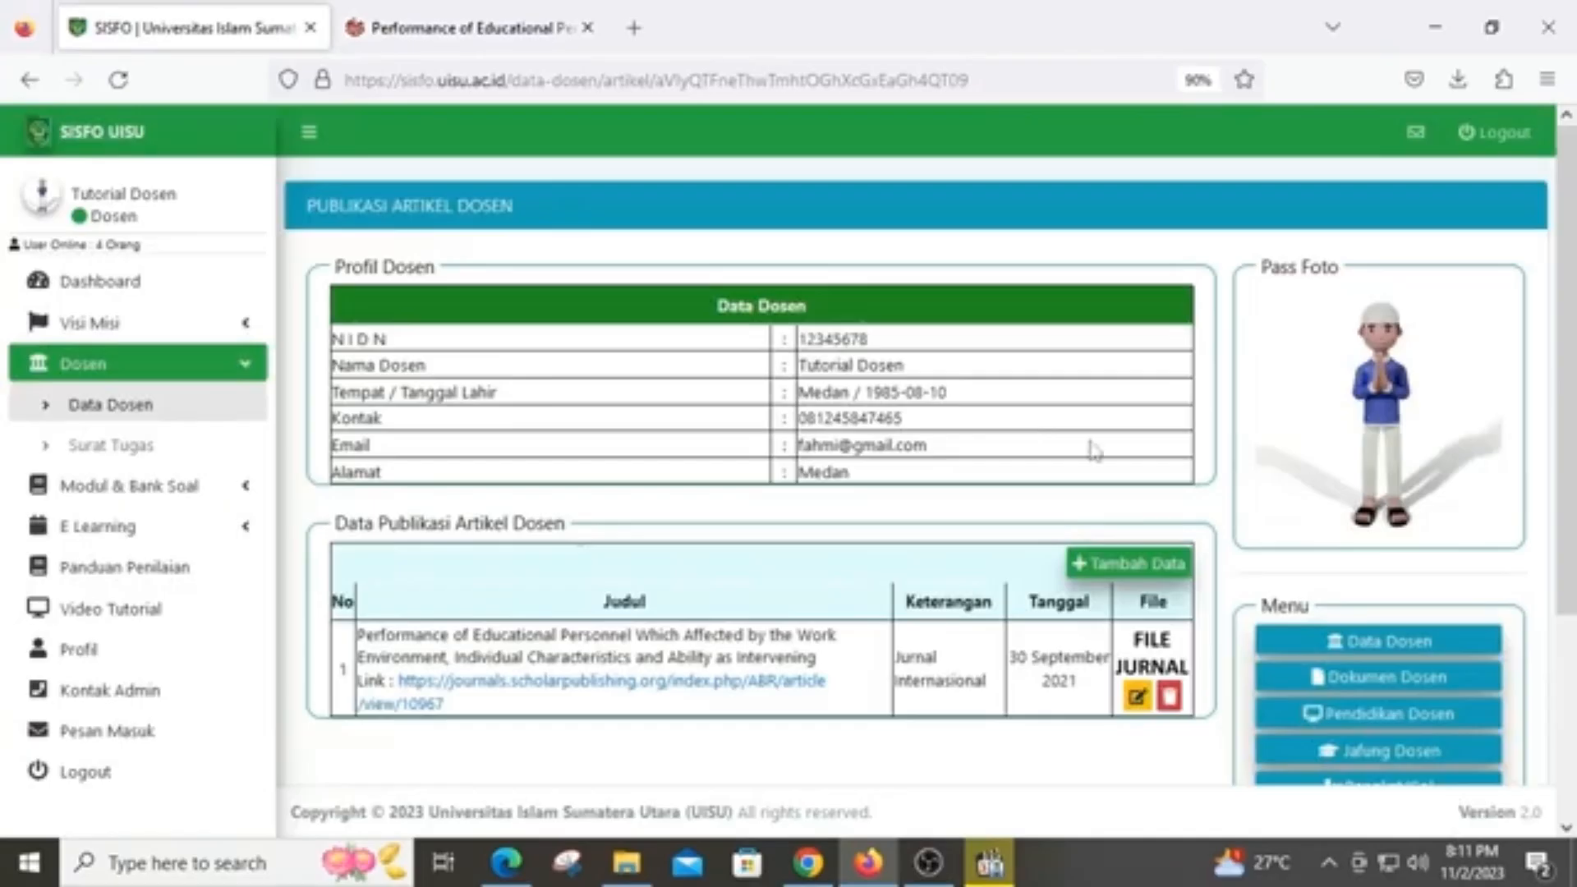
scroll(1149, 476, "down", 3)
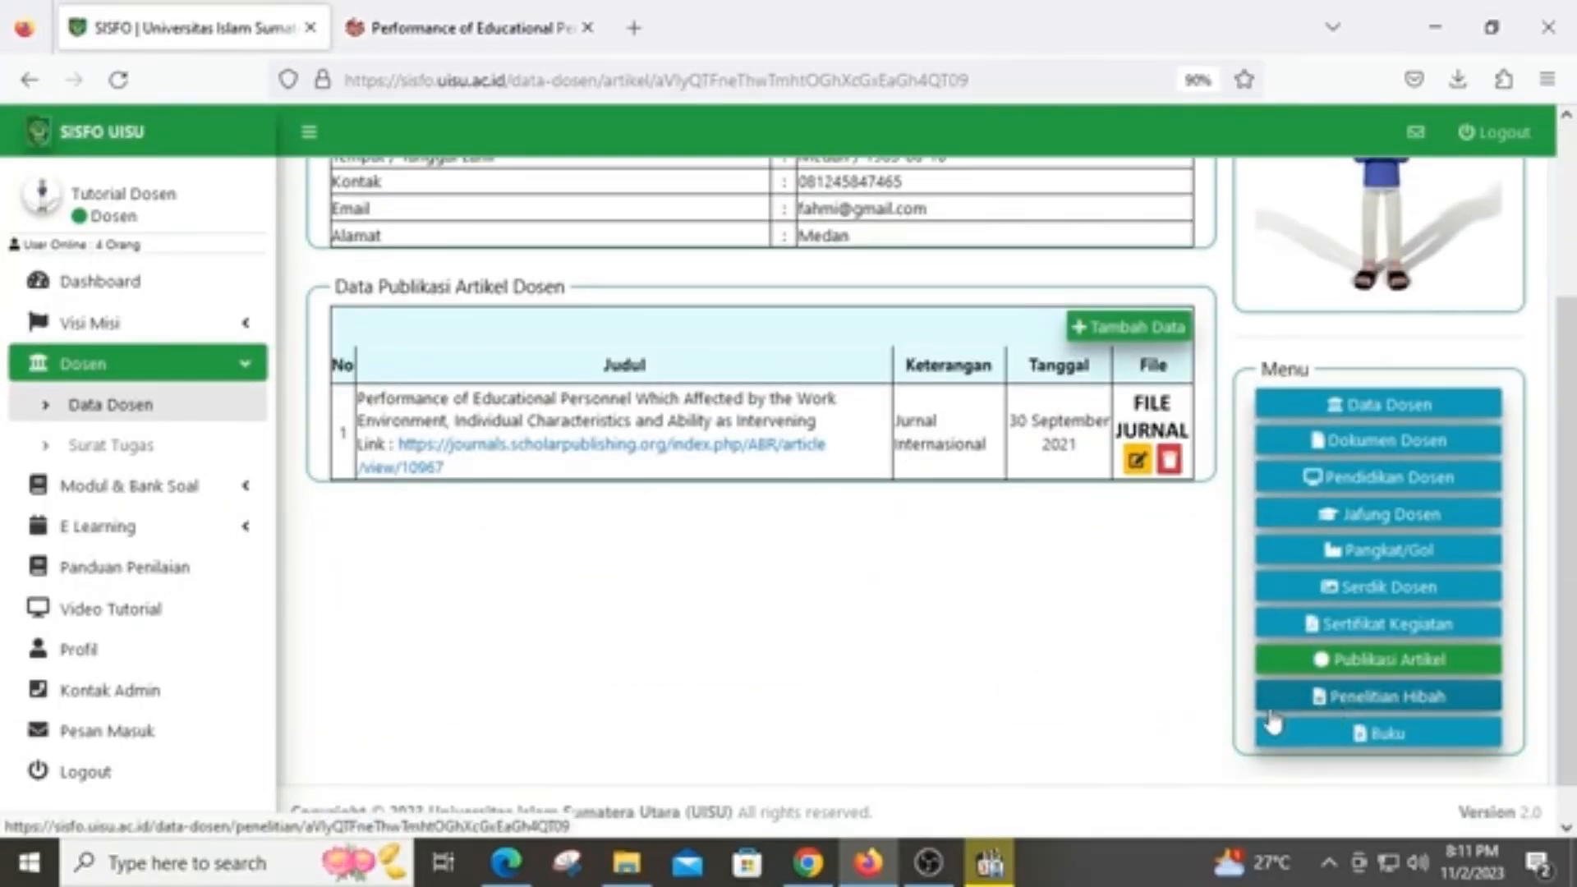
Go to the Penelitian Hibah Dosen page
left_click(1351, 700)
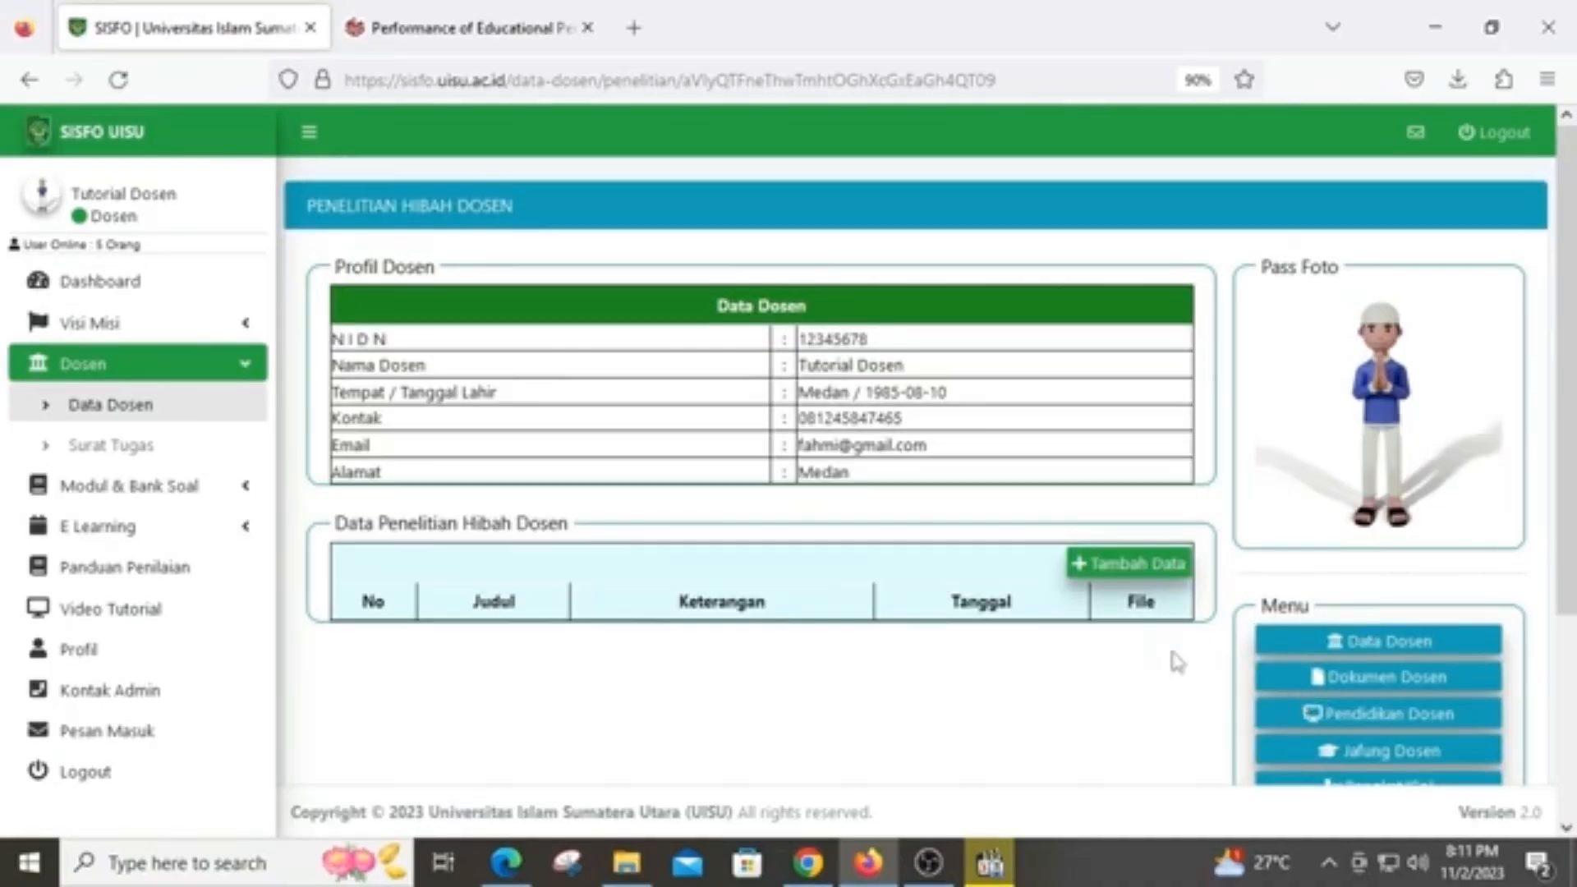
scroll(1170, 645, "down", 1)
left_click_drag(1172, 473, 1177, 458)
Start a new research grant entry at Judul and Keterangan, then cancel it with BATAL
left_click(1175, 449)
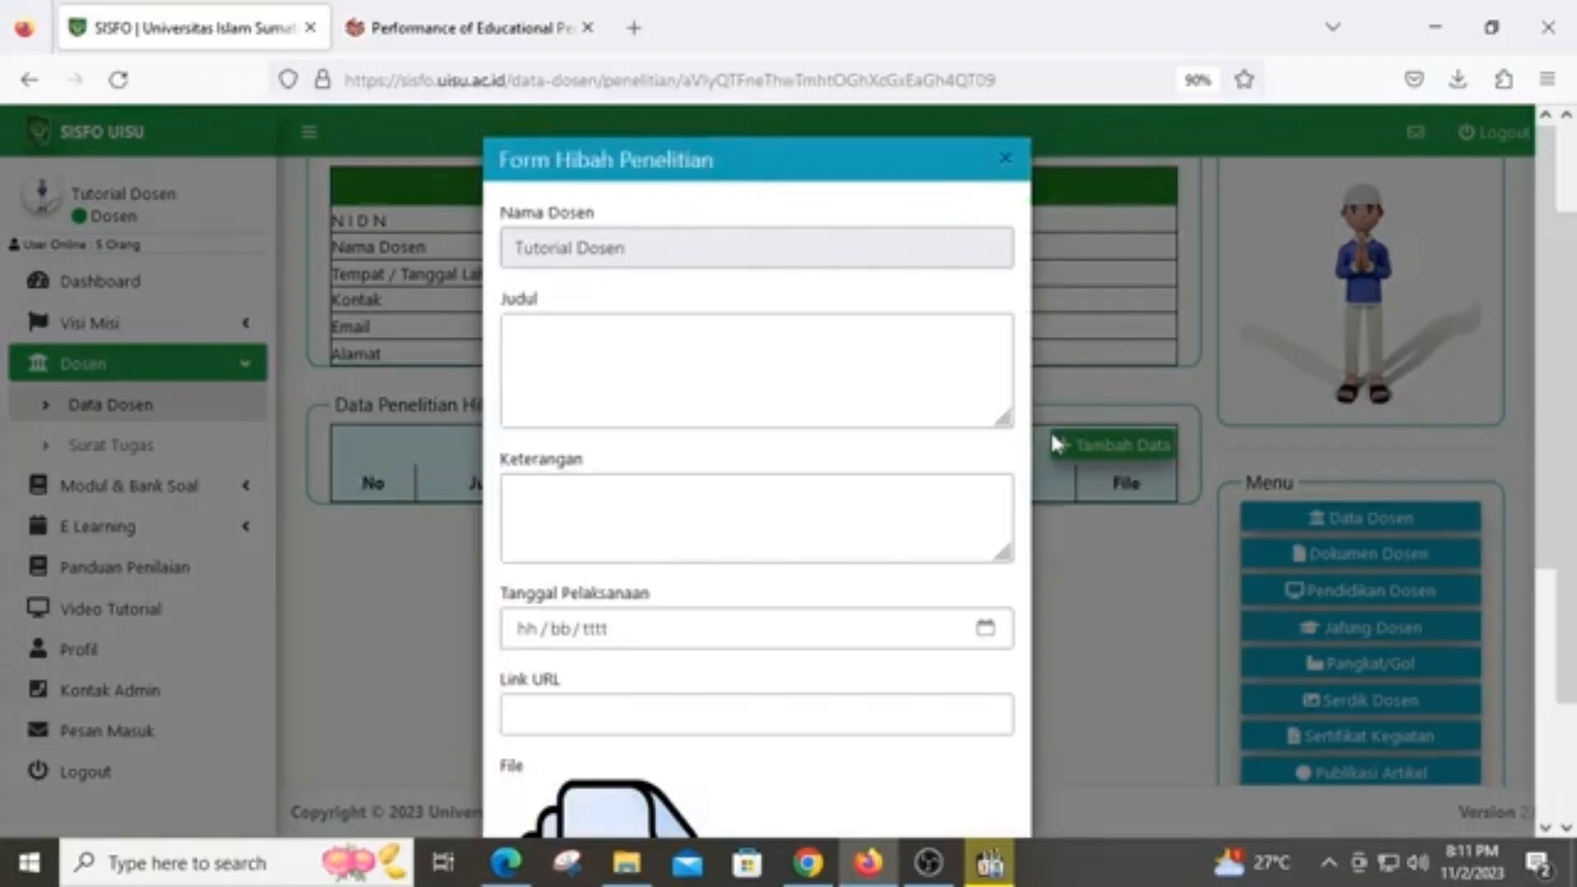
scroll(959, 448, "down", 3)
scroll(959, 447, "up", 2)
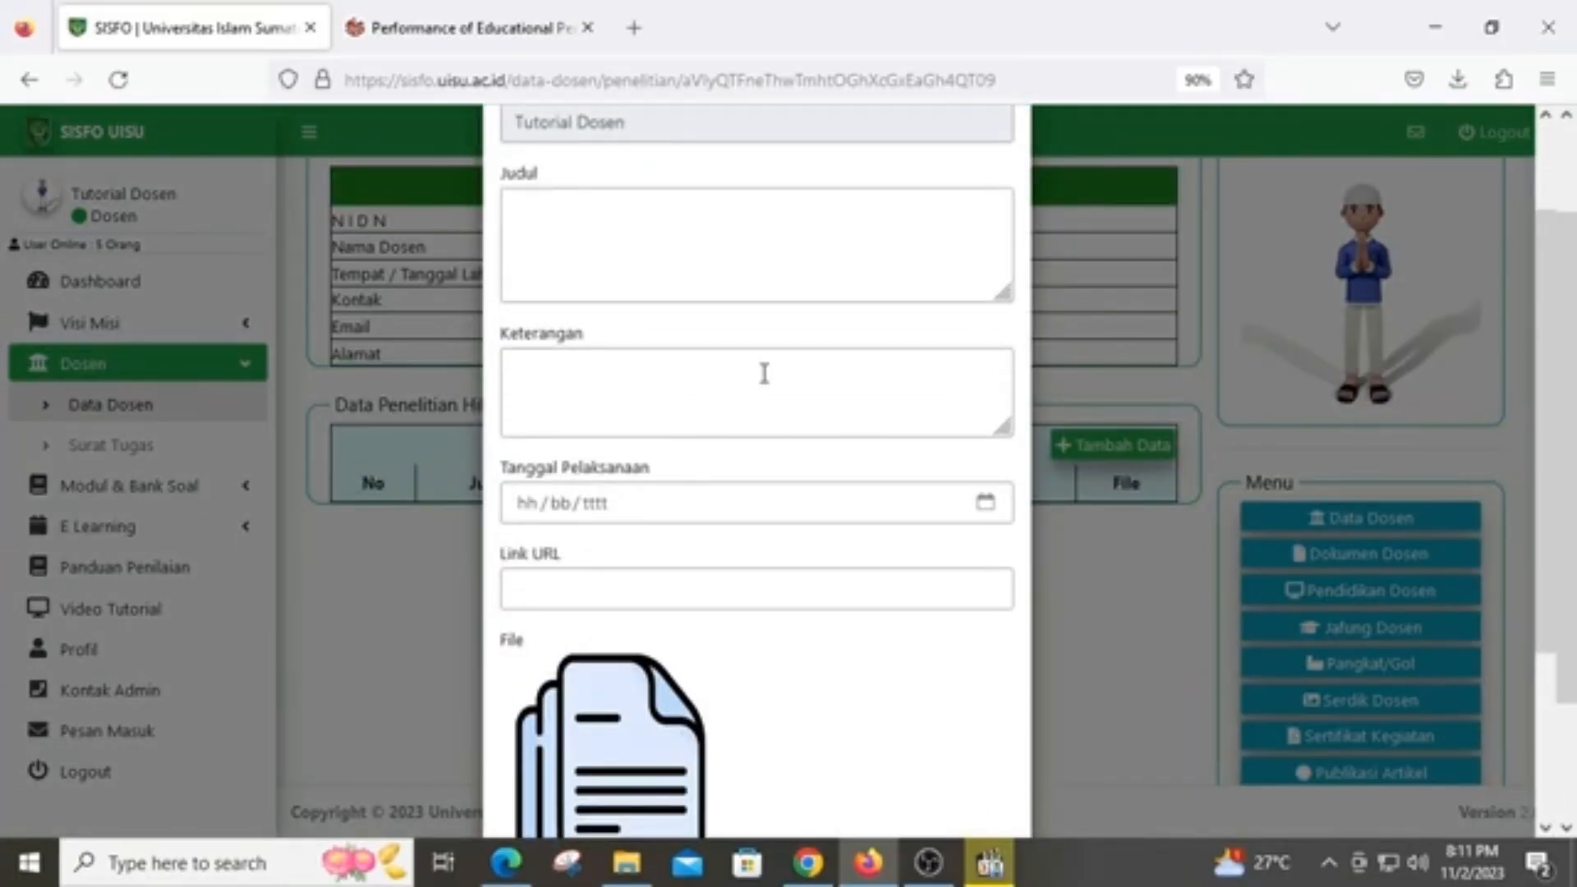
left_click(642, 237)
left_click(699, 385)
scroll(844, 418, "down", 1)
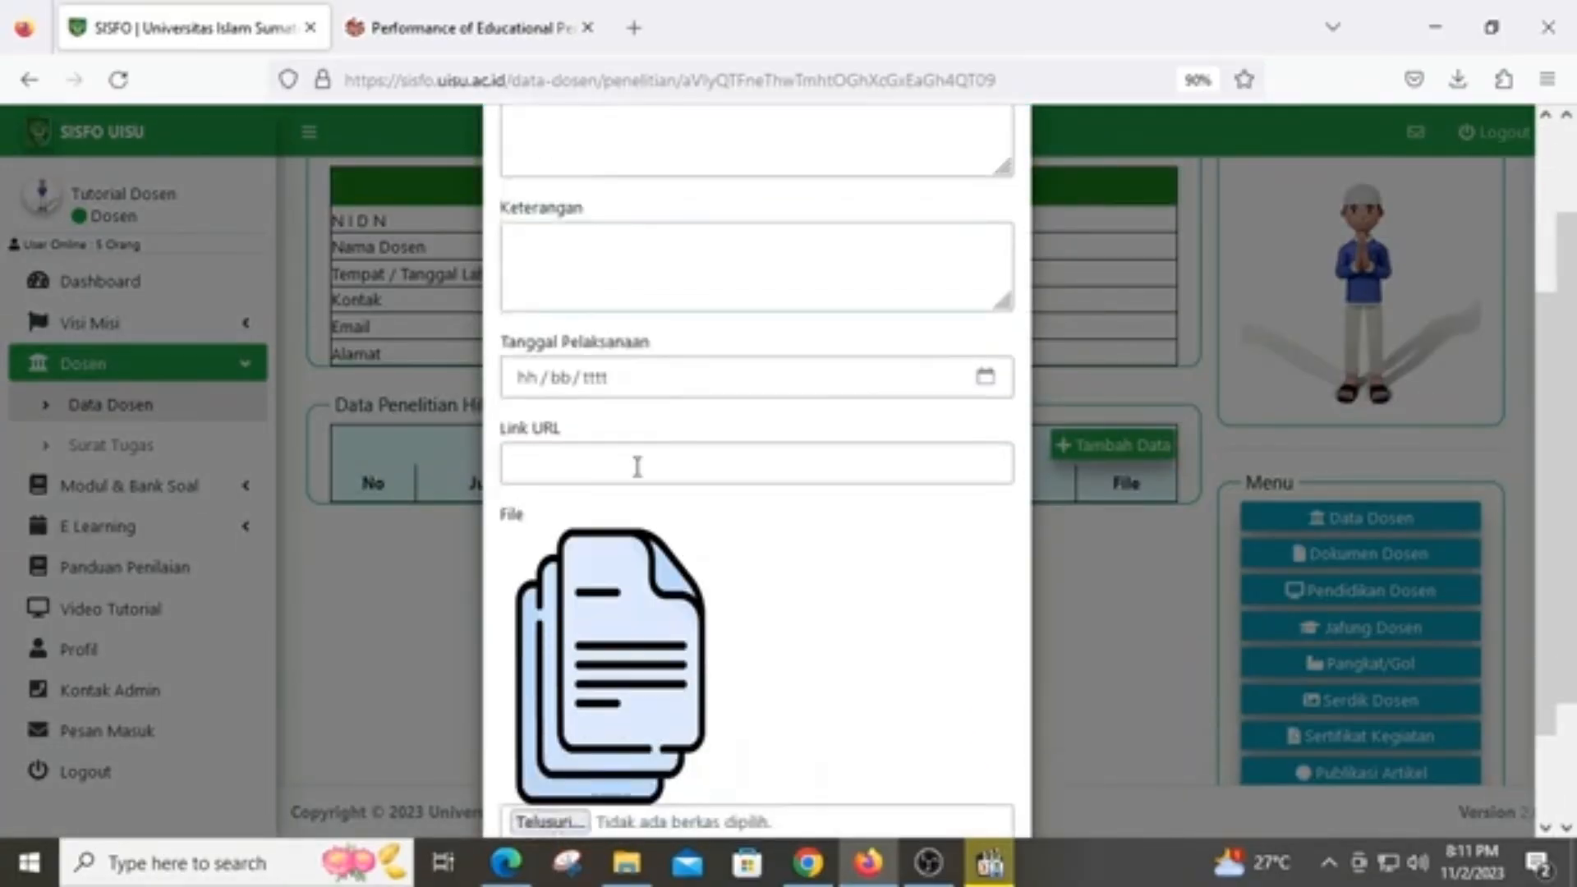
scroll(805, 489, "down", 3)
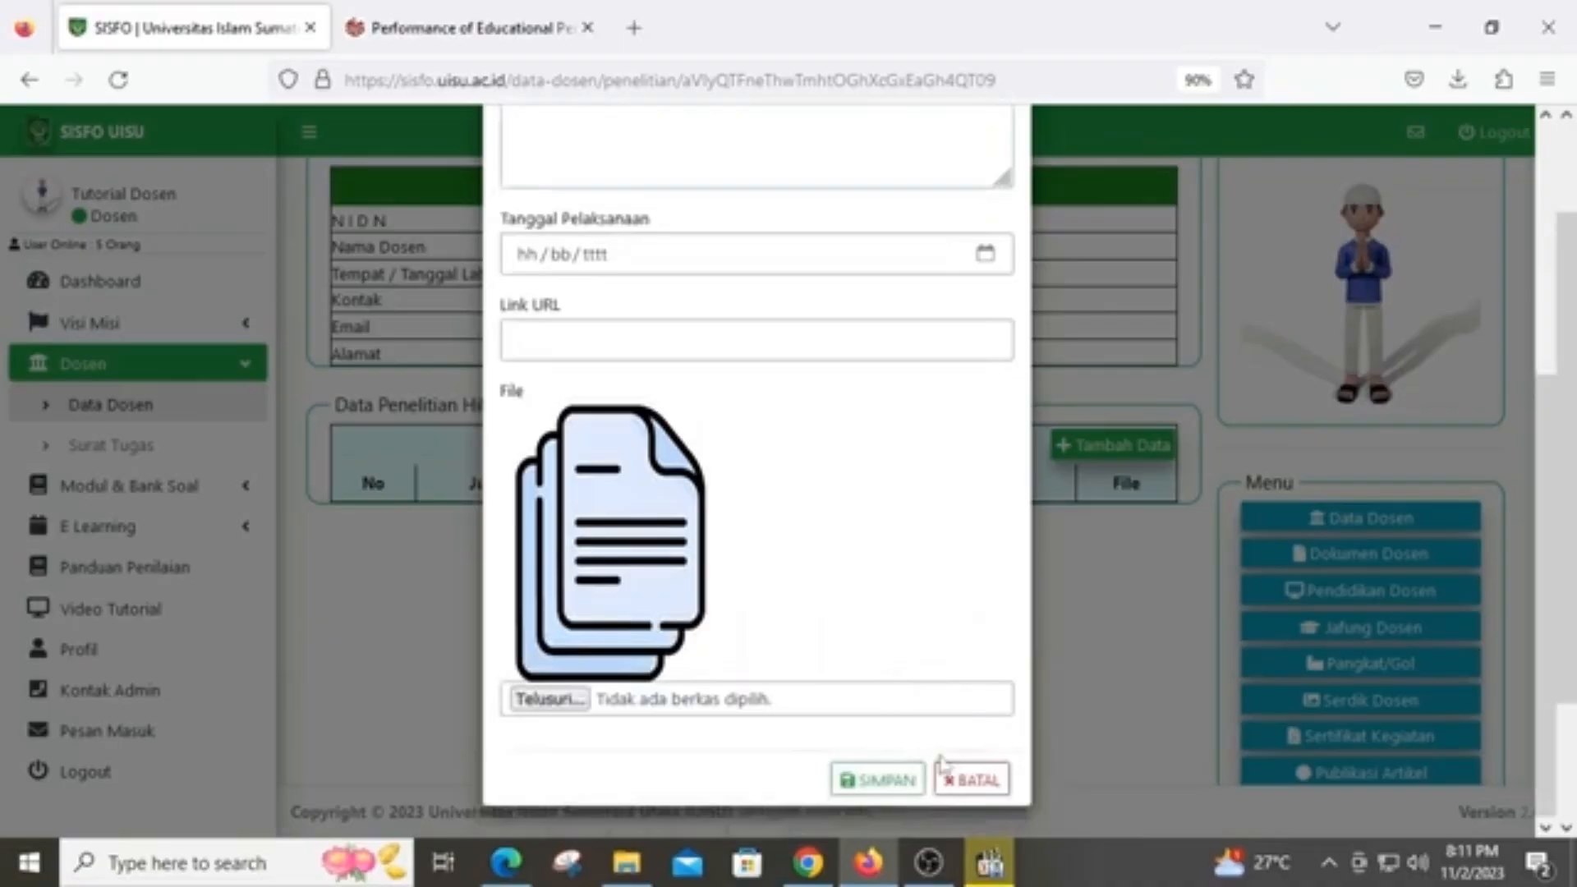
left_click(969, 778)
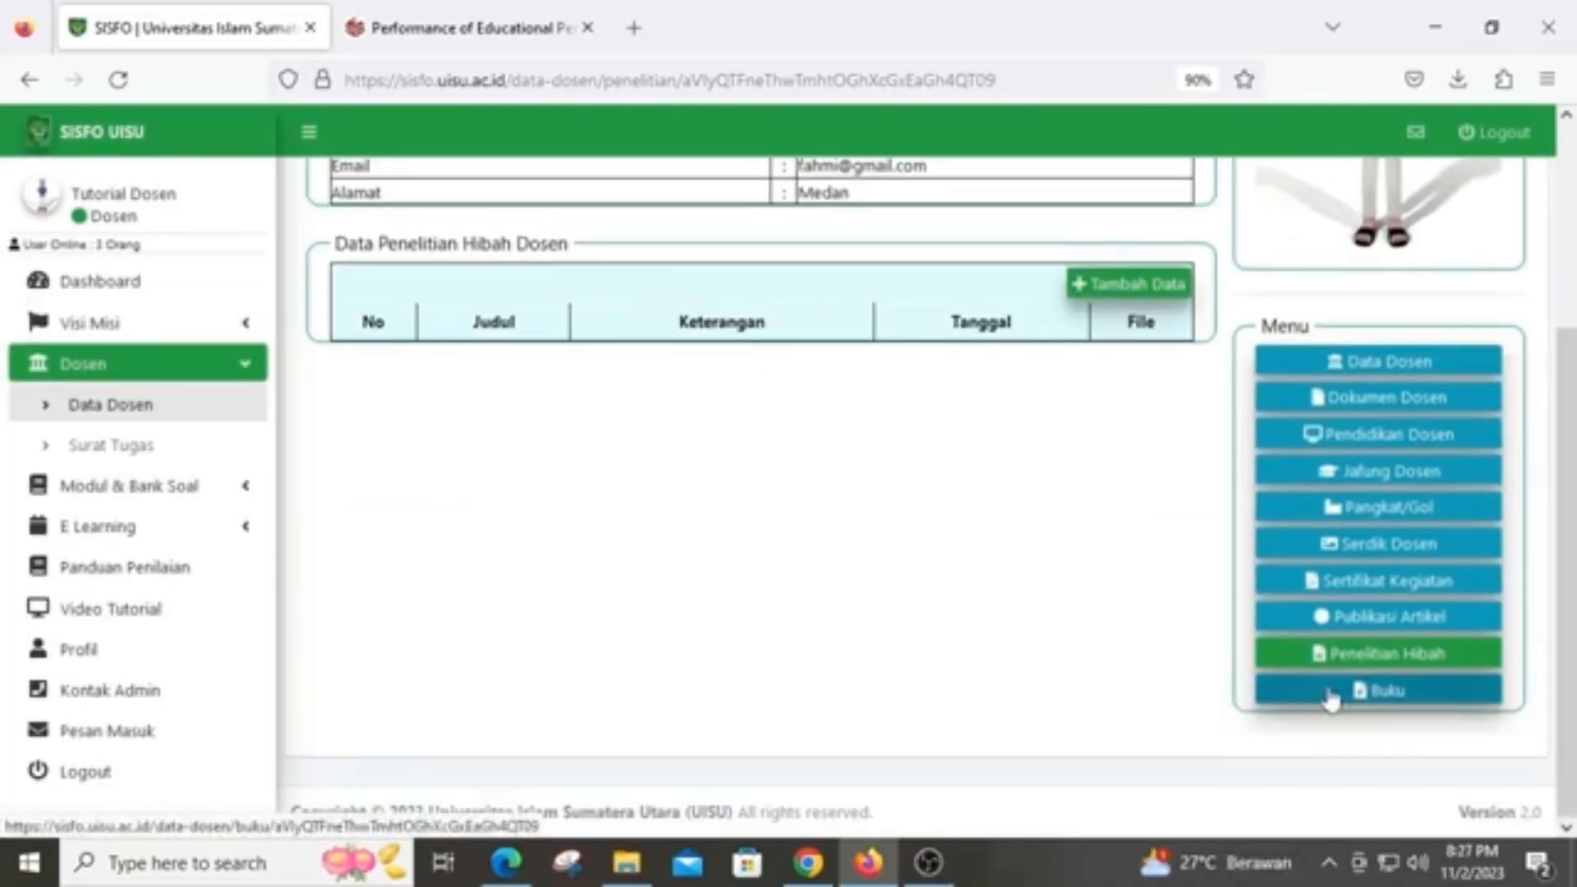
Go to the Buku Dosen page and start a new book entry form
left_click(1331, 694)
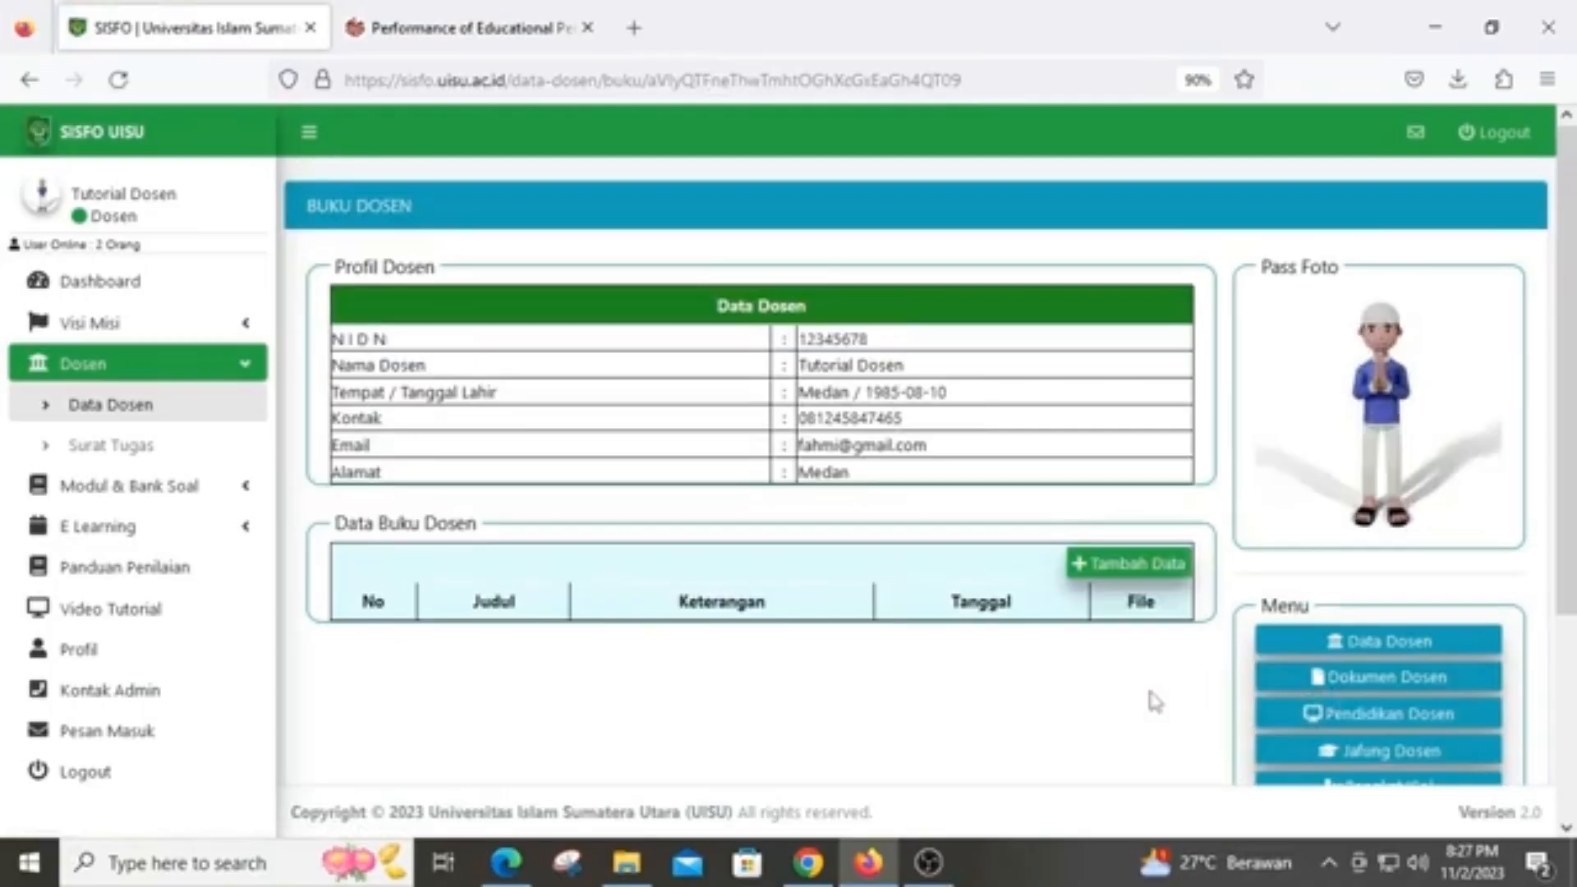
left_click(1146, 568)
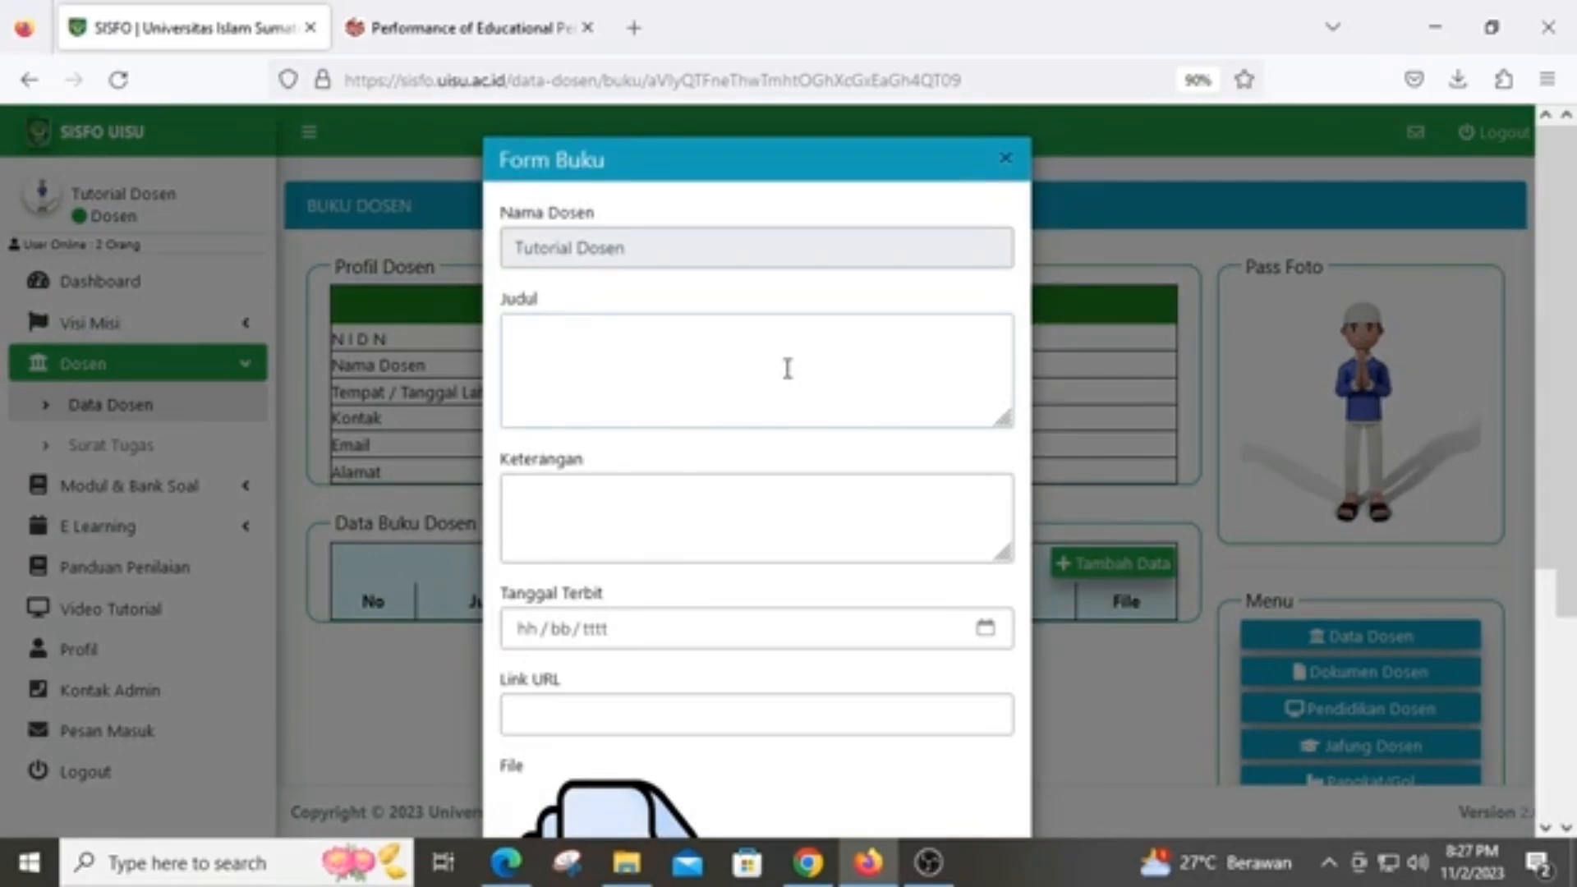
scroll(787, 368, "down", 2)
left_click(769, 371)
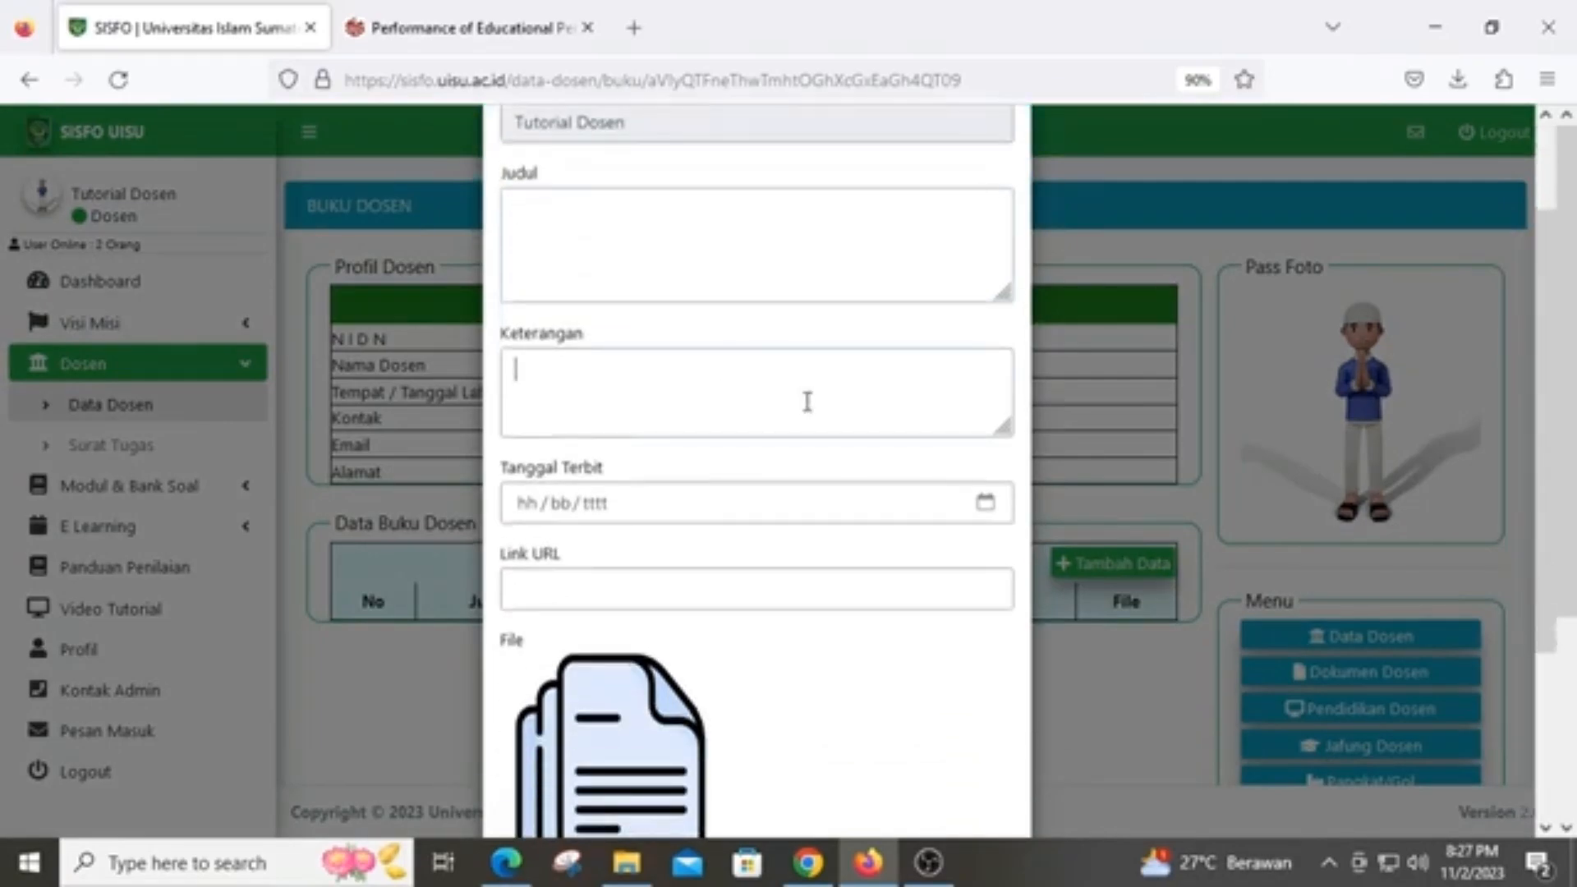
scroll(791, 402, "down", 2)
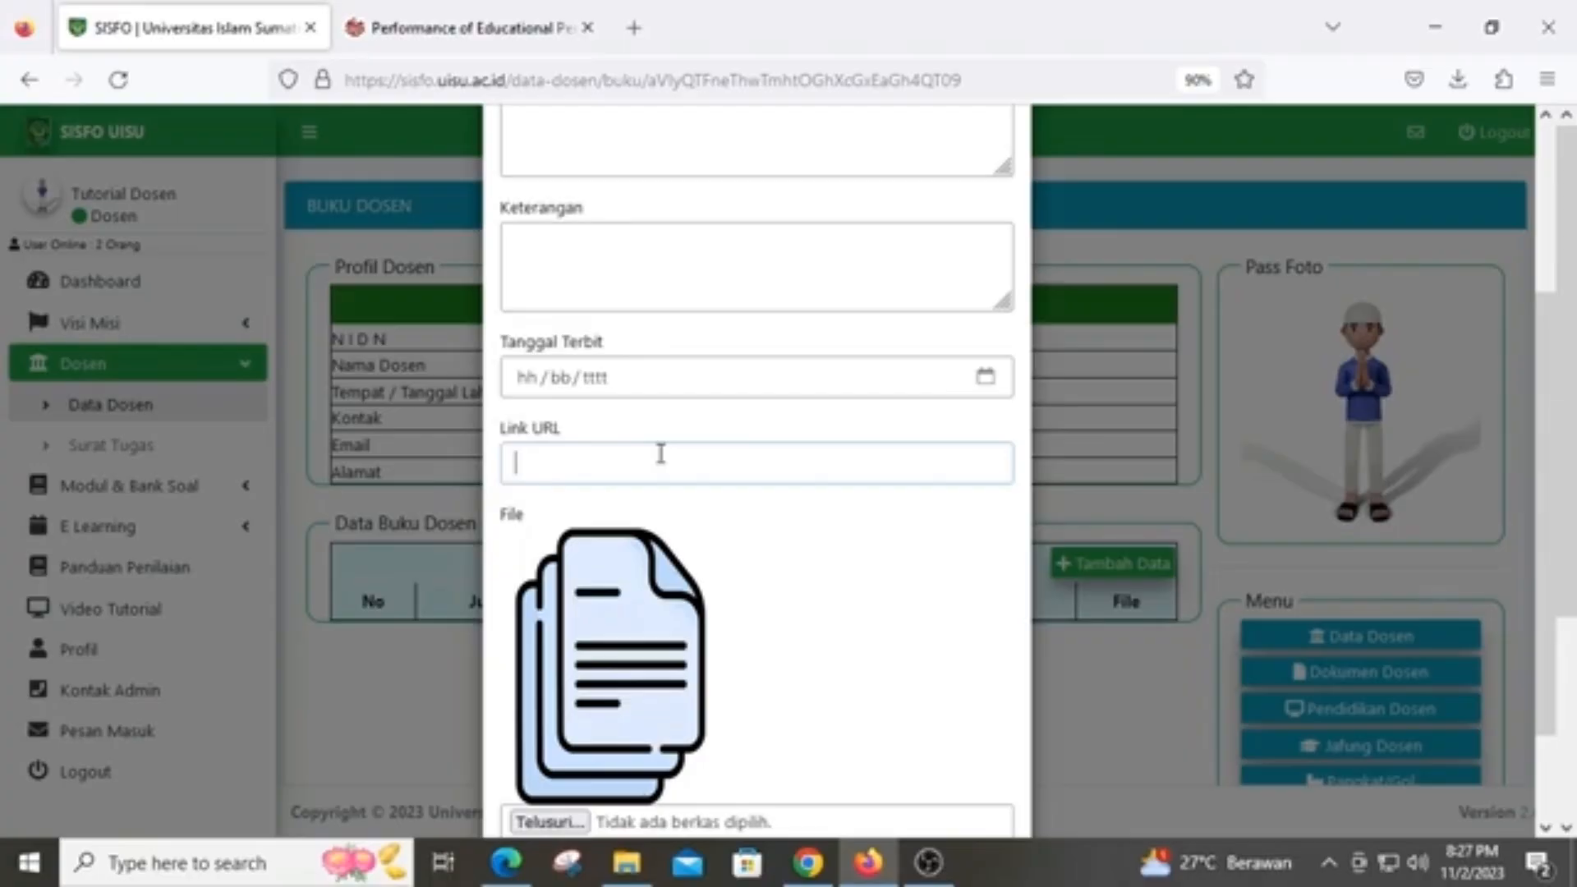
scroll(661, 454, "down", 2)
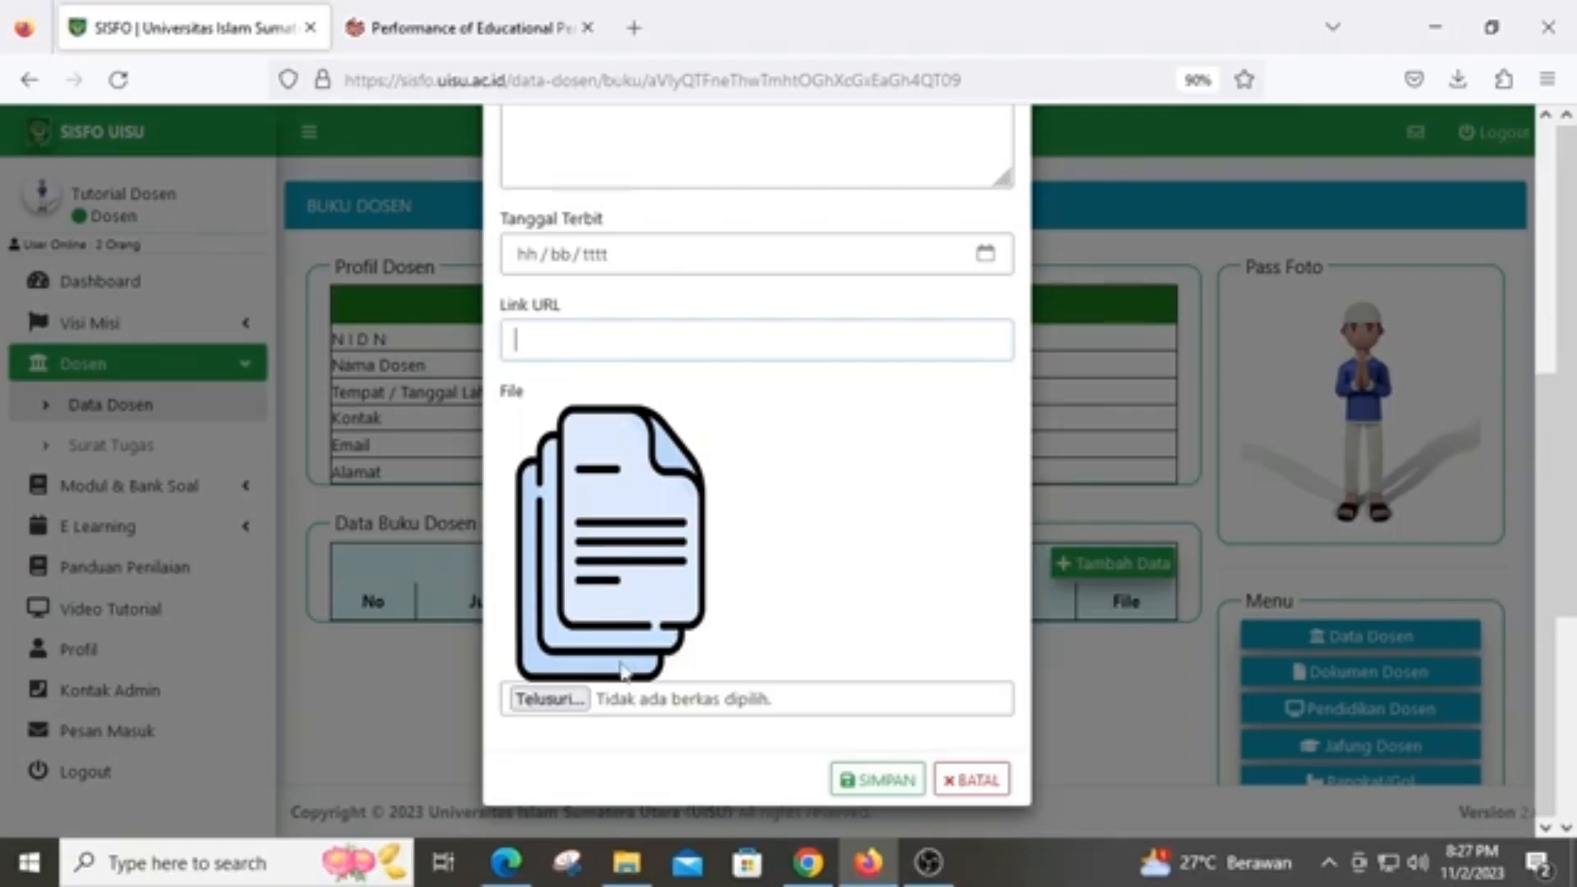
Attach 12. BUKU.JPG to the book form, then close the form without saving
left_click(581, 699)
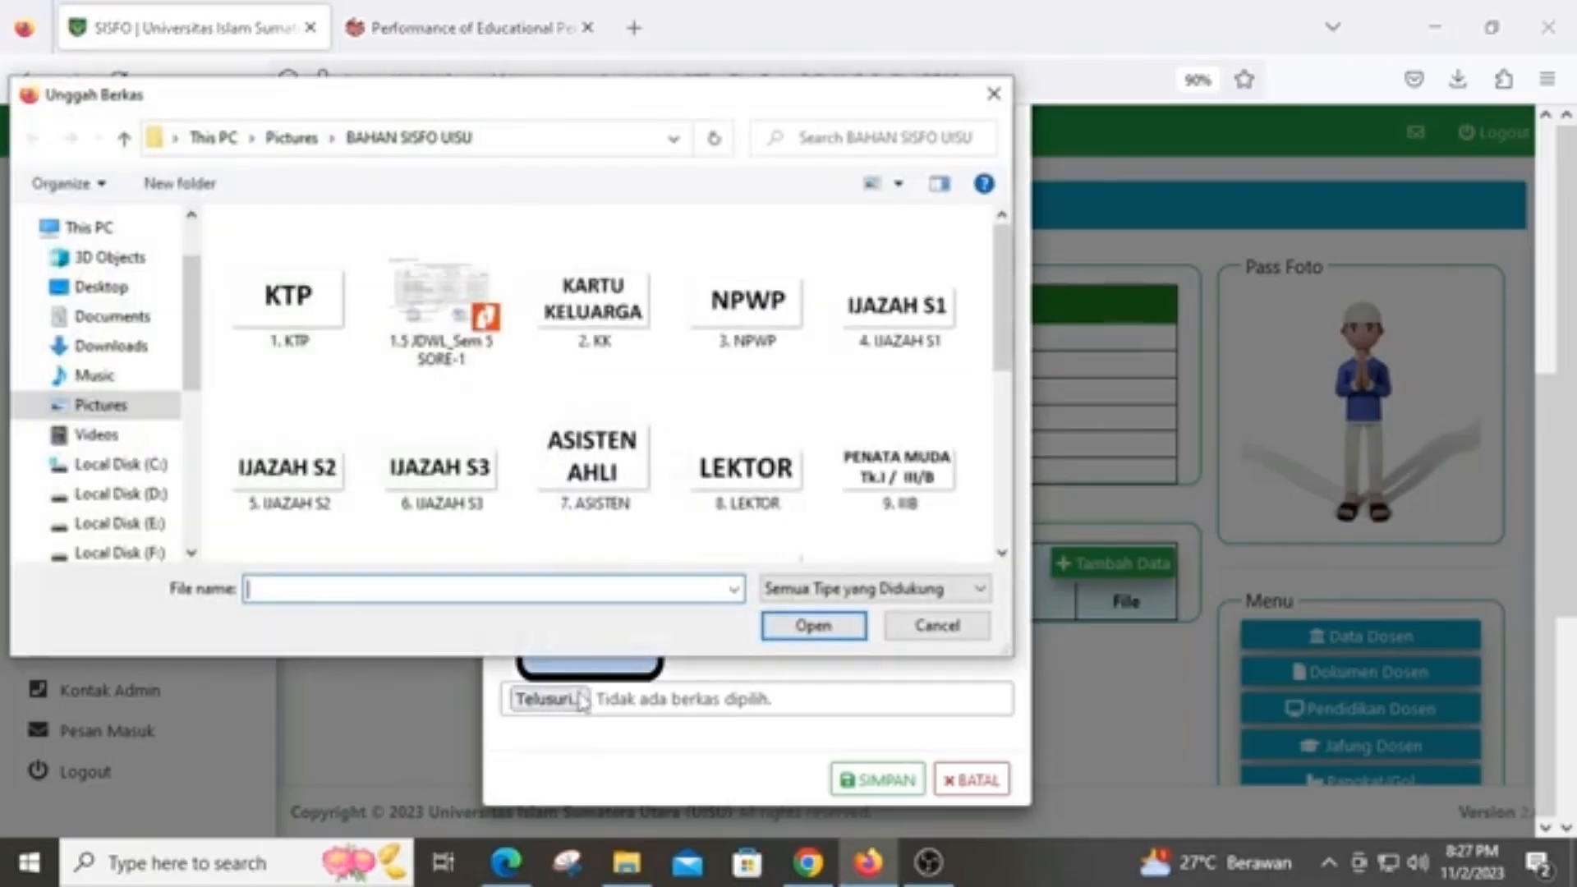
scroll(727, 559, "down", 3)
scroll(723, 563, "up", 1)
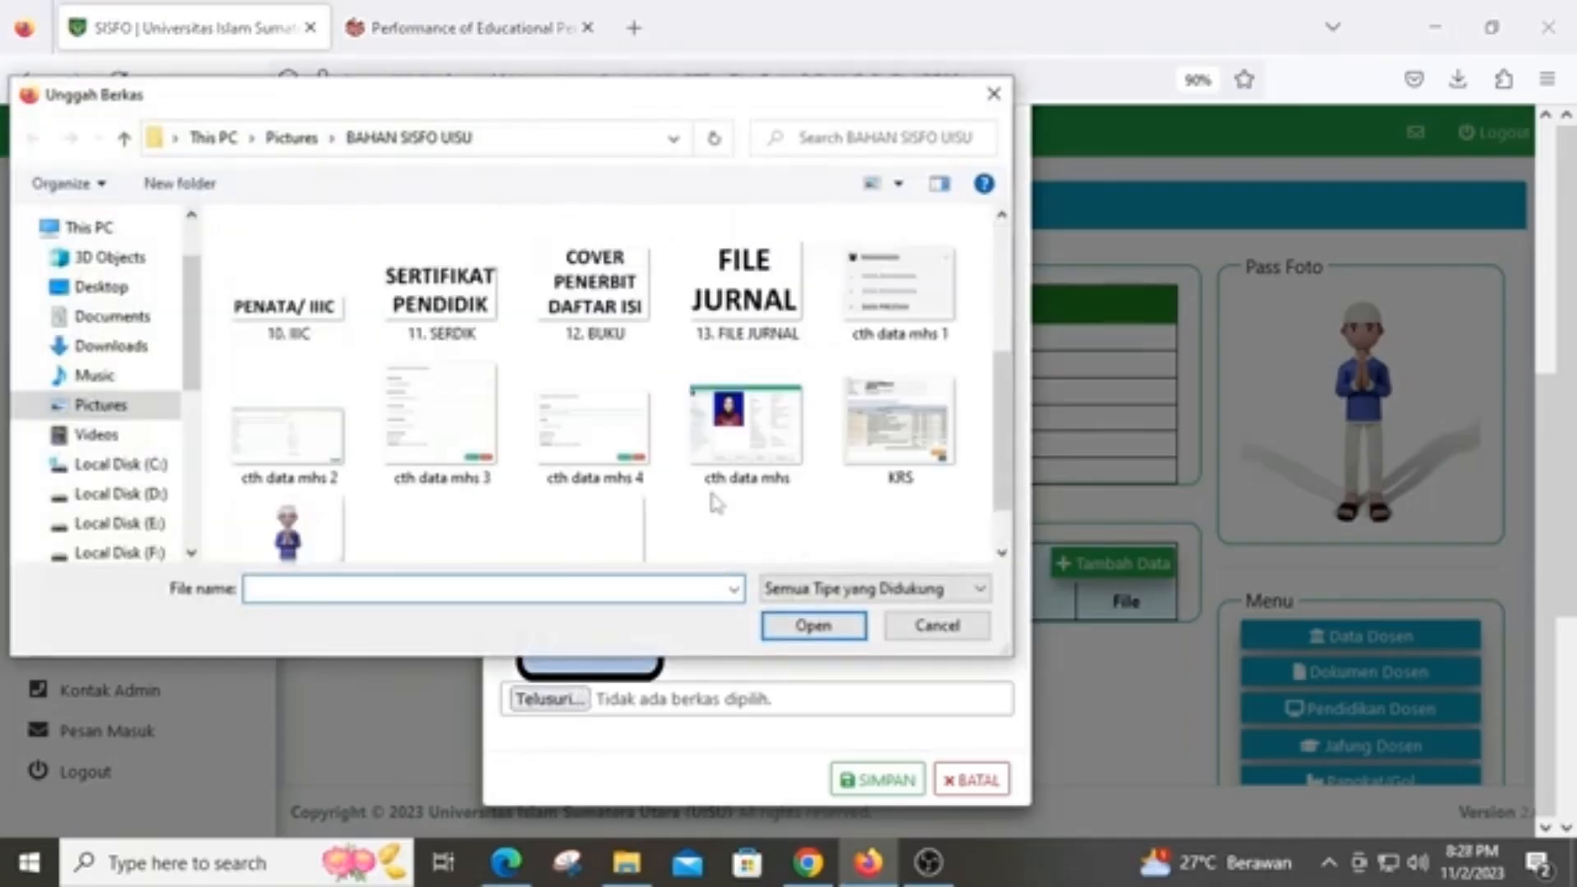
left_click(625, 322)
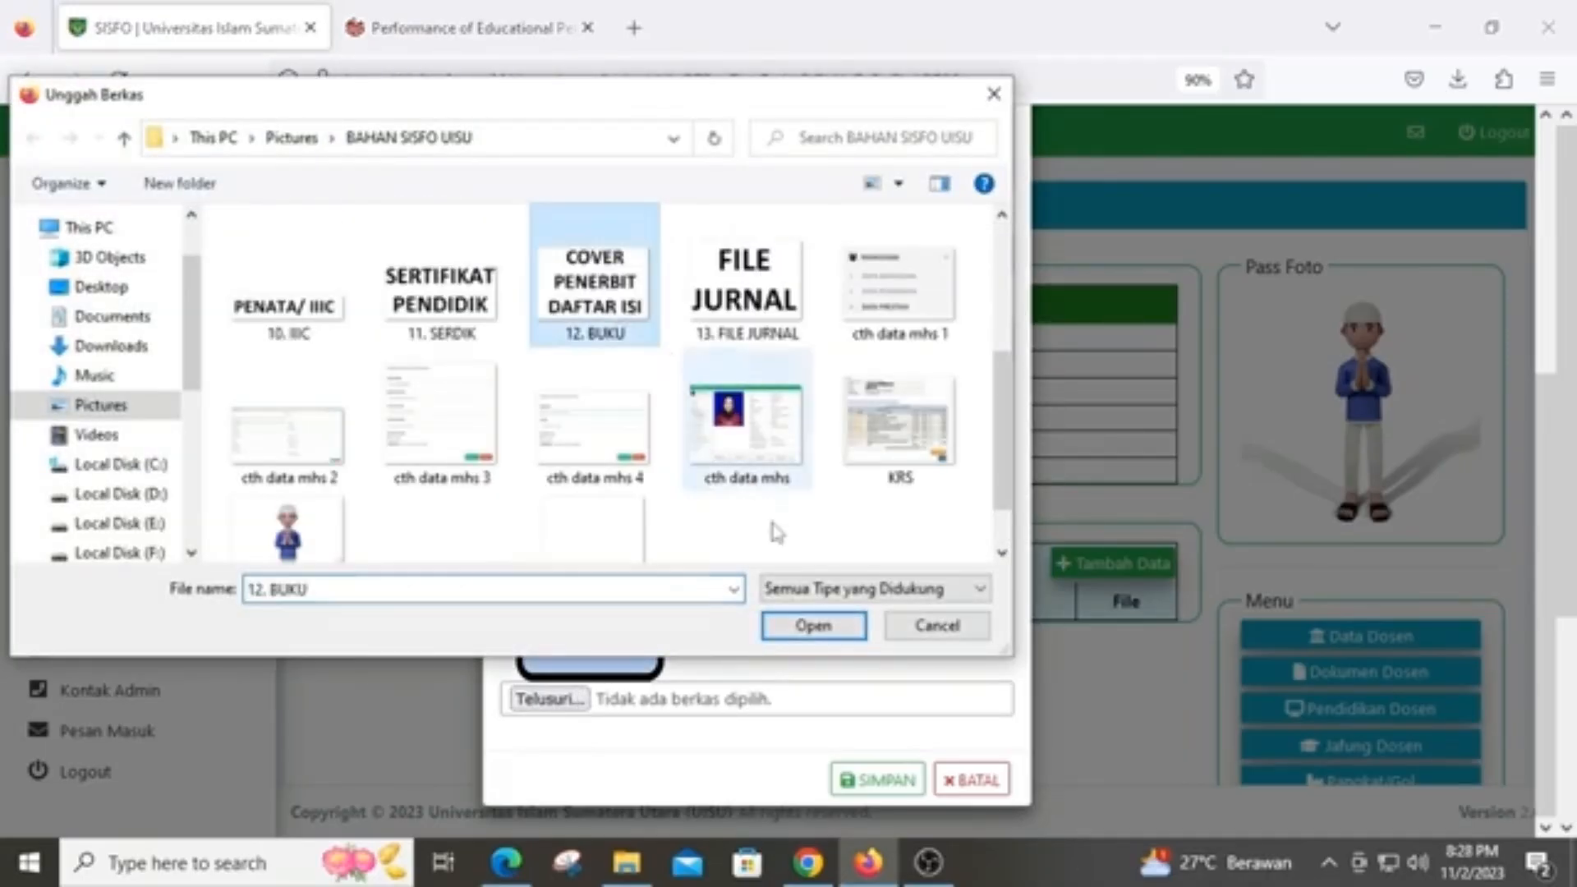
left_click(815, 627)
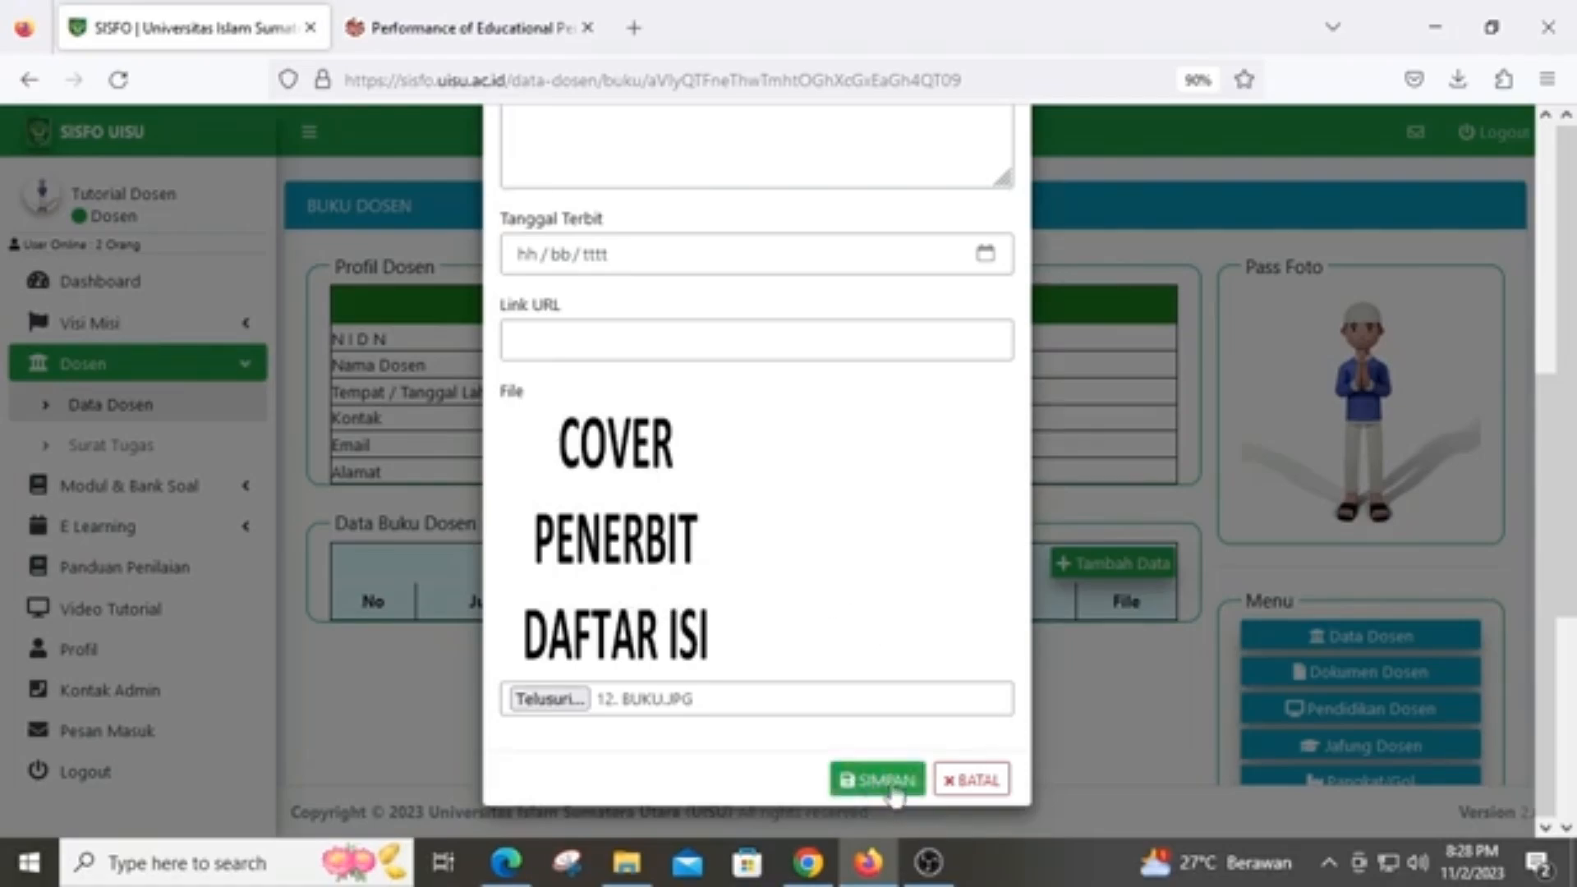
left_click(970, 780)
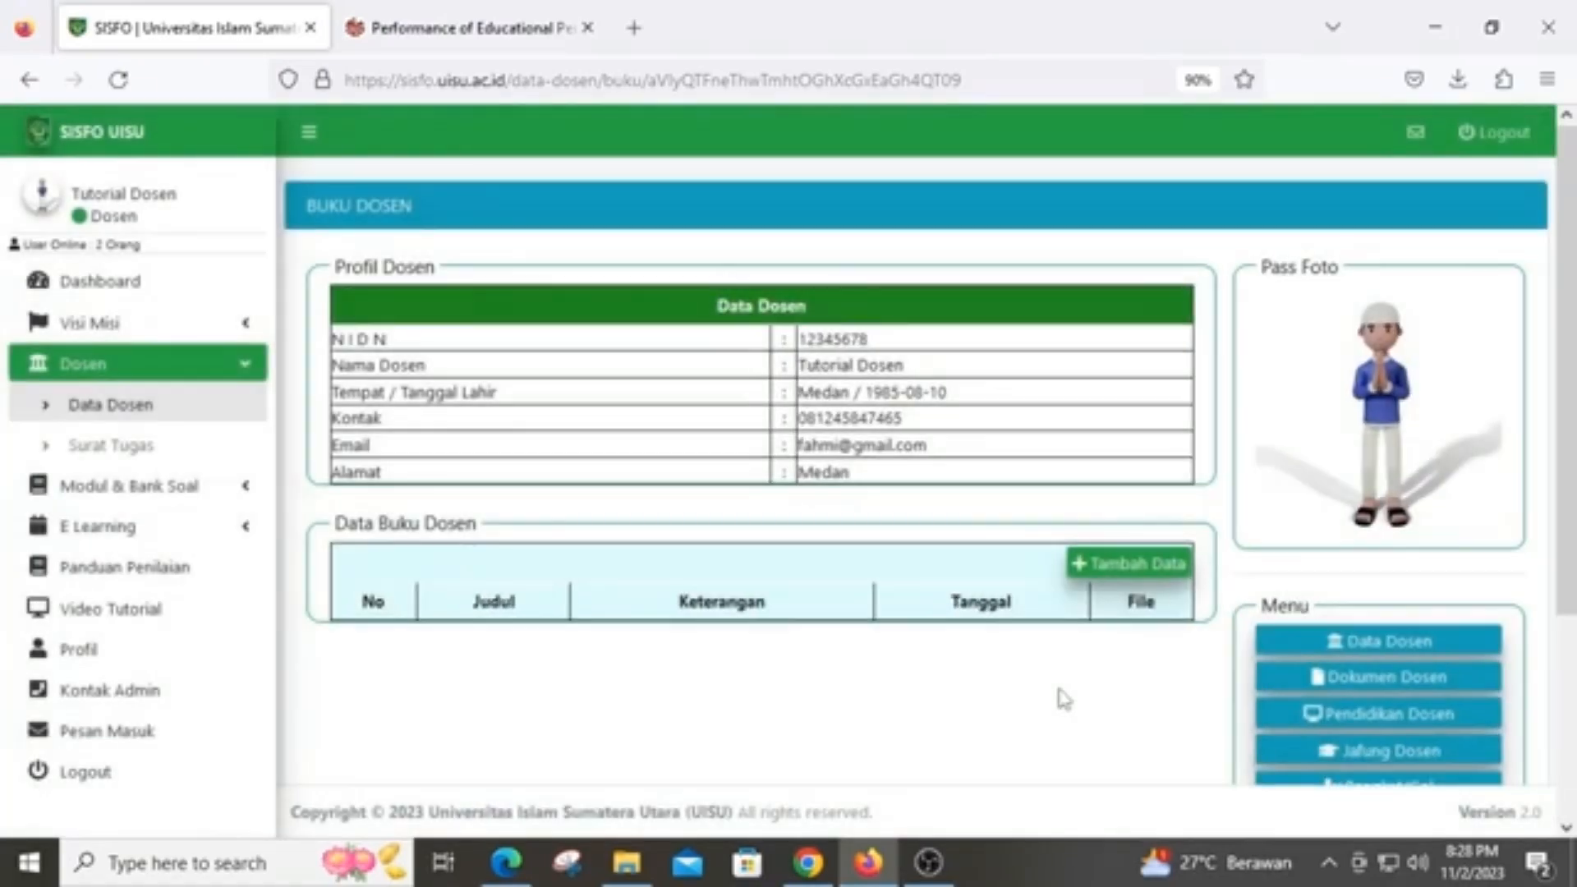
Return to the Data Dosen profile and open the Surat Tugas list
scroll(1061, 698, "down", 3)
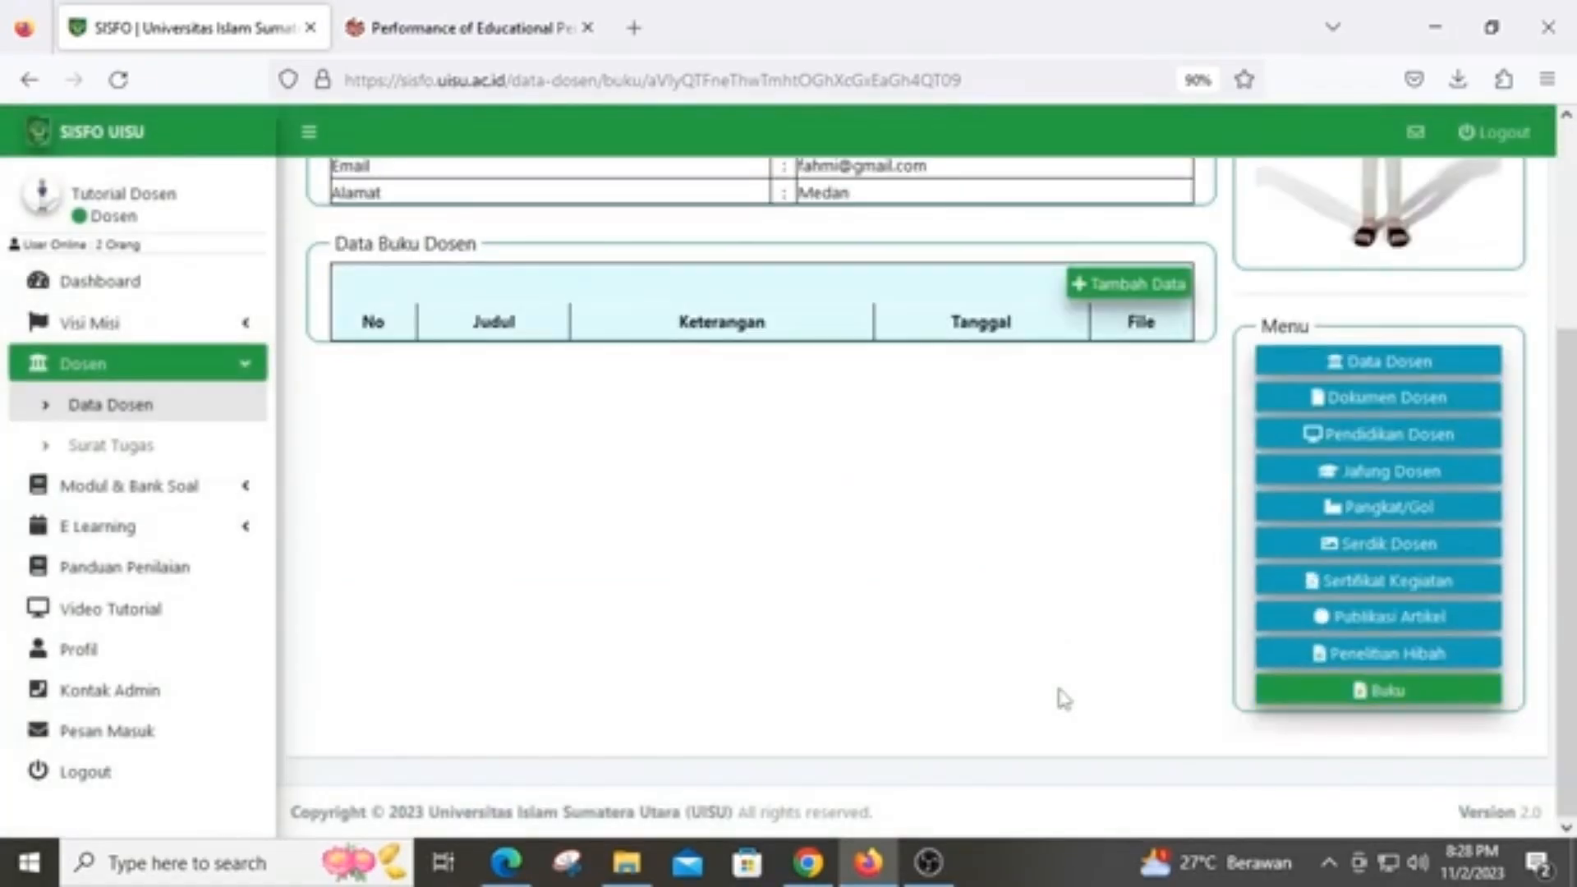
left_click(1388, 362)
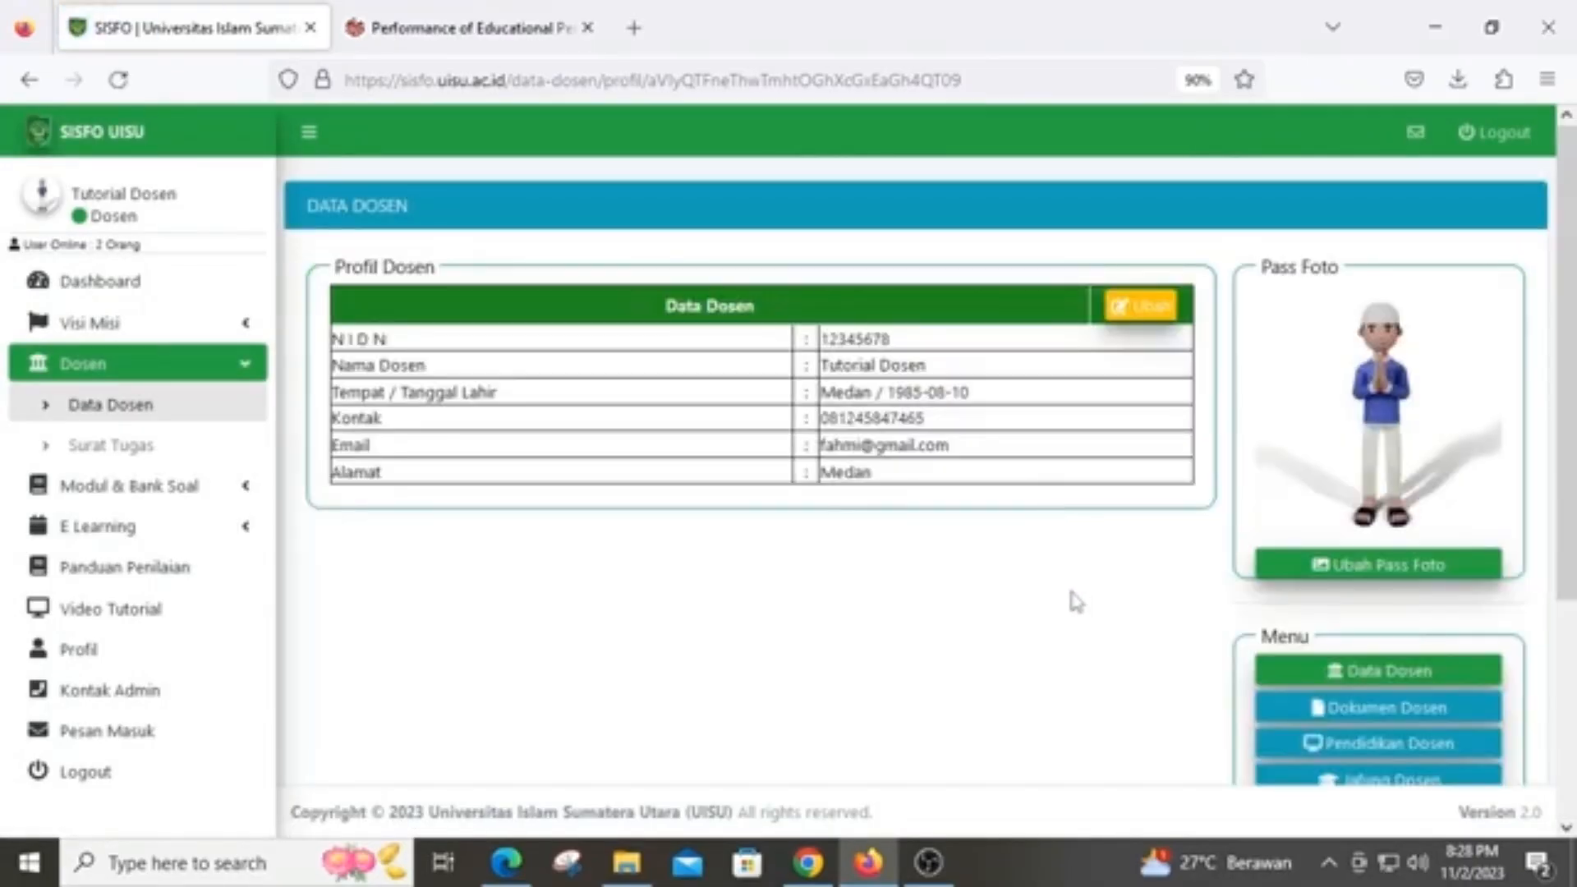
scroll(1072, 604, "down", 2)
scroll(1070, 600, "down", 1)
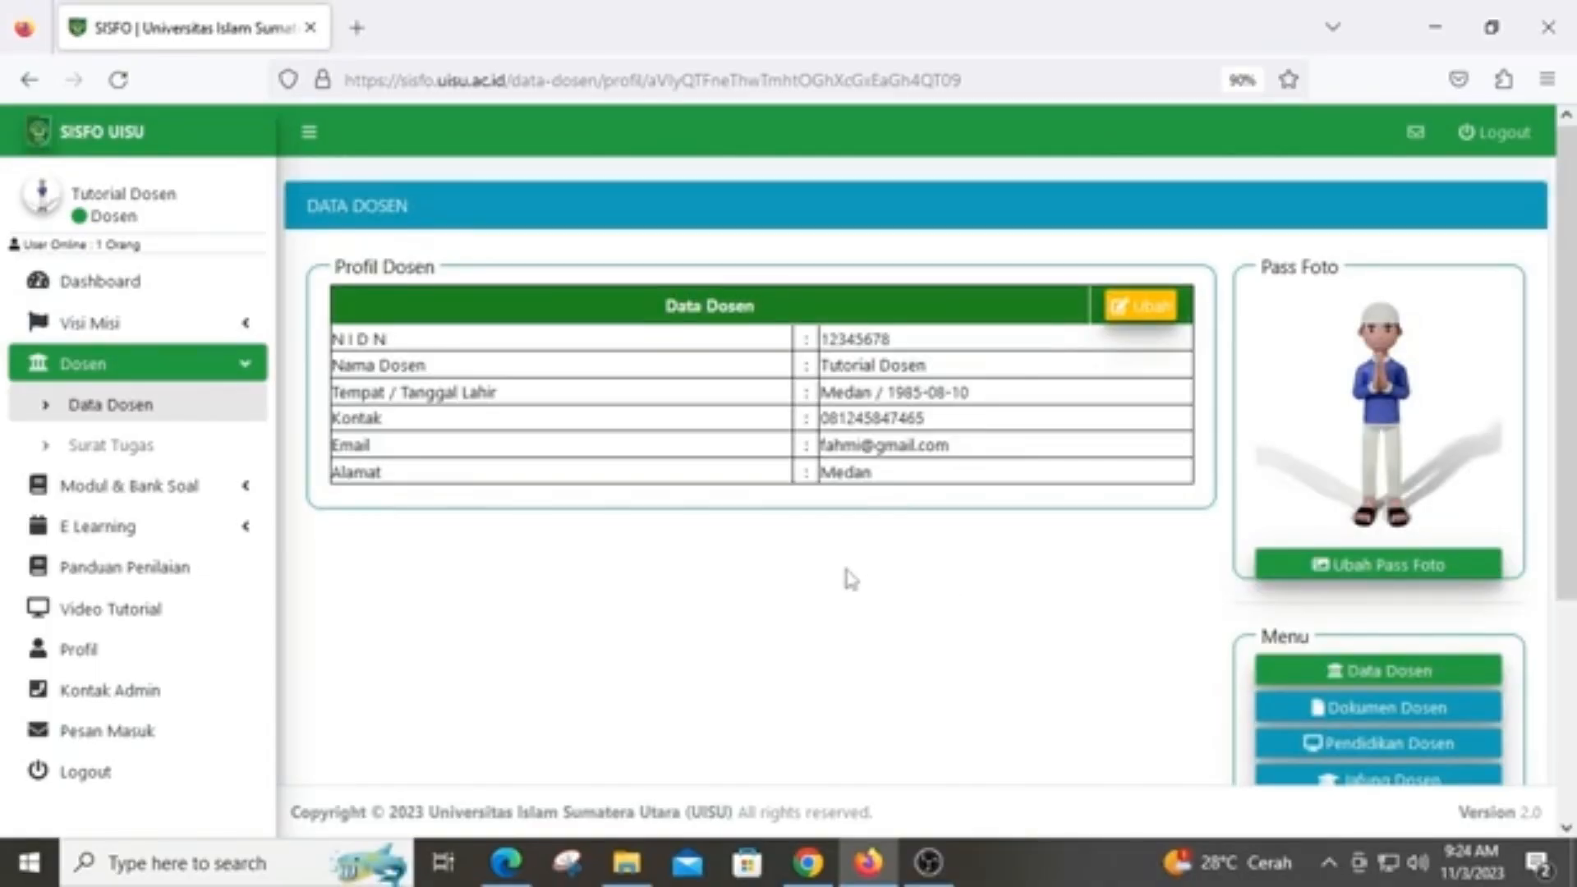
left_click(155, 448)
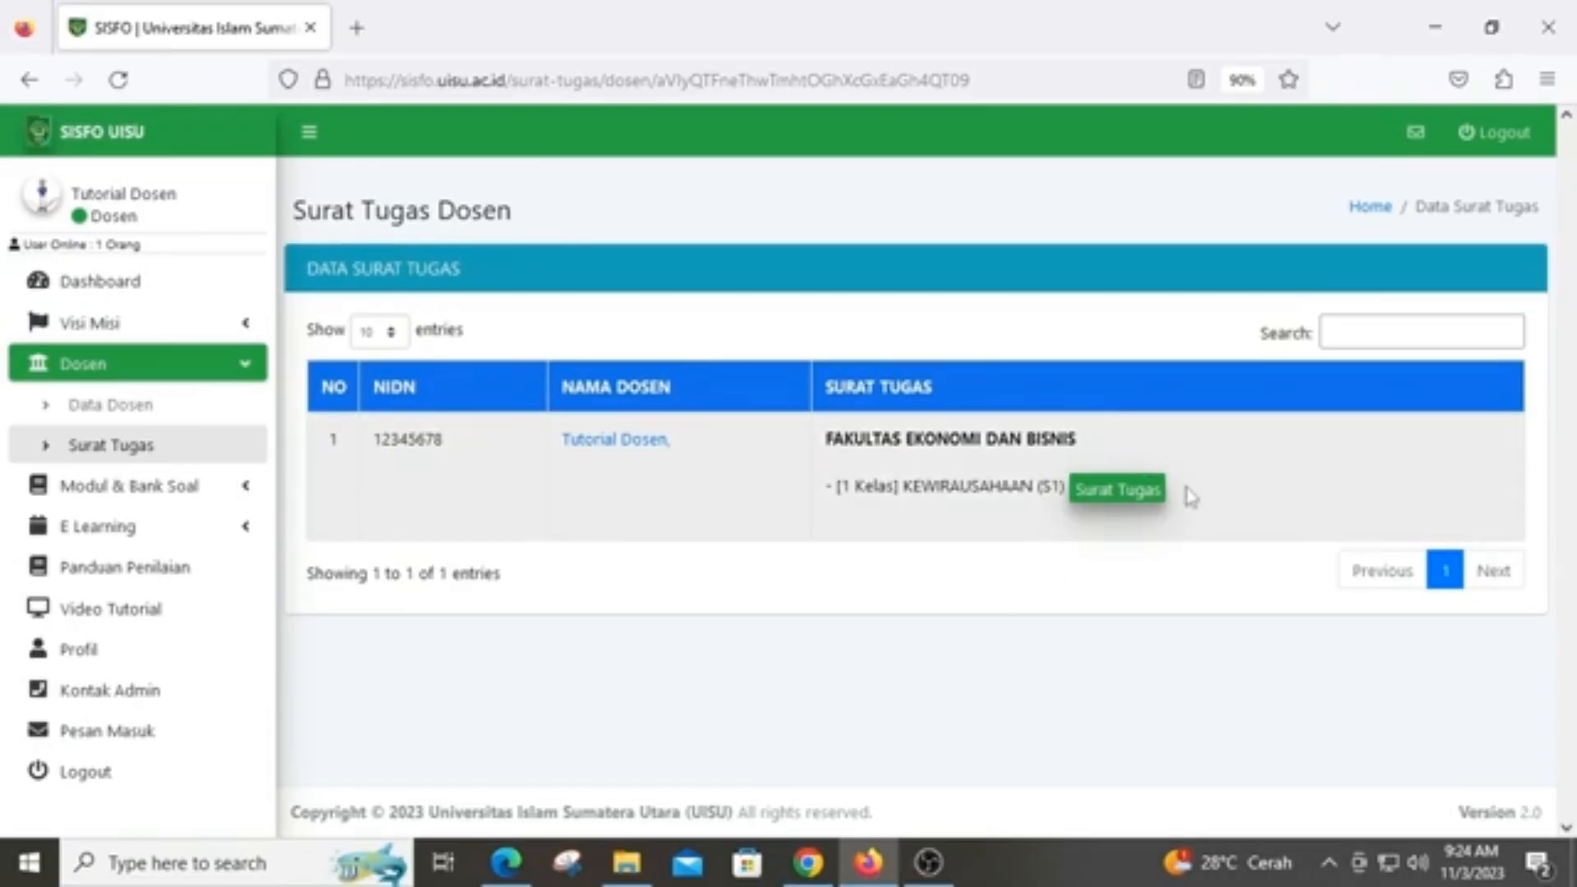
Open the Kewirausahaan Surat Tugas PDF and scroll down to its signatures
left_click(1129, 496)
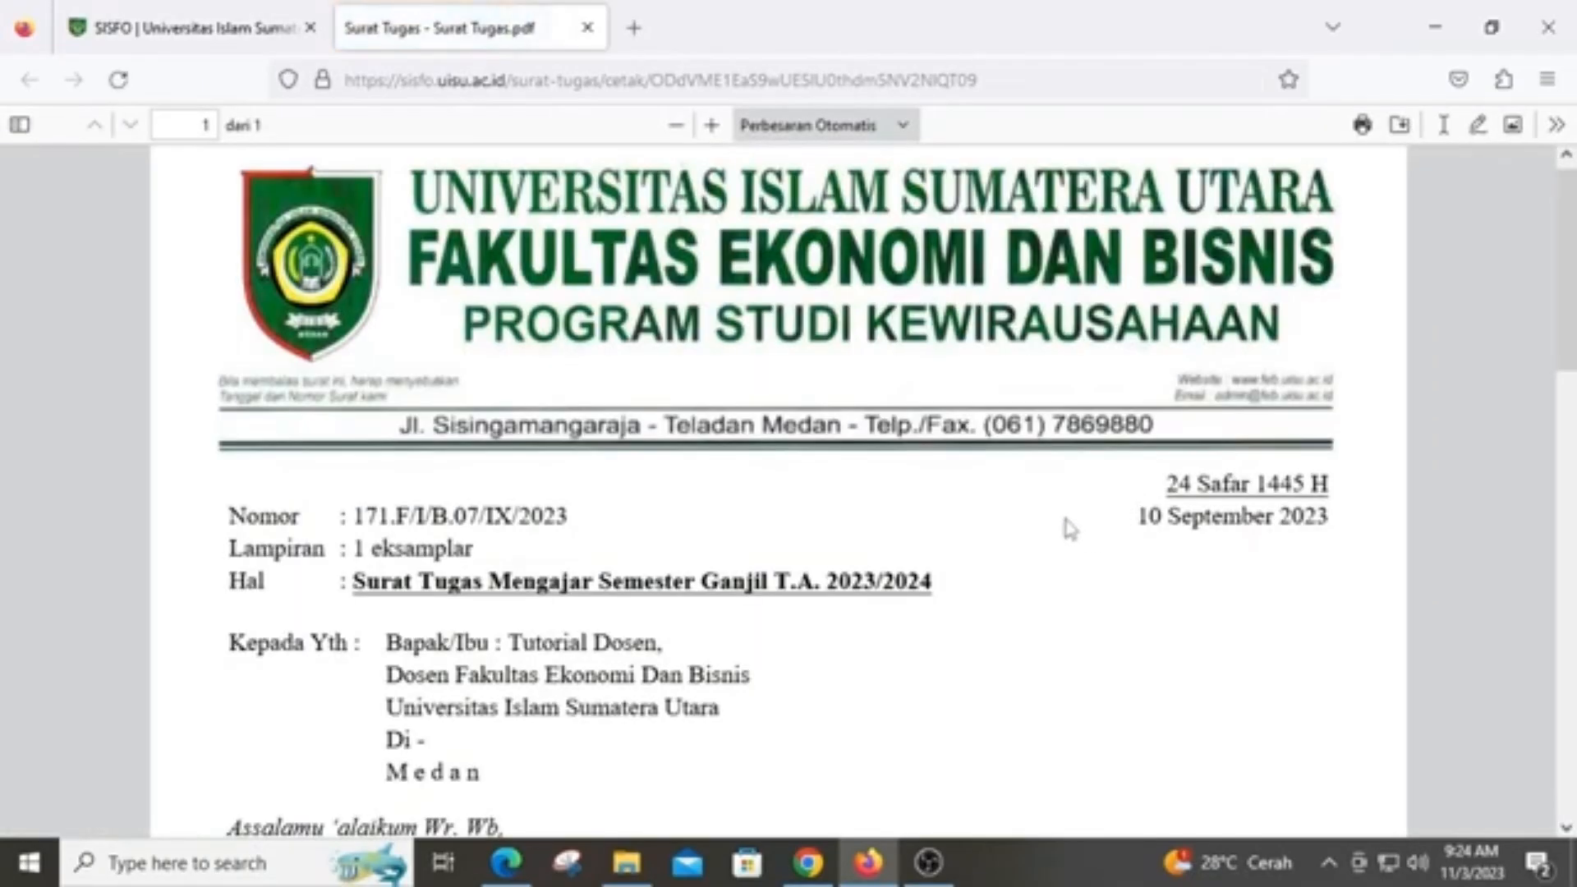
scroll(1069, 529, "down", 3)
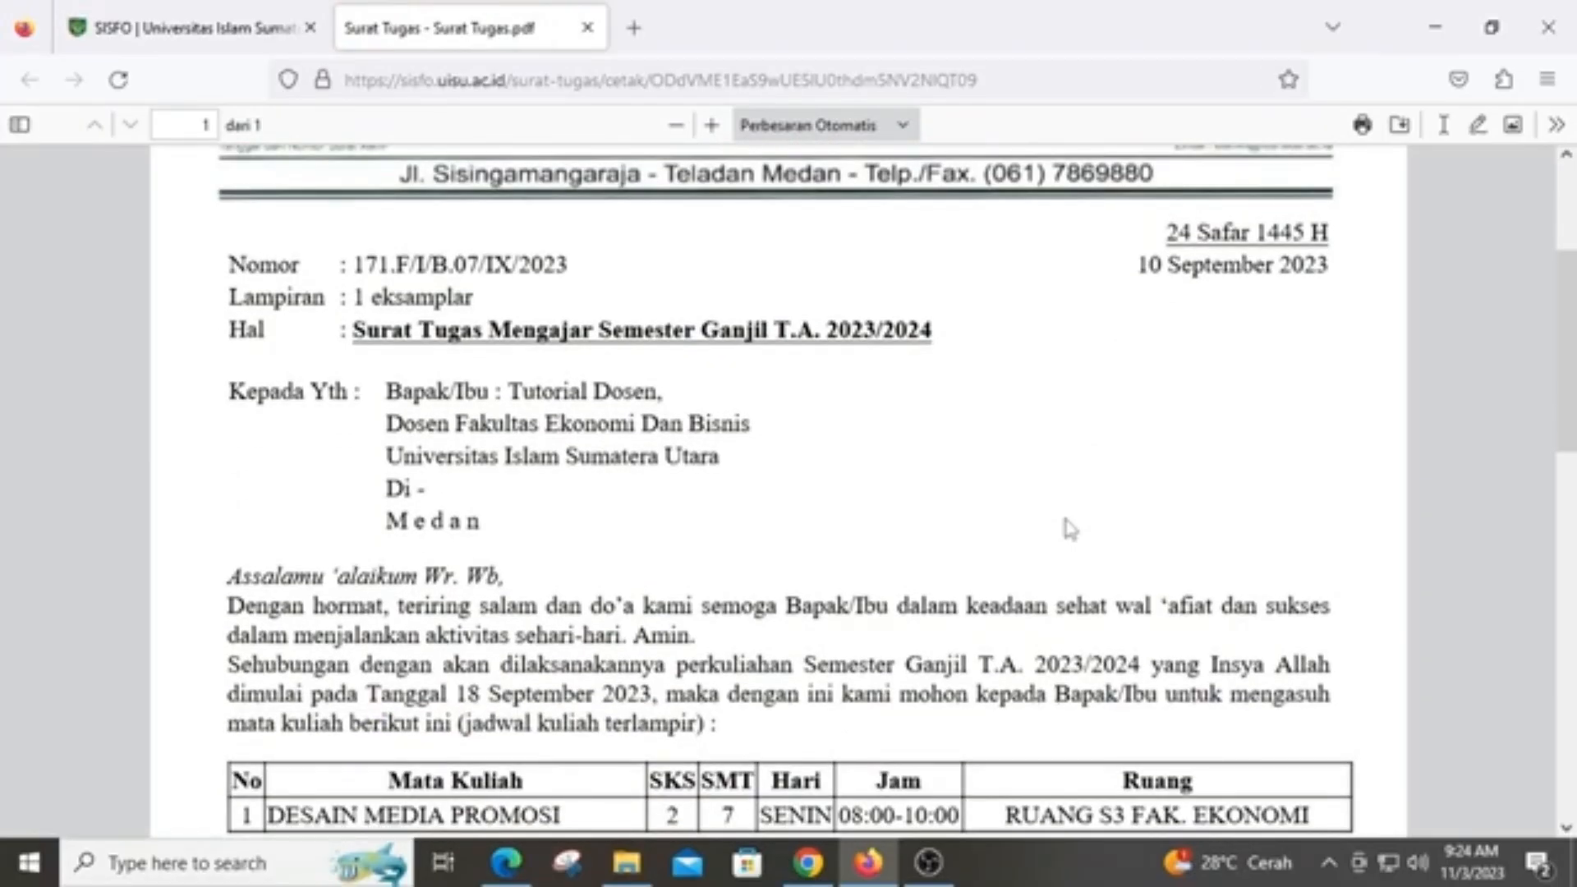
scroll(1069, 530, "down", 2)
scroll(1068, 525, "down", 7)
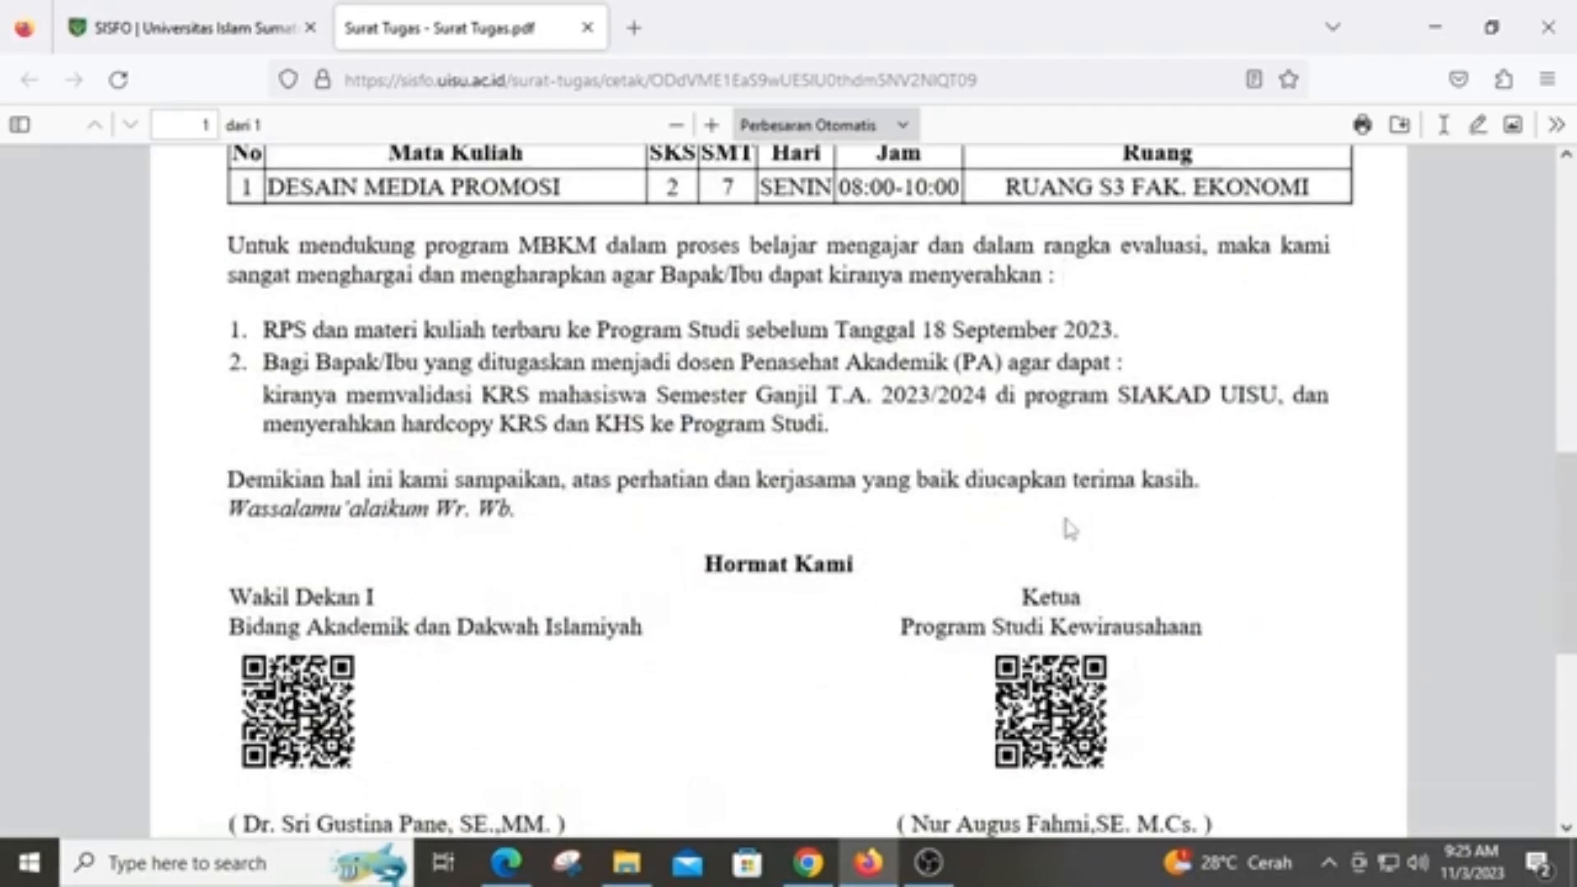